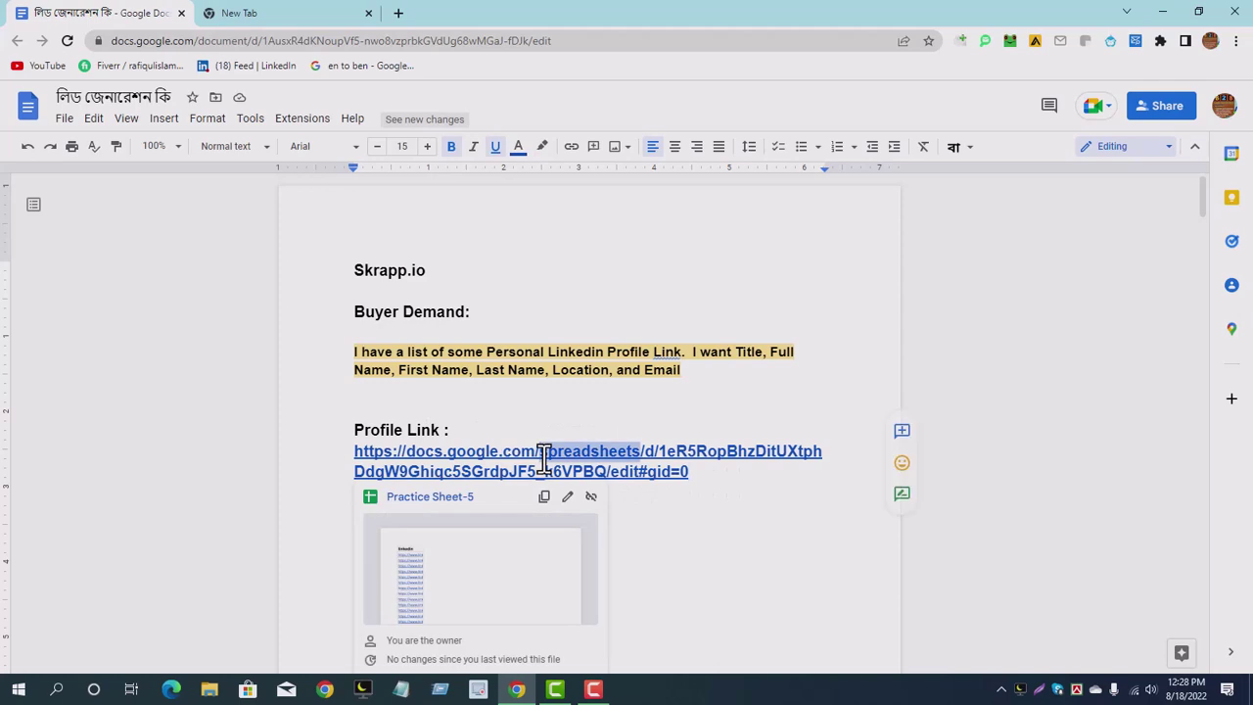
# - Open the Practice Sheet-5 spreadsheet linked in the document and inspect the LinkedIn profile URLs in column A
pyautogui.click(454, 501)
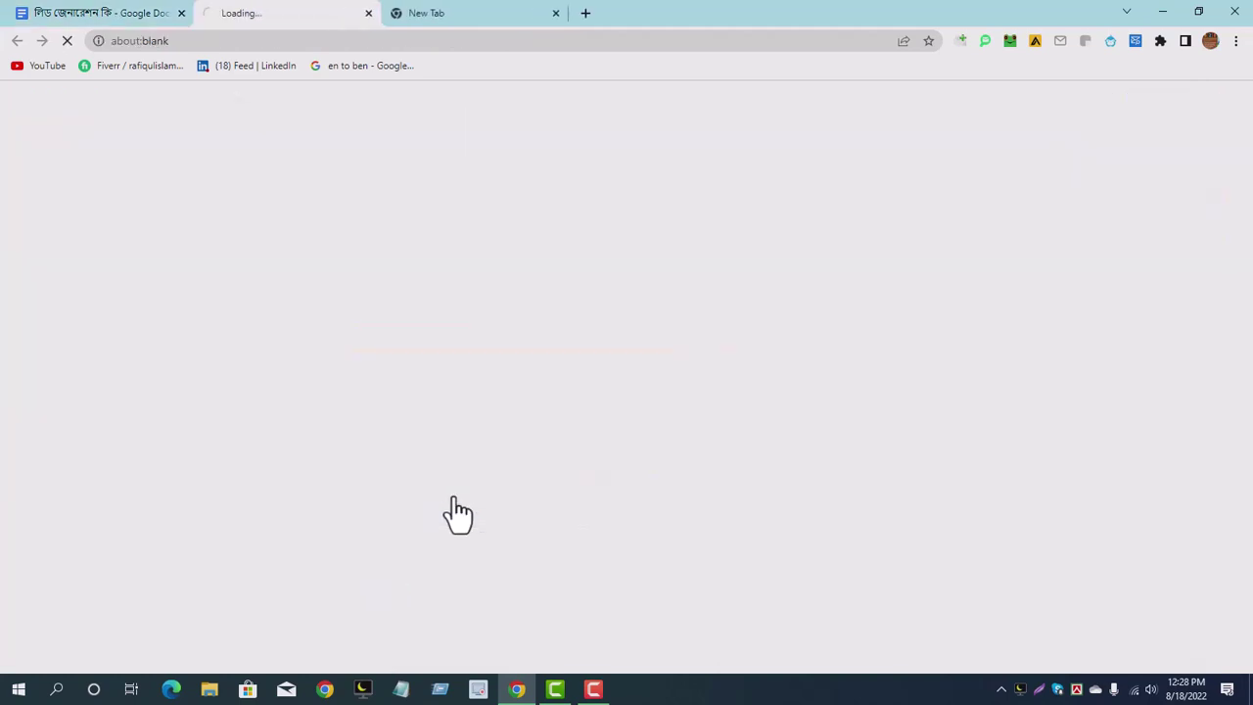
pyautogui.click(555, 13)
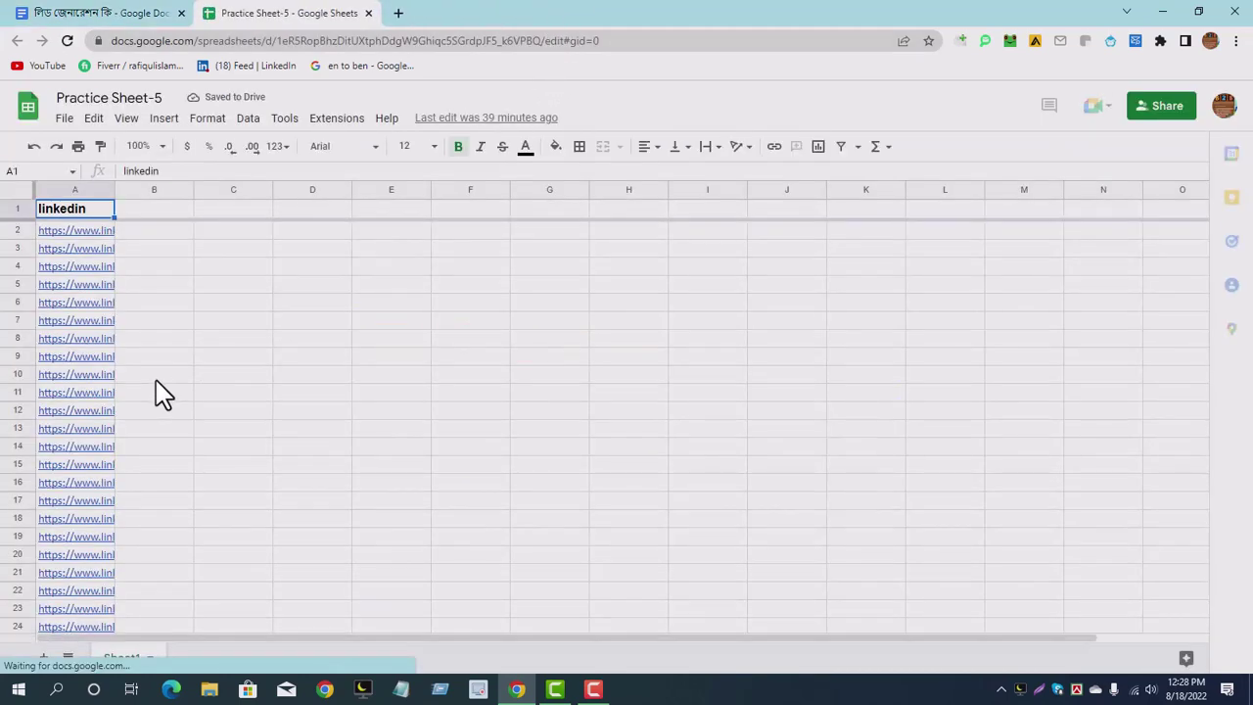
pyautogui.moveTo(75, 276)
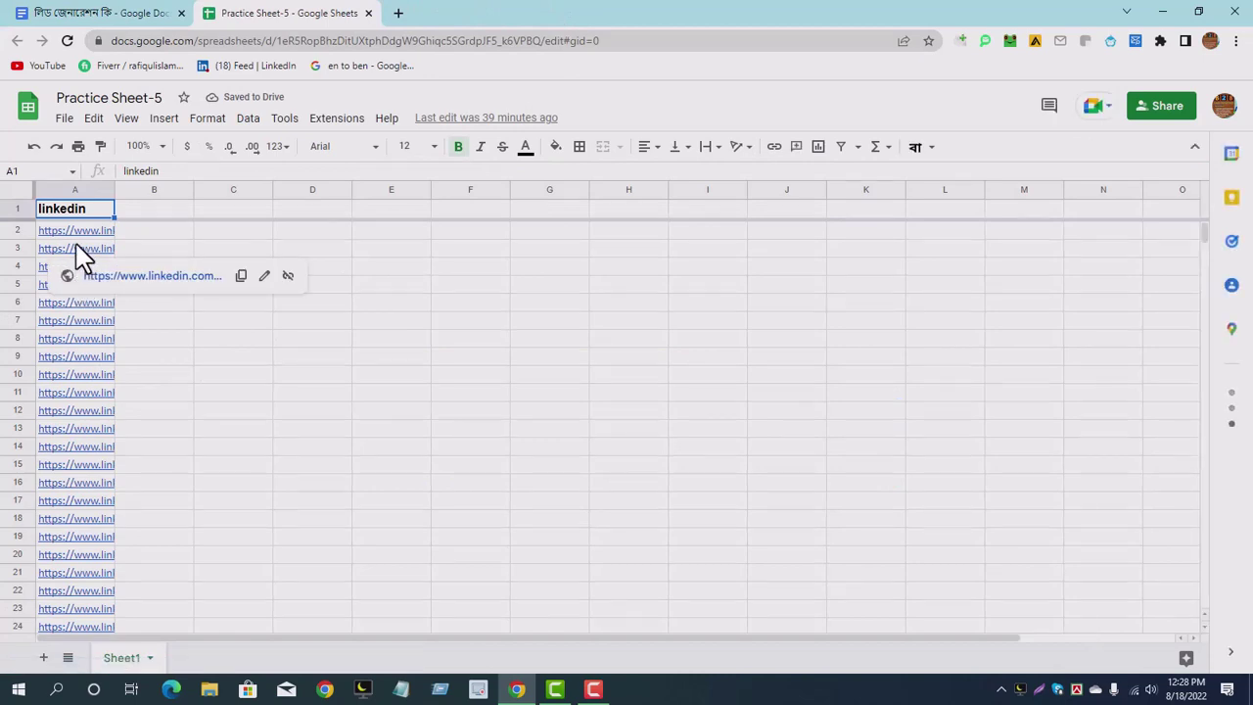
pyautogui.click(77, 235)
pyautogui.click(69, 323)
pyautogui.click(80, 272)
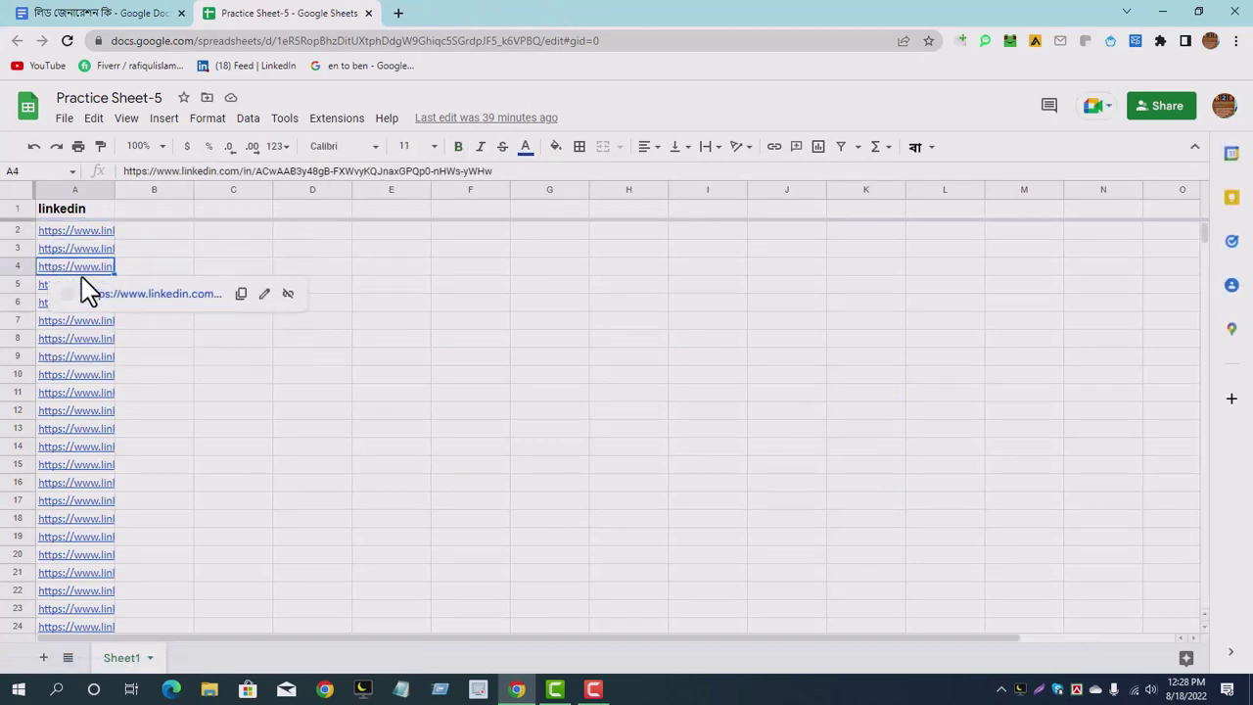
pyautogui.click(97, 247)
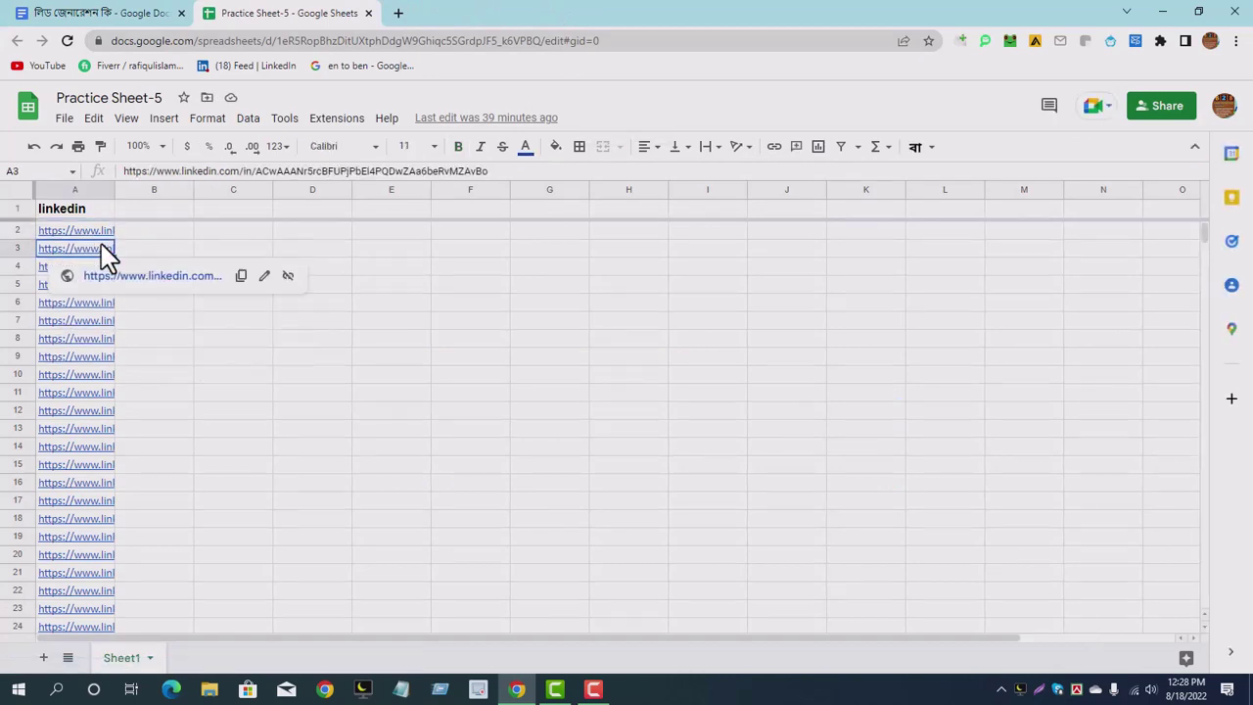
pyautogui.doubleClick(264, 489)
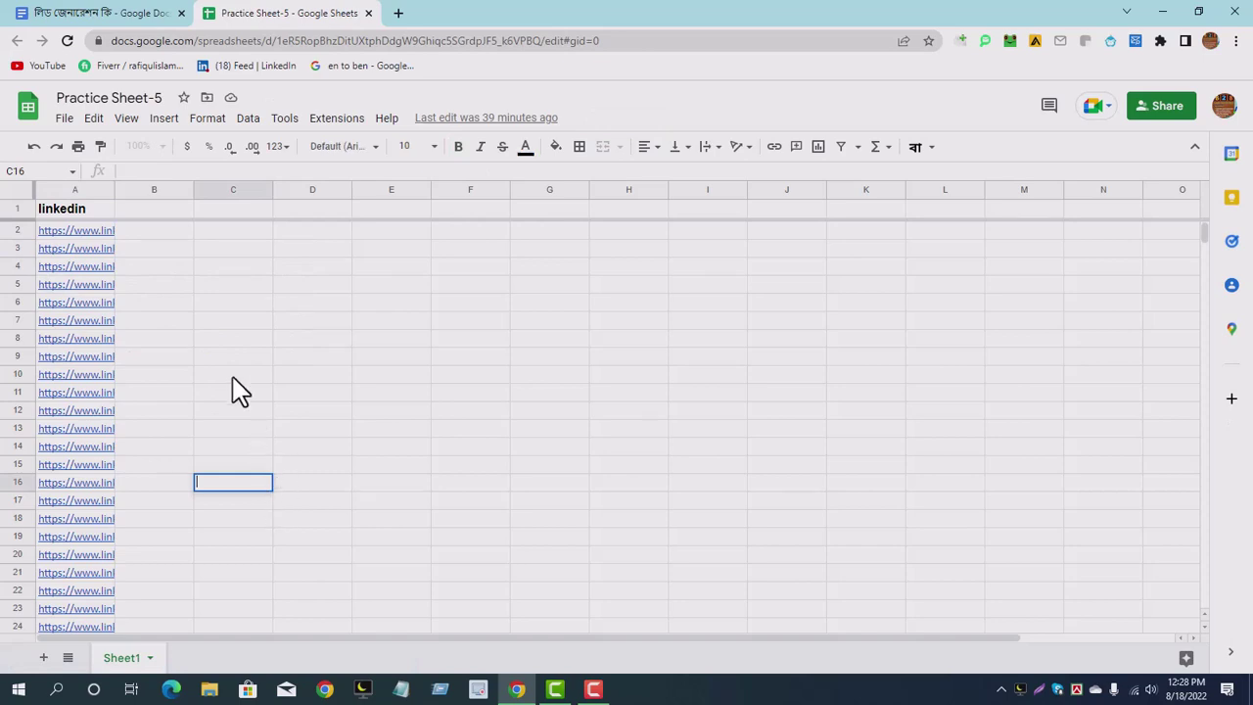
# - Copy the word "Title" from the buyer demand in the document and paste it as a header in cell B1 of Practice Sheet-5
pyautogui.click(126, 14)
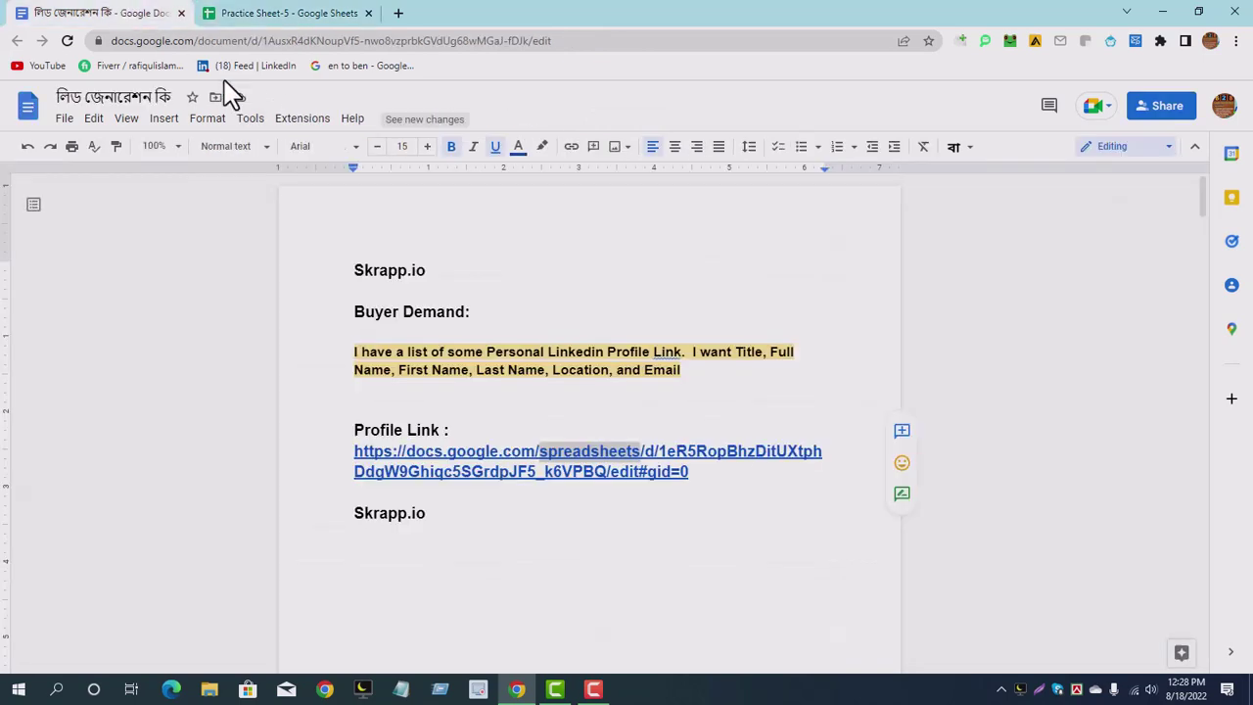
pyautogui.doubleClick(749, 352)
pyautogui.rightClick(753, 358)
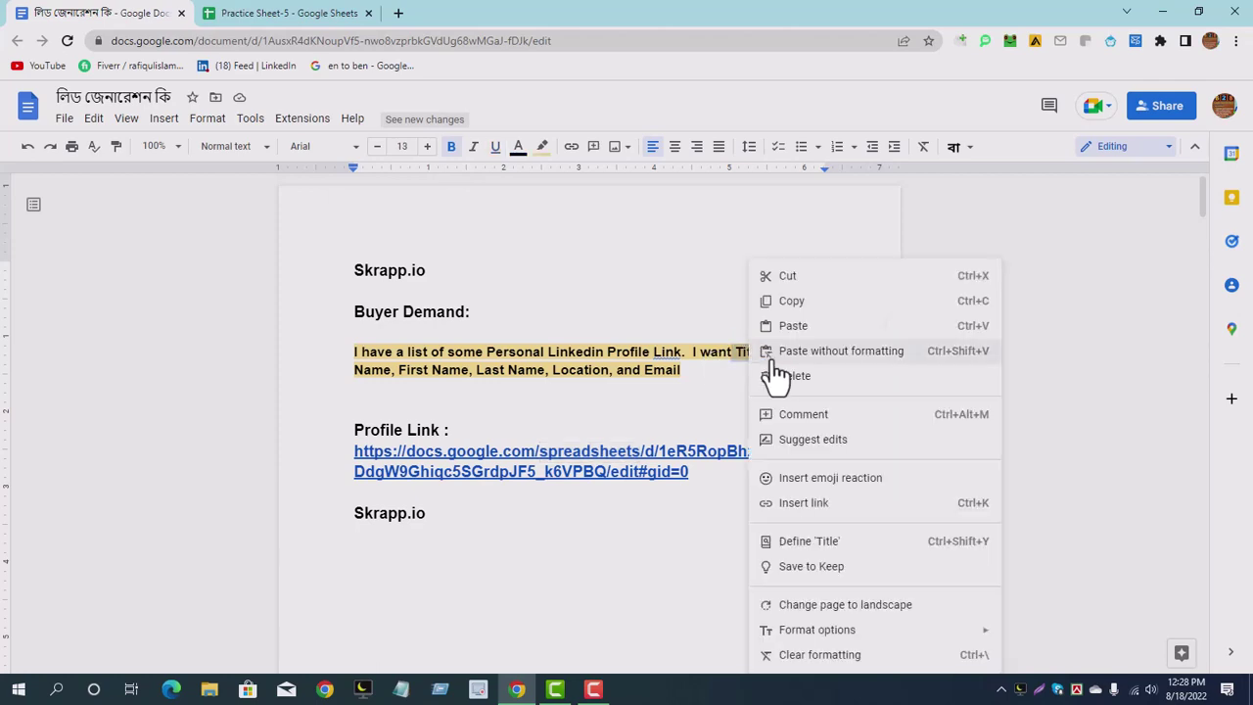
pyautogui.click(791, 298)
pyautogui.click(294, 14)
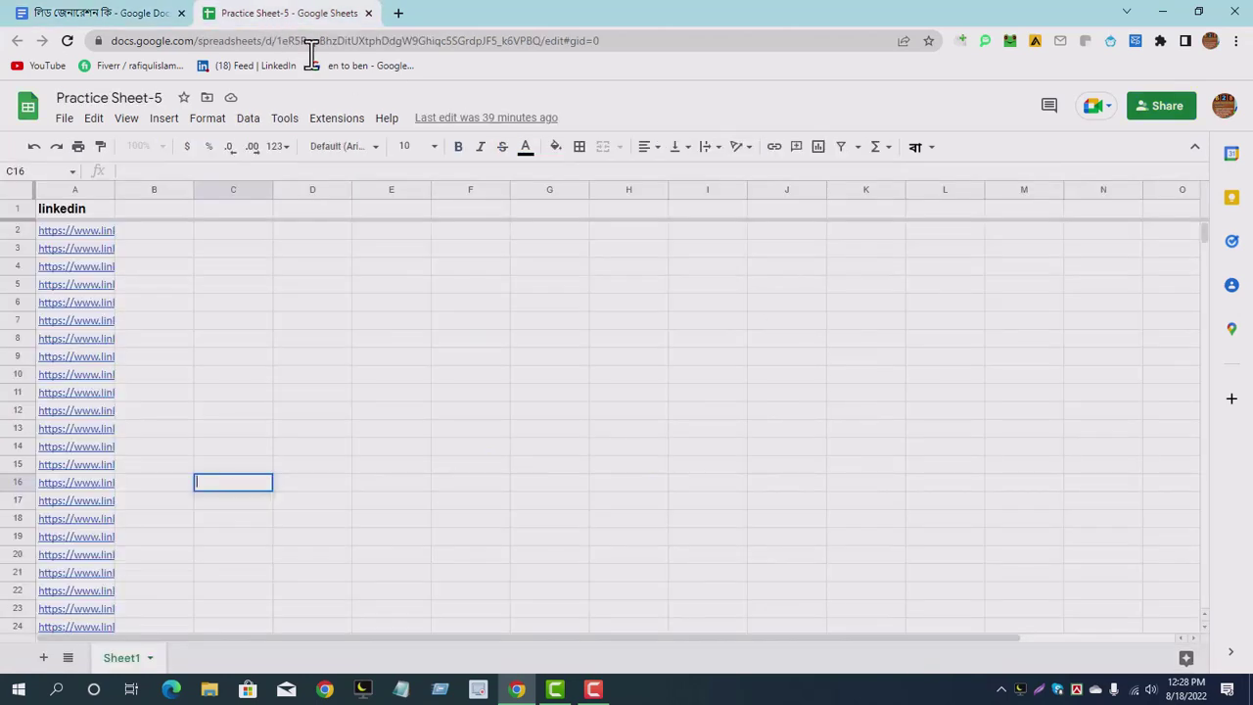
pyautogui.click(173, 214)
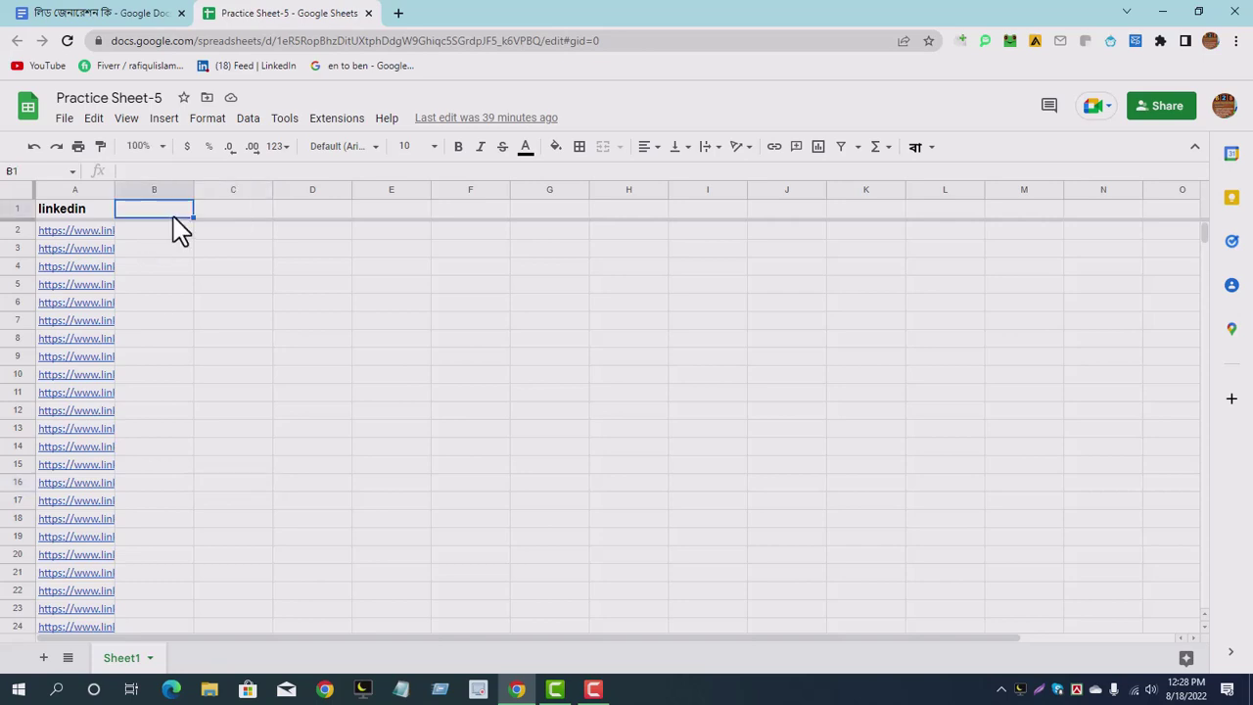
pyautogui.rightClick(175, 215)
pyautogui.click(217, 333)
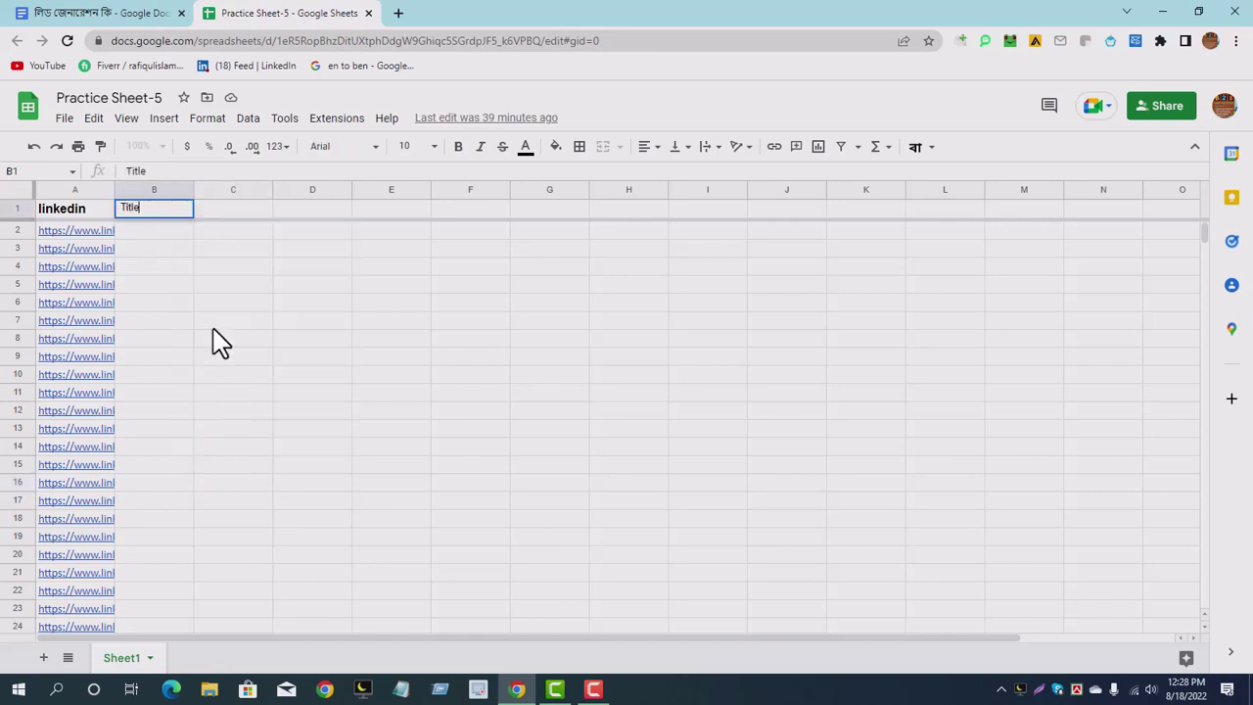
# - Enter the headers "Full Name", "First Name" and "Last Name" in cells C1, D1 and E1
pyautogui.click(239, 214)
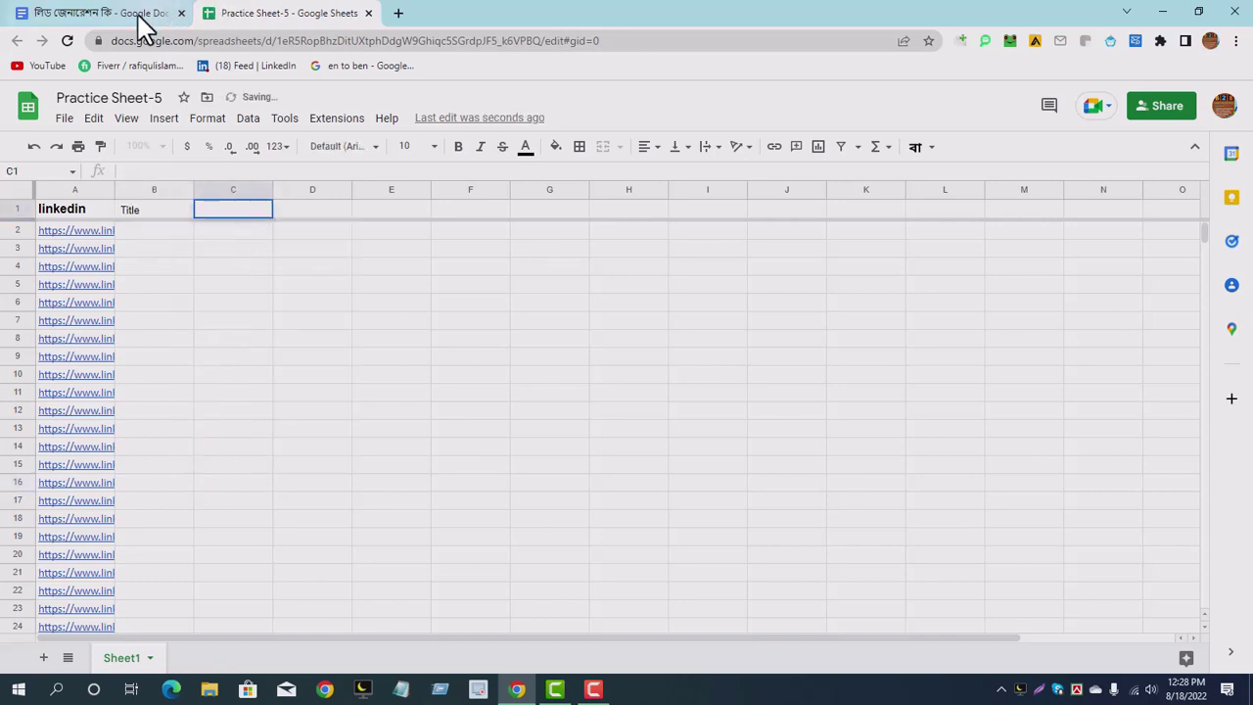
pyautogui.click(104, 15)
pyautogui.hotkey('ctrl', 'Tab')
pyautogui.write('Fu')
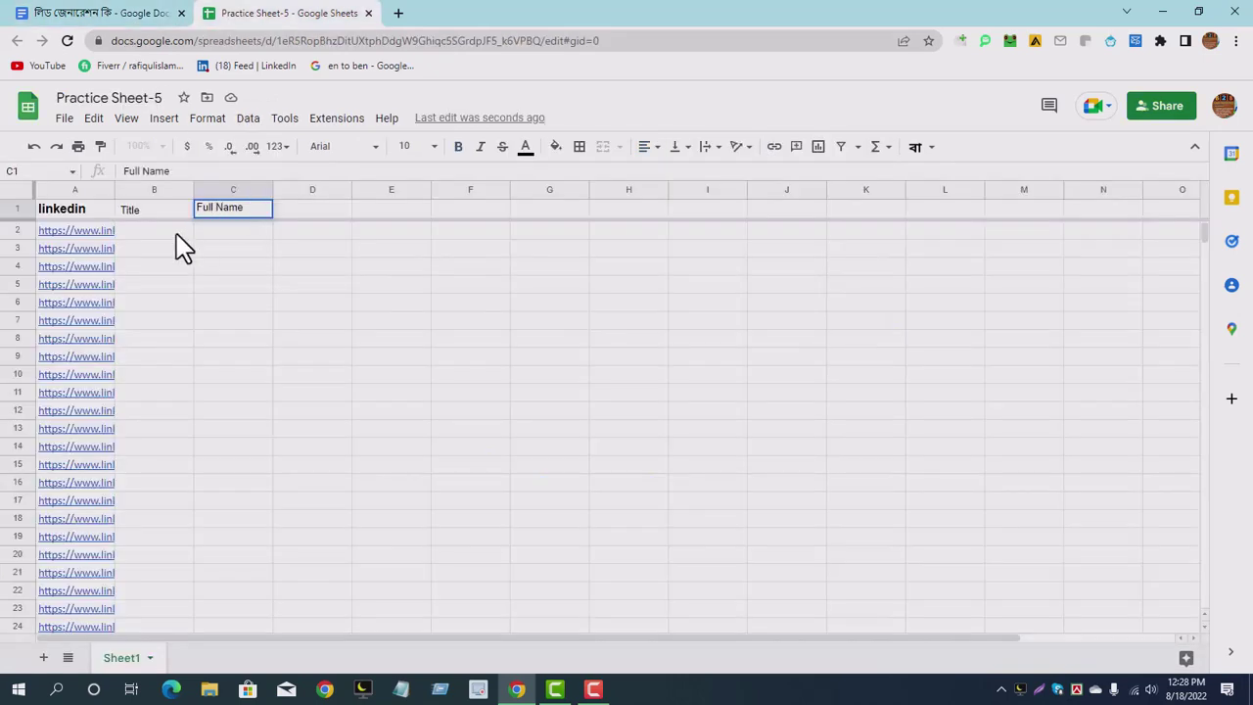
pyautogui.doubleClick(312, 216)
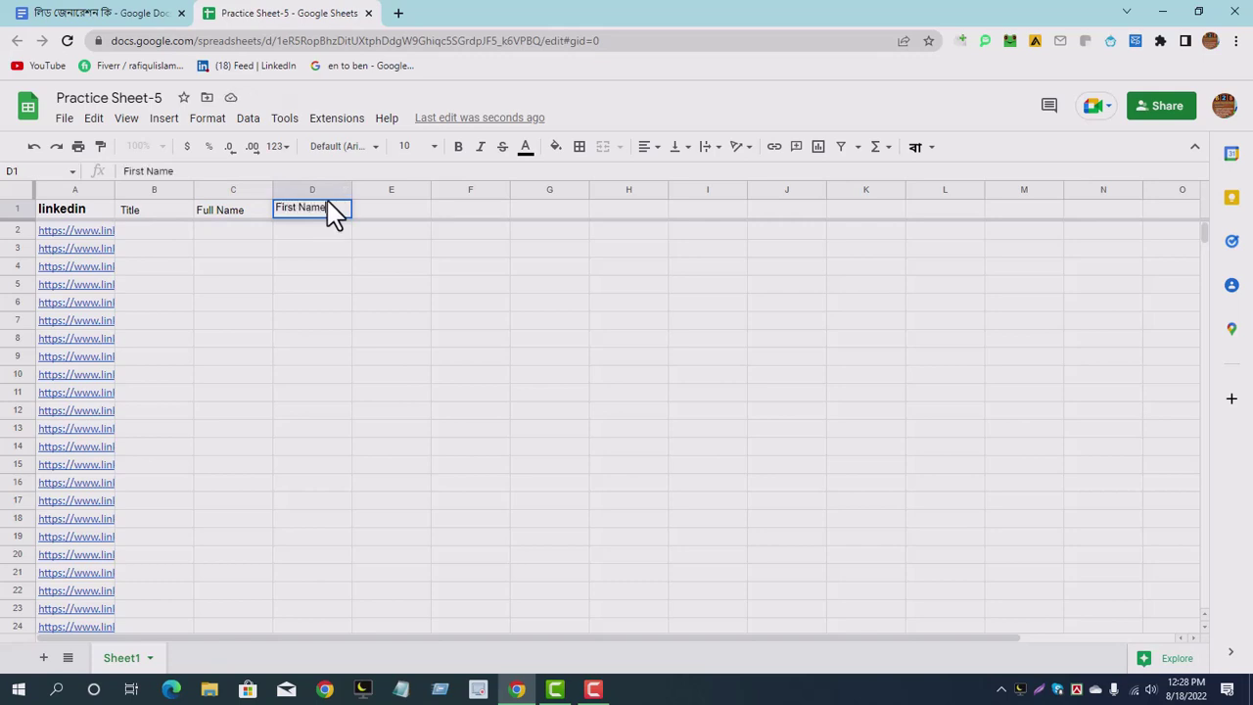
pyautogui.doubleClick(402, 208)
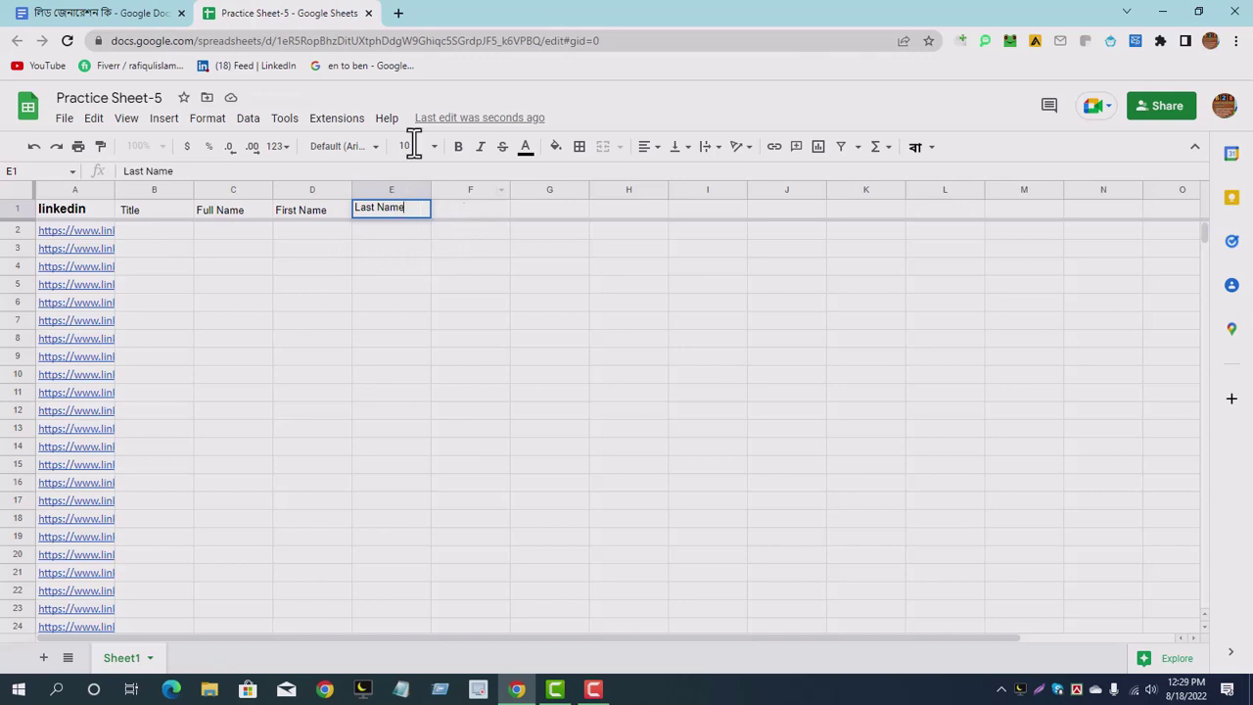
# - Check the buyer demand in the document and enter the header "Location" in cell F1 of the spreadsheet
pyautogui.click(86, 12)
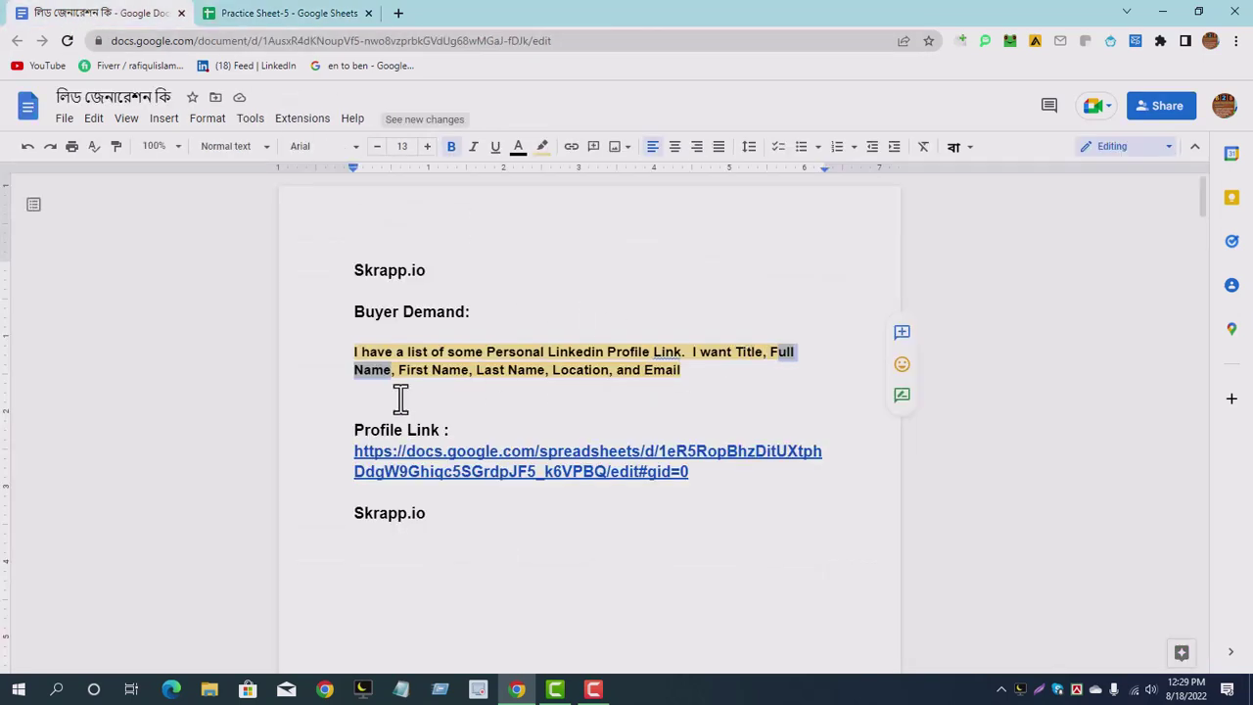
pyautogui.click(294, 14)
pyautogui.click(456, 217)
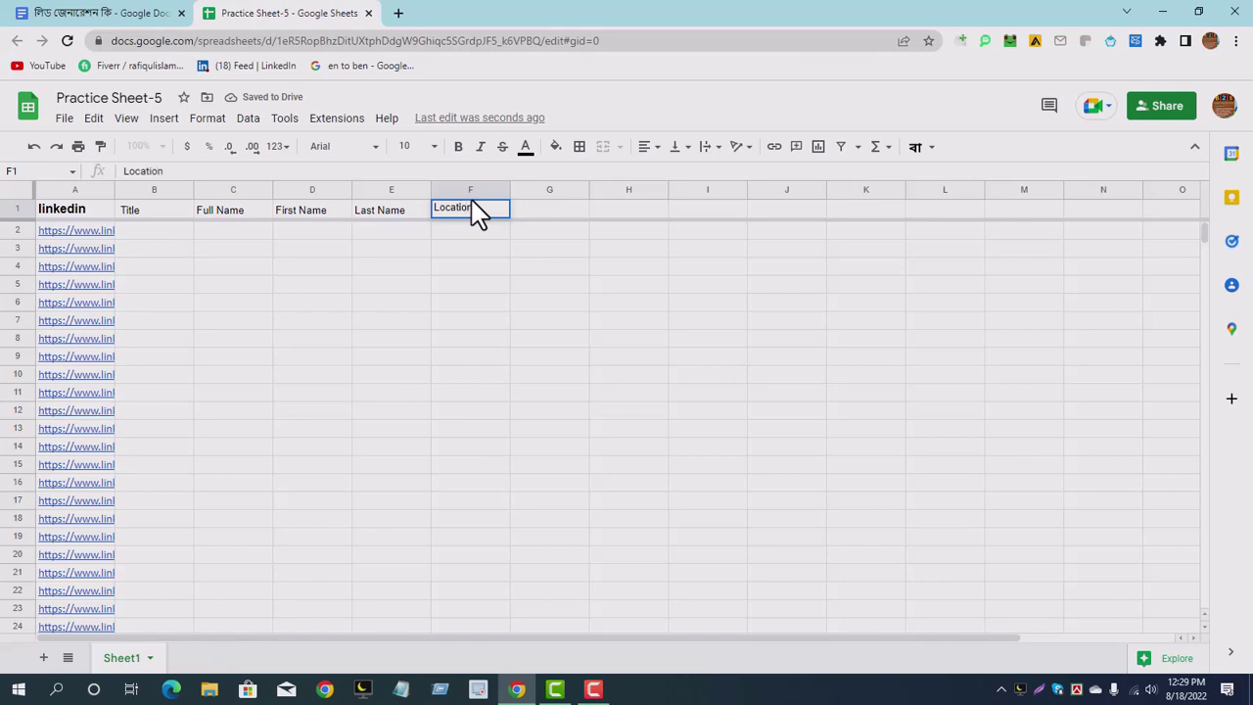
pyautogui.write('Location')
pyautogui.click(549, 411)
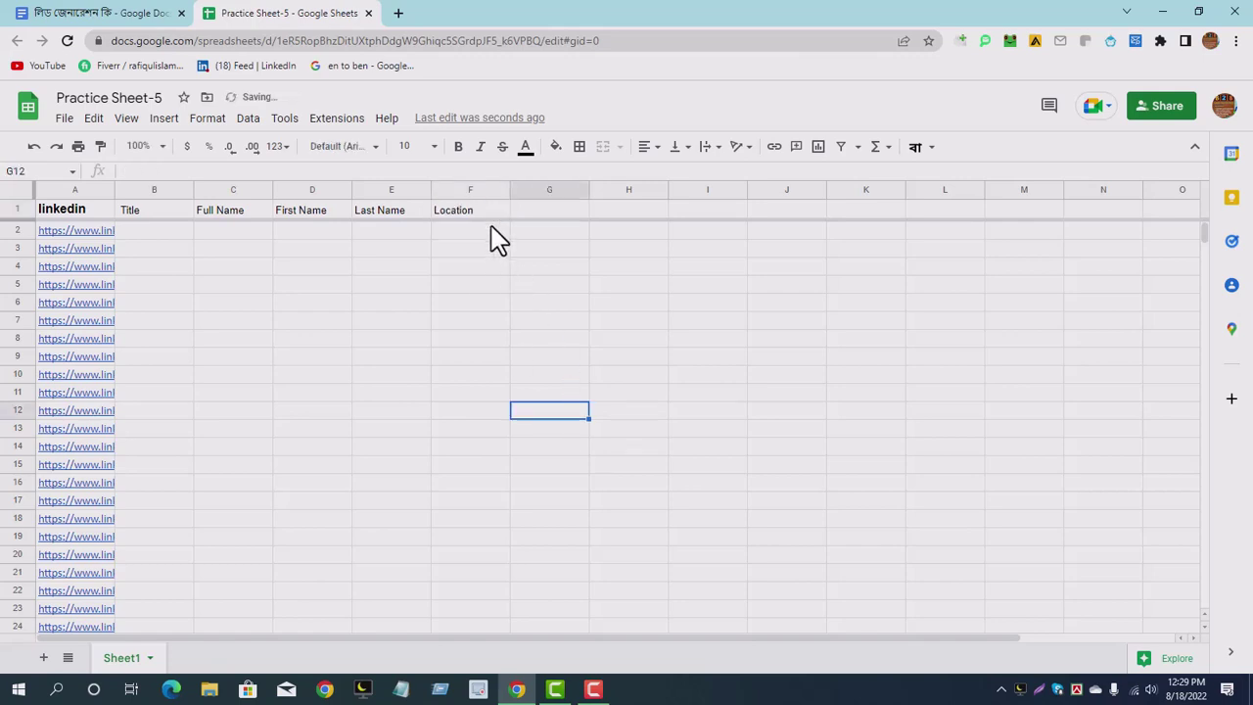
# - Enter the last requested field, "Email", as the header in cell G1, rechecking the document's buyer demand
pyautogui.doubleClick(545, 214)
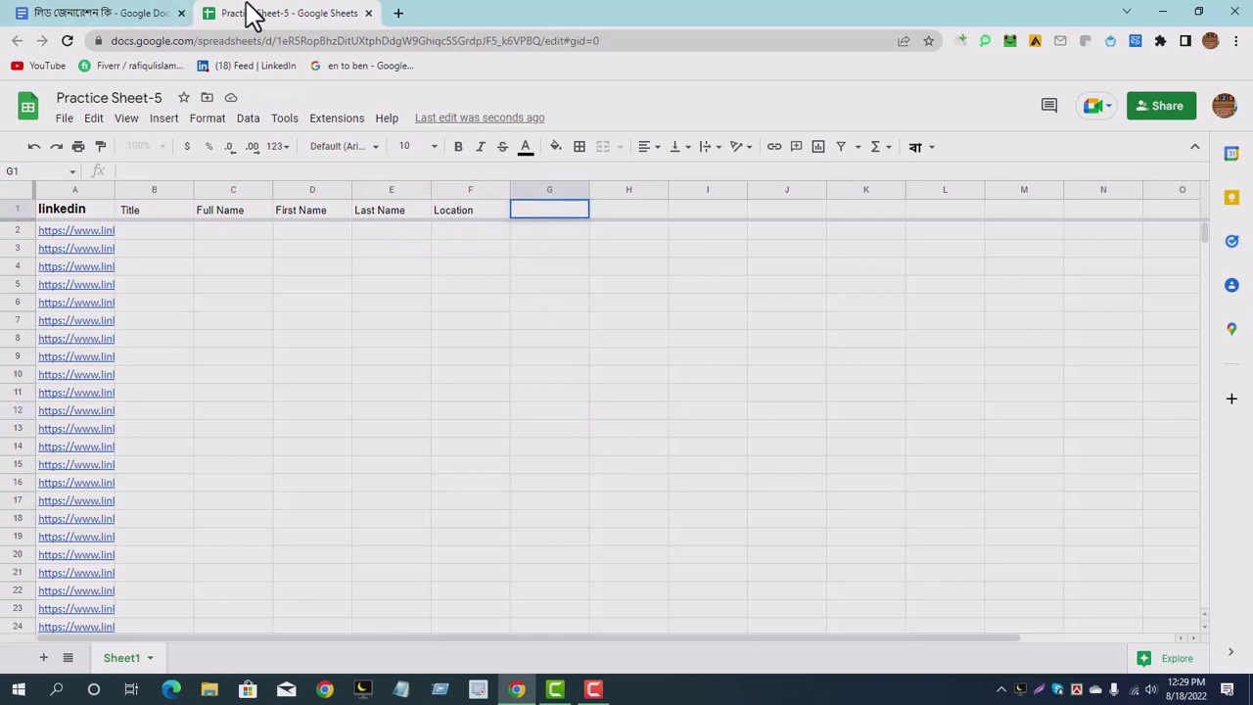
pyautogui.click(156, 13)
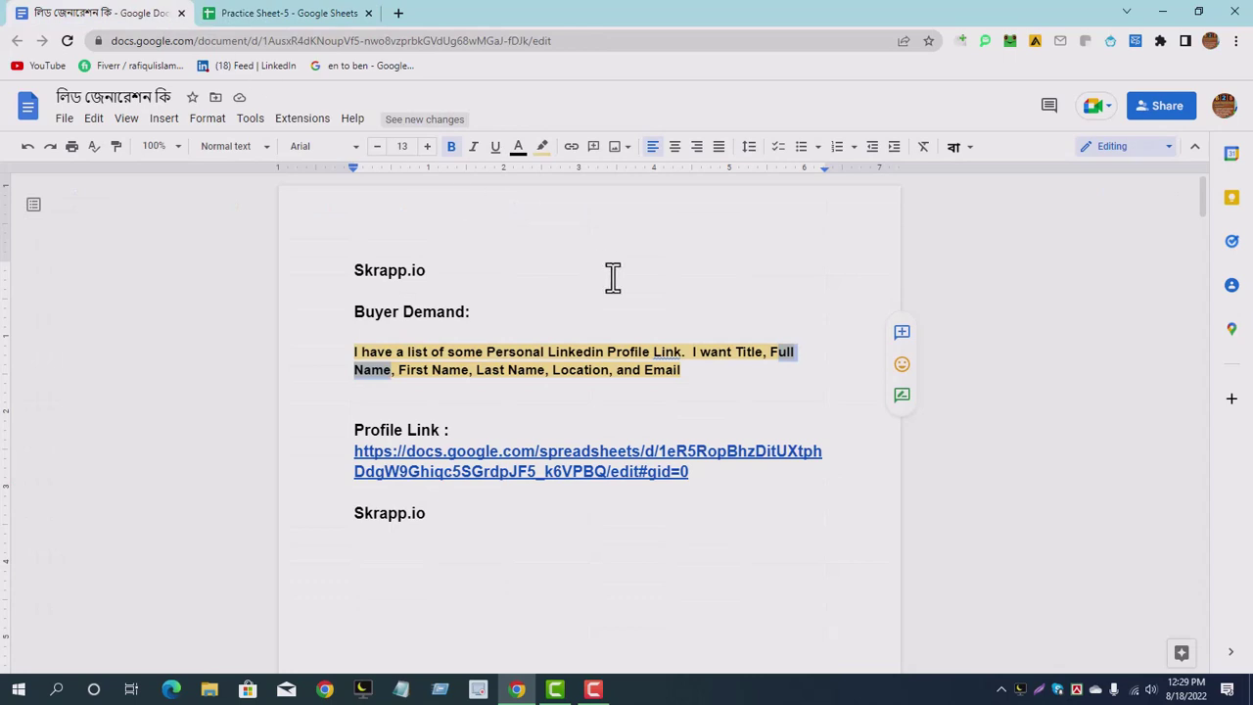
pyautogui.click(340, 13)
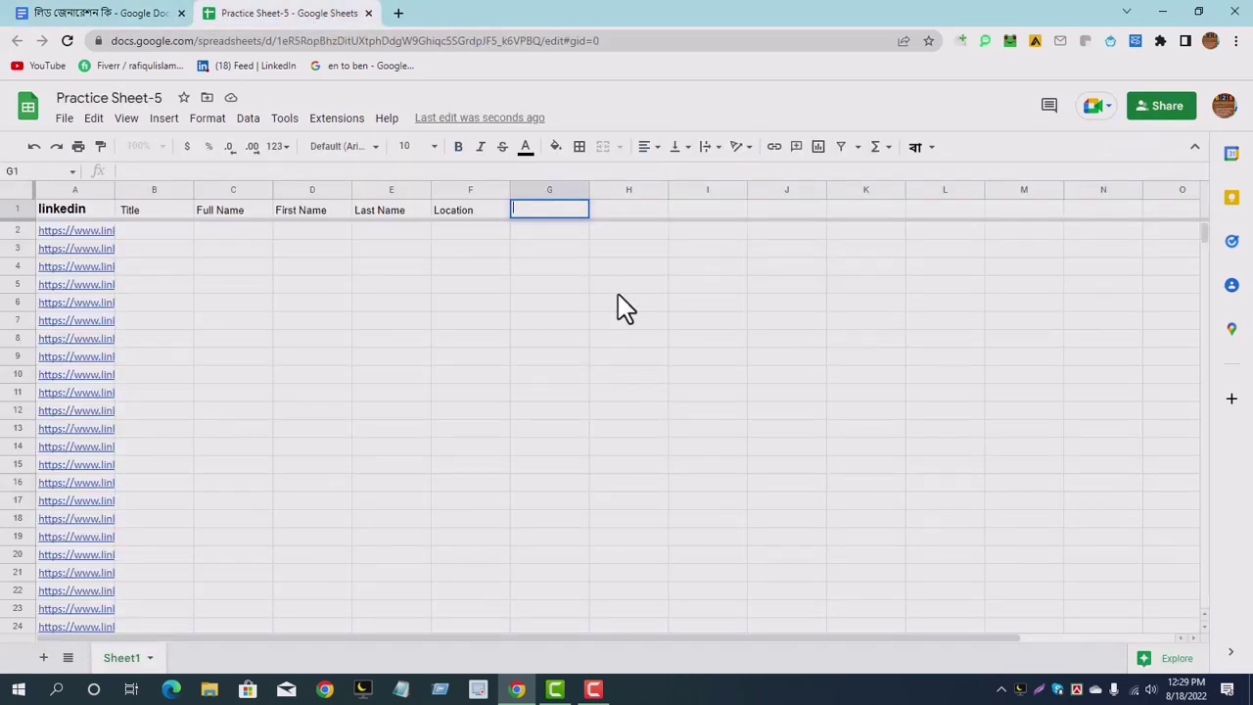
pyautogui.write('Email')
pyautogui.click(504, 323)
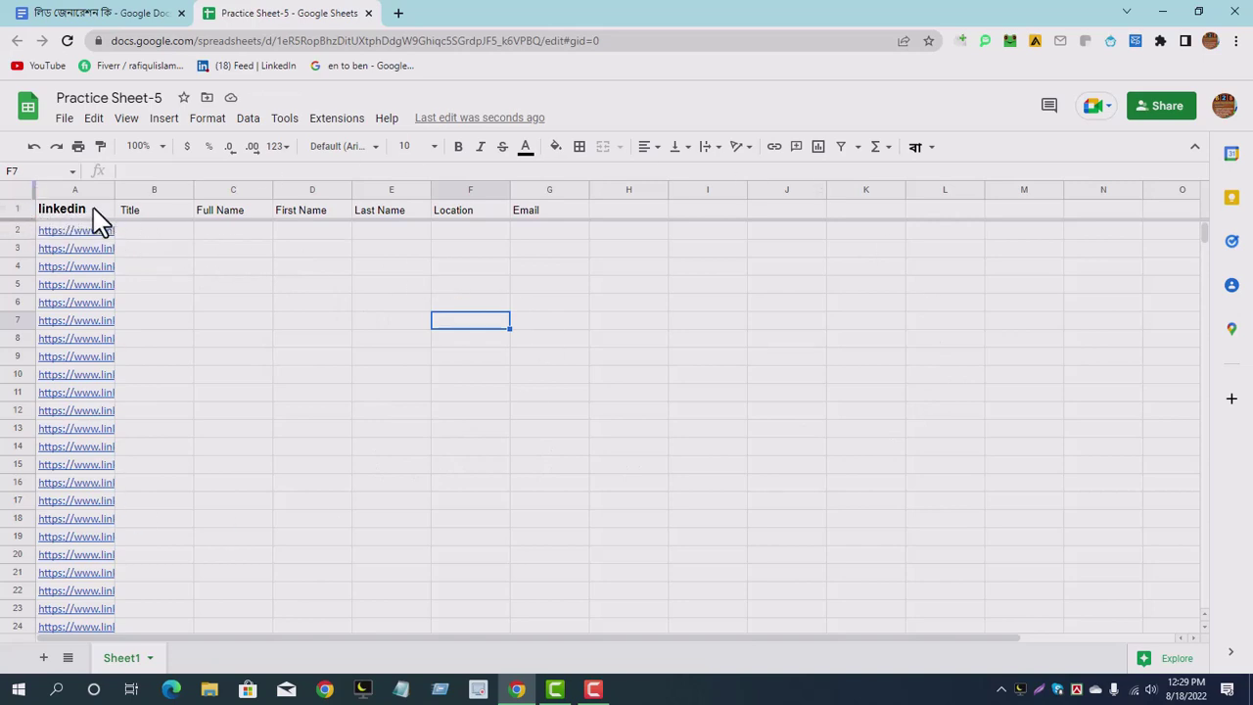
# - Fill the header cells A1:G1 with yellow
pyautogui.moveTo(94, 210); pyautogui.dragTo(539, 209)
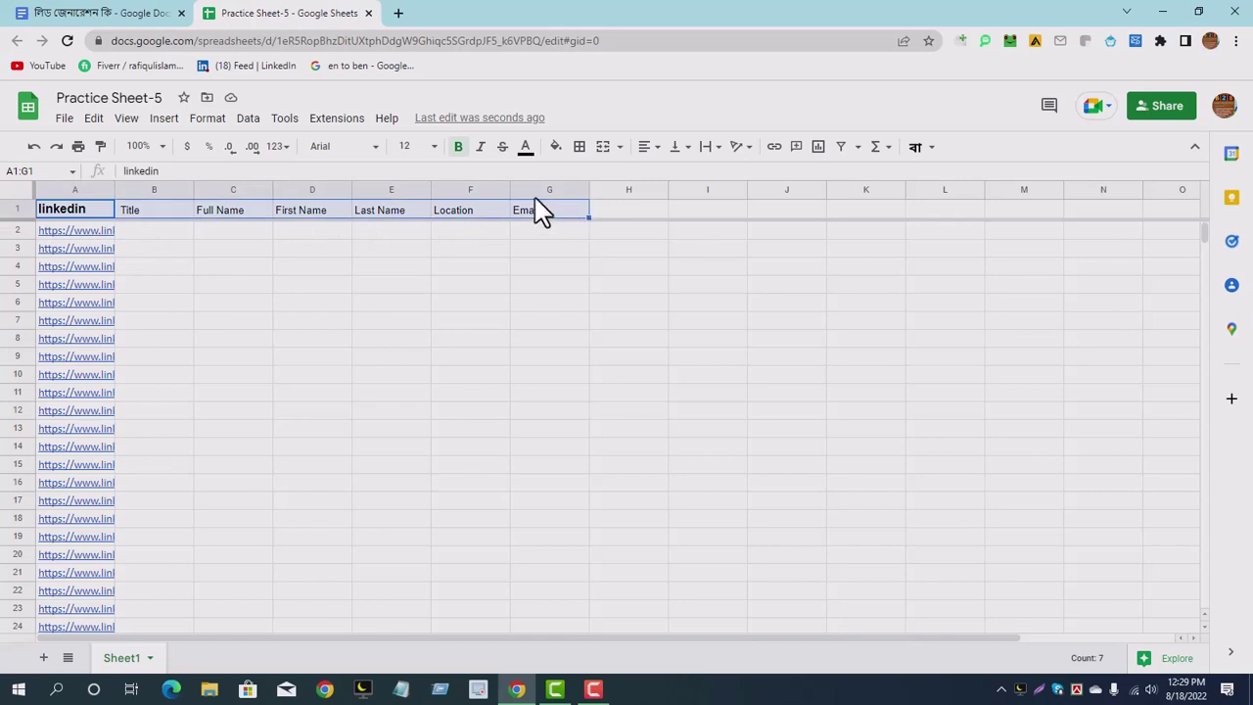
pyautogui.click(556, 149)
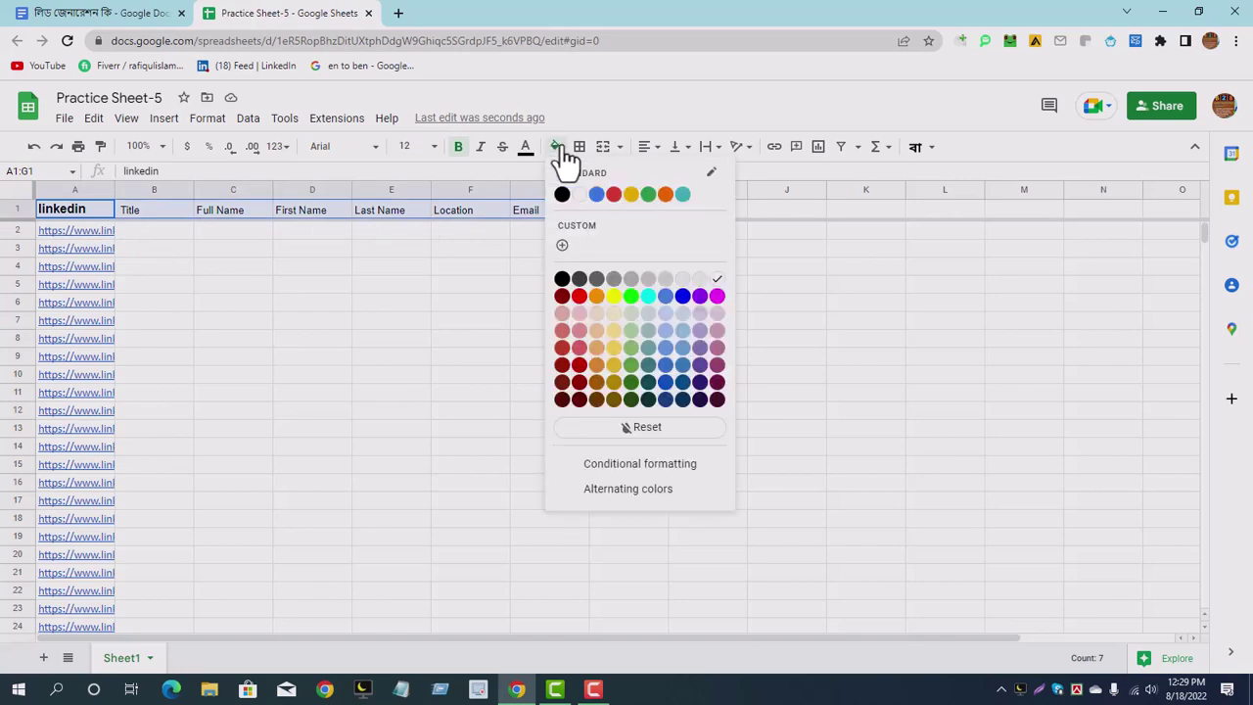
pyautogui.click(614, 296)
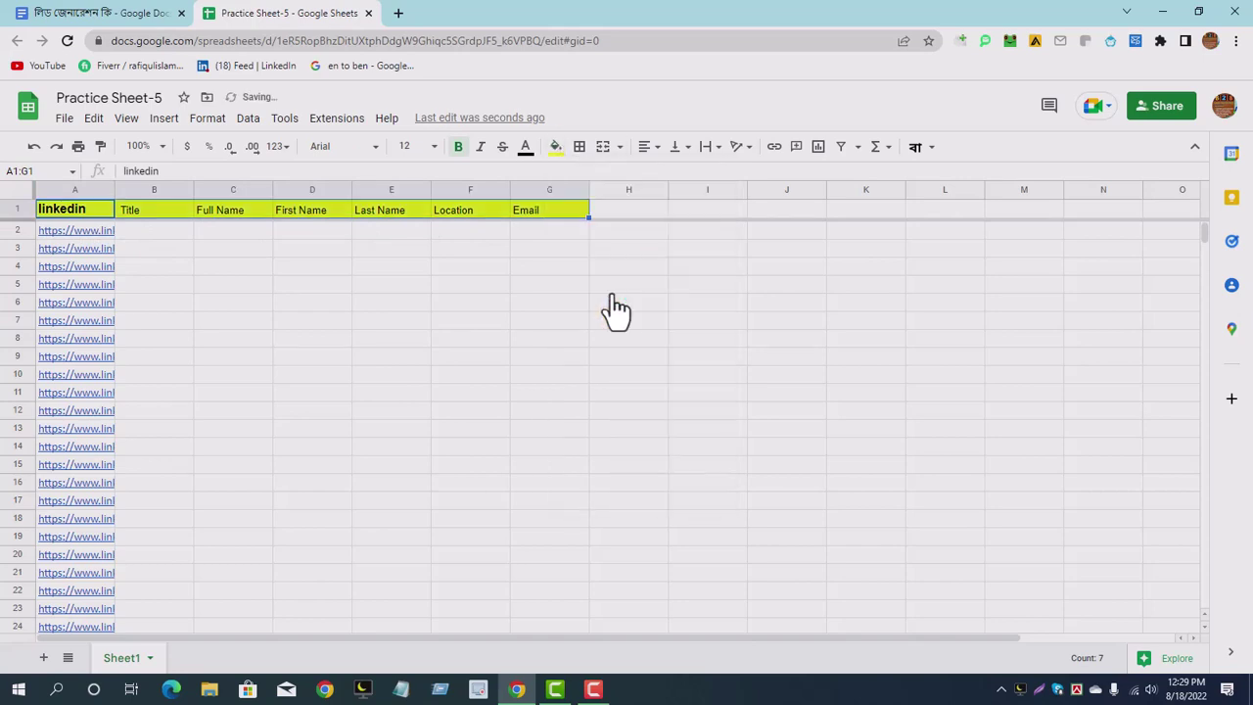
# - Make the headers in A1:G1 bold and set their font size to 12
pyautogui.click(456, 149)
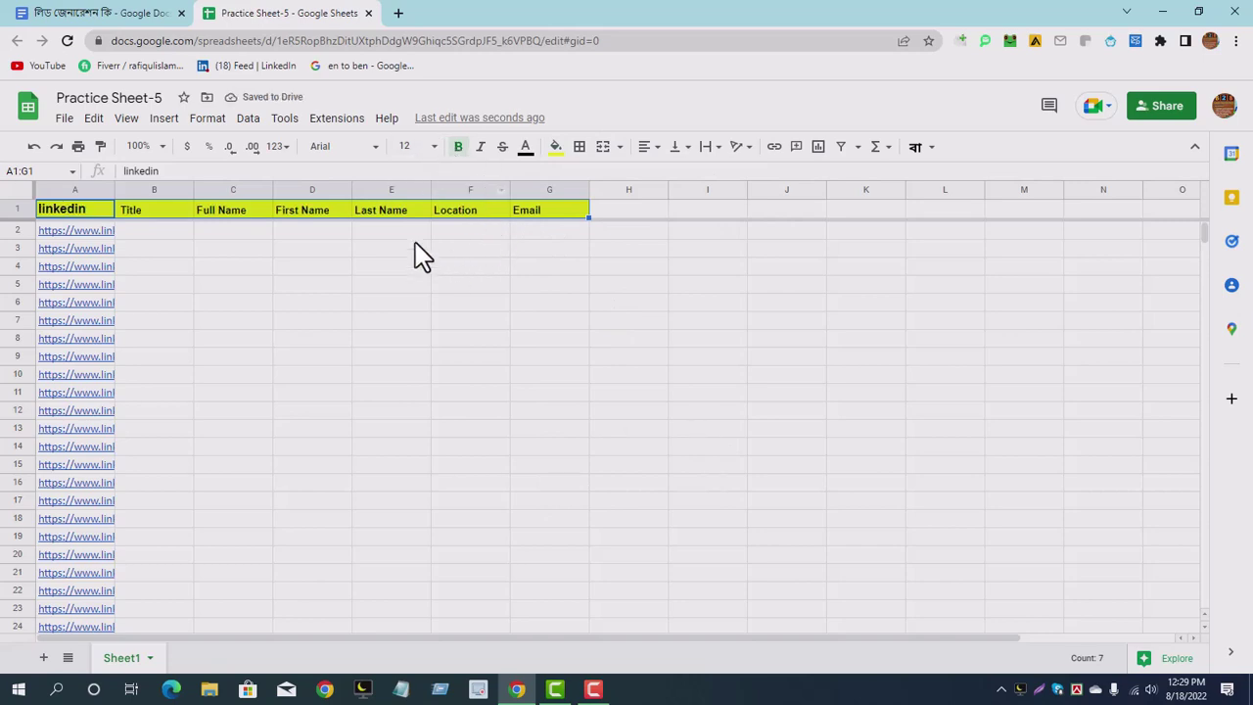
pyautogui.click(457, 148)
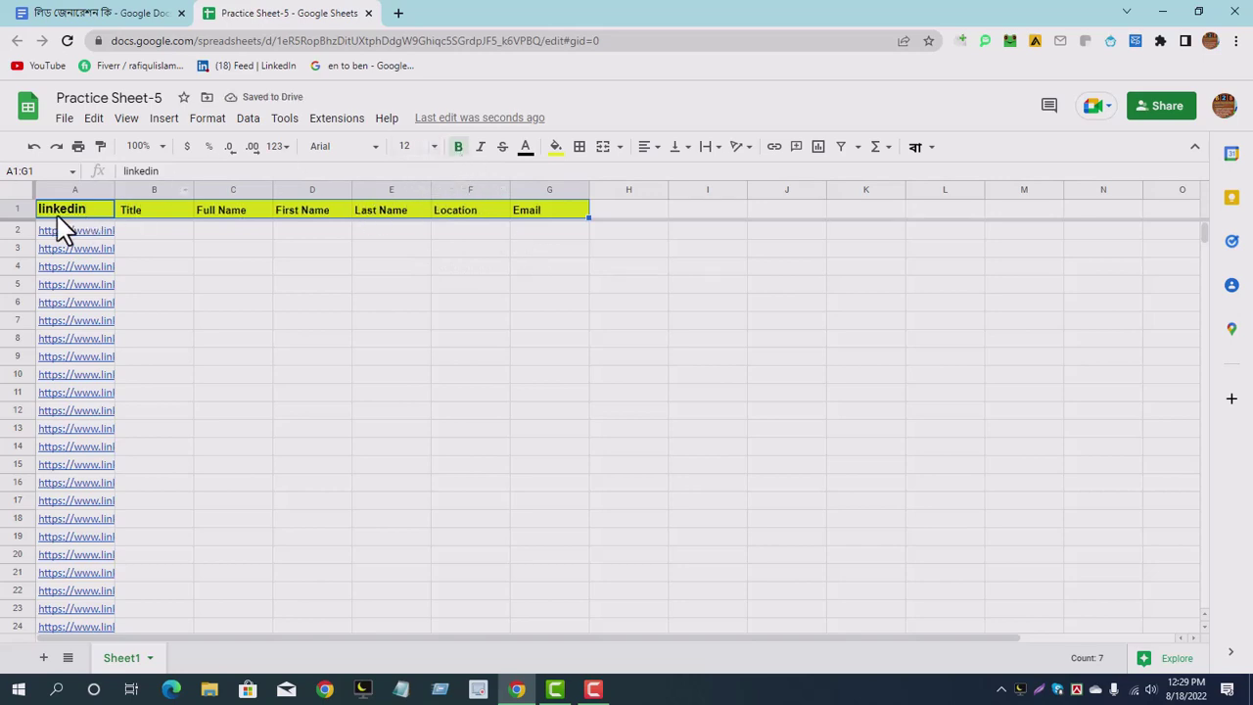
pyautogui.click(434, 149)
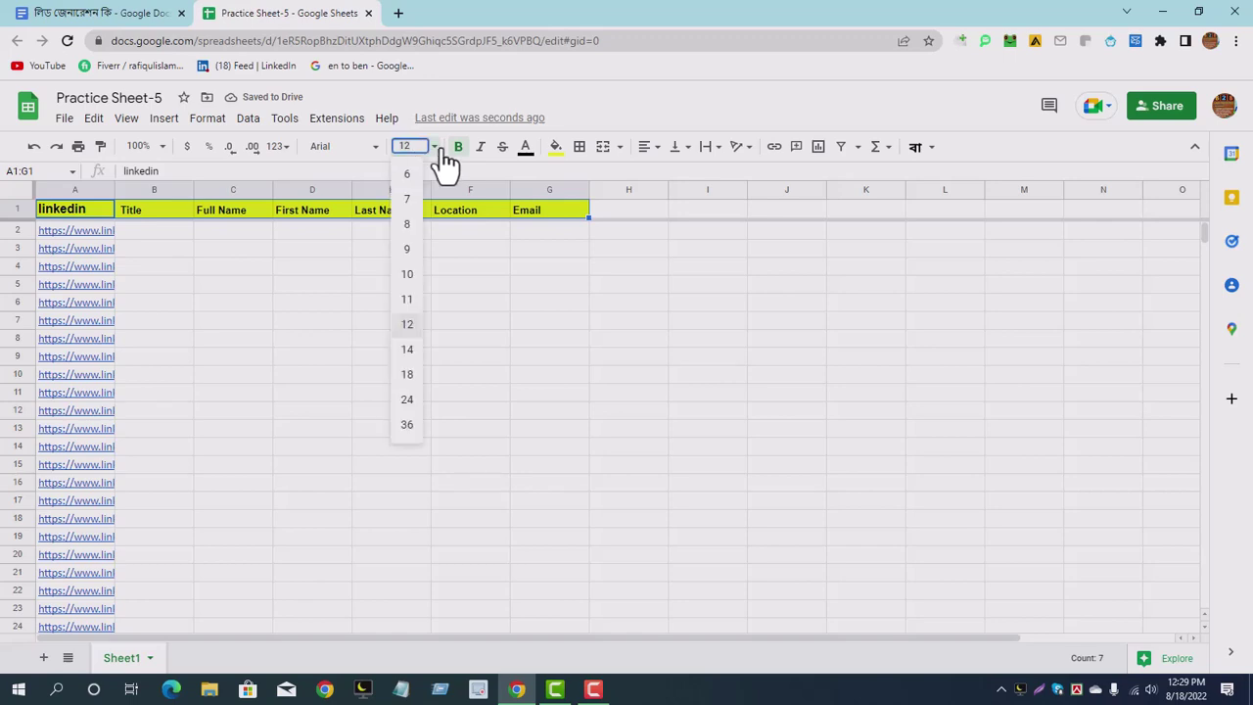
pyautogui.click(406, 324)
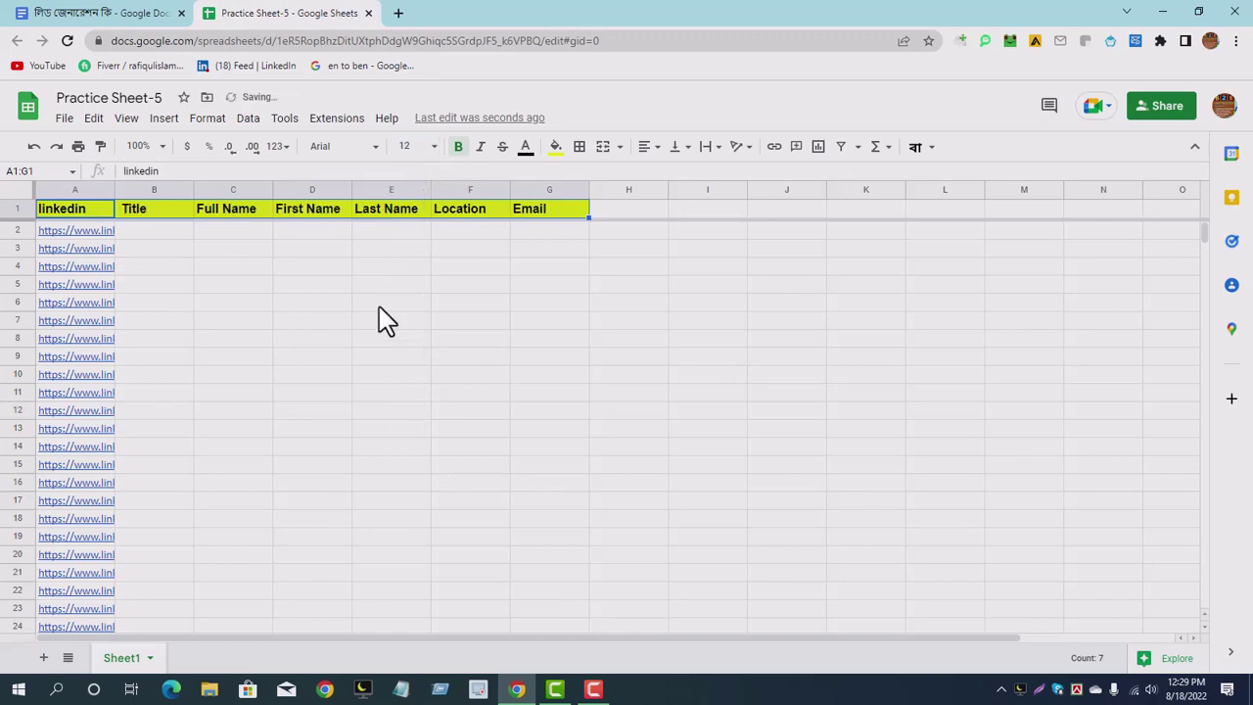
pyautogui.click(573, 343)
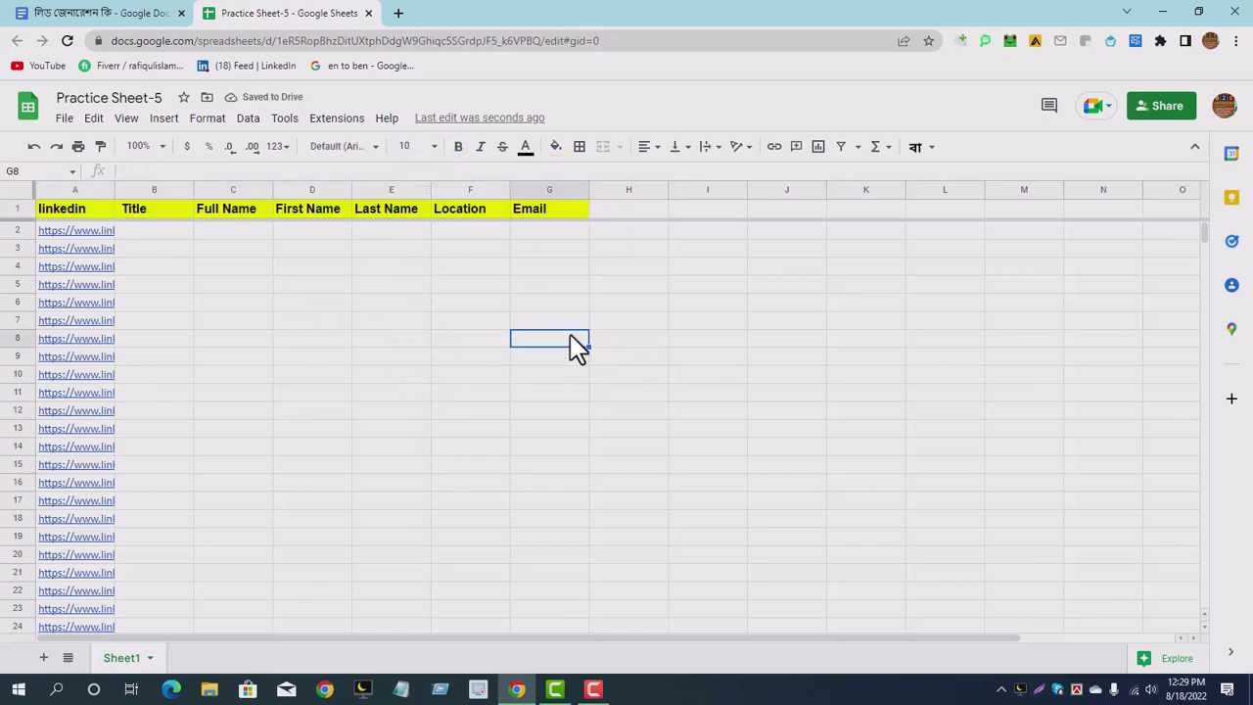
pyautogui.scroll(-2, 294, 372)
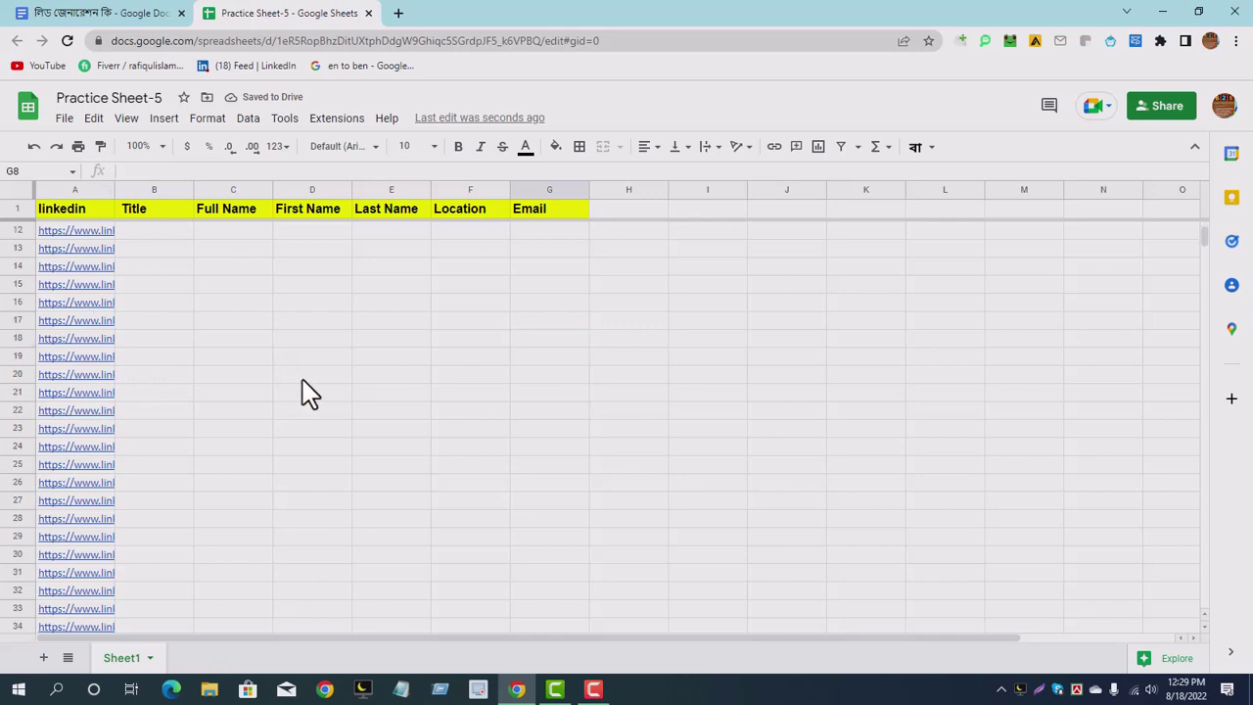
pyautogui.scroll(2, 308, 392)
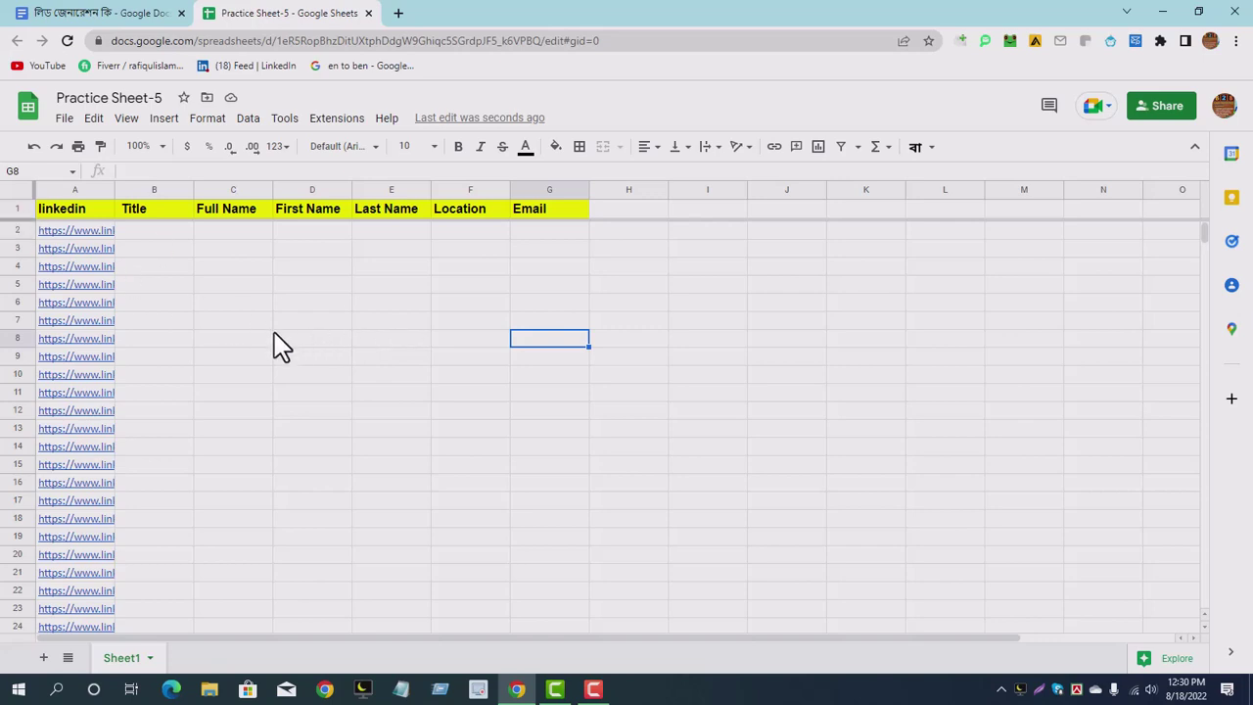
pyautogui.scroll(-2, 274, 347)
pyautogui.scroll(-1, 260, 313)
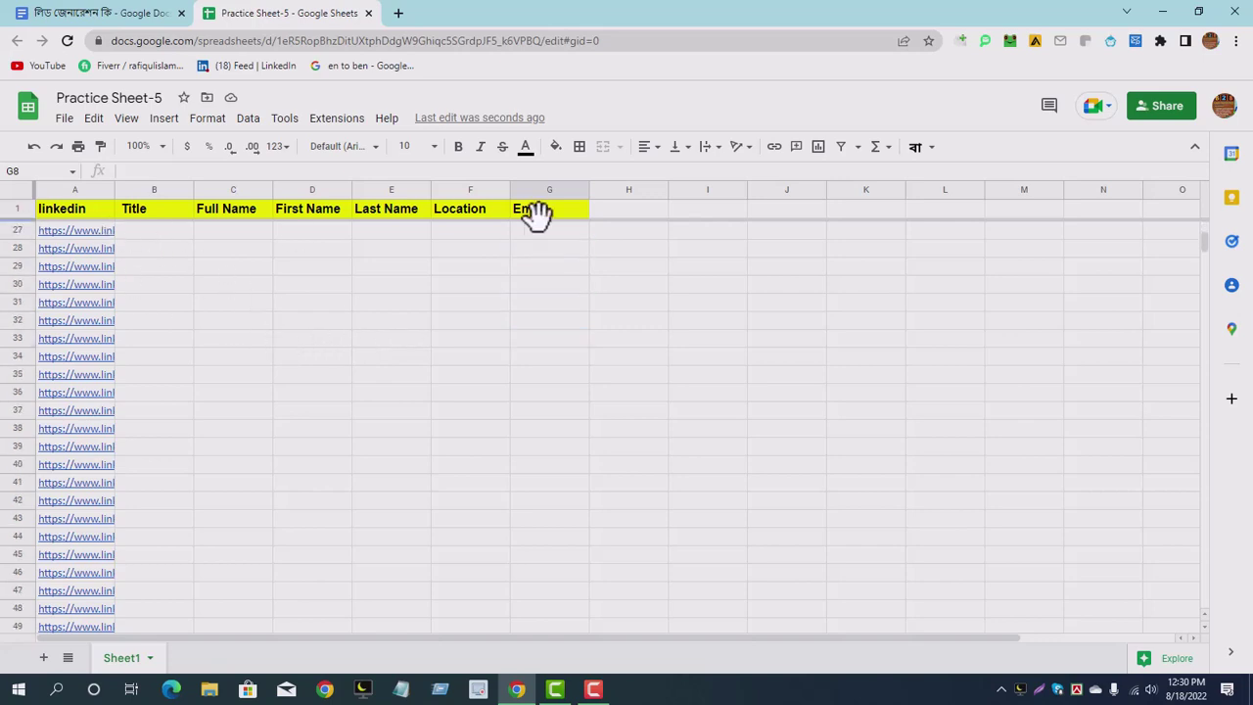
pyautogui.scroll(3, 381, 421)
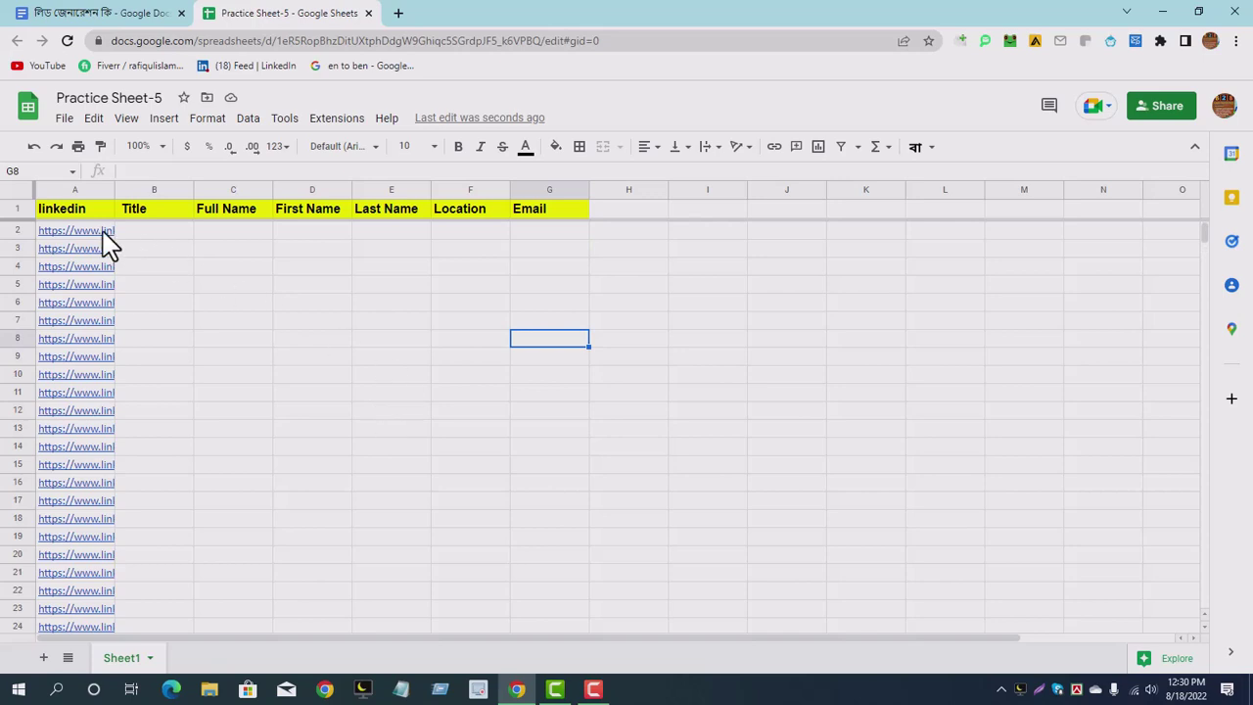
# - Unfreeze the header row and check how the headers behave while moving through the link list
pyautogui.click(15, 208)
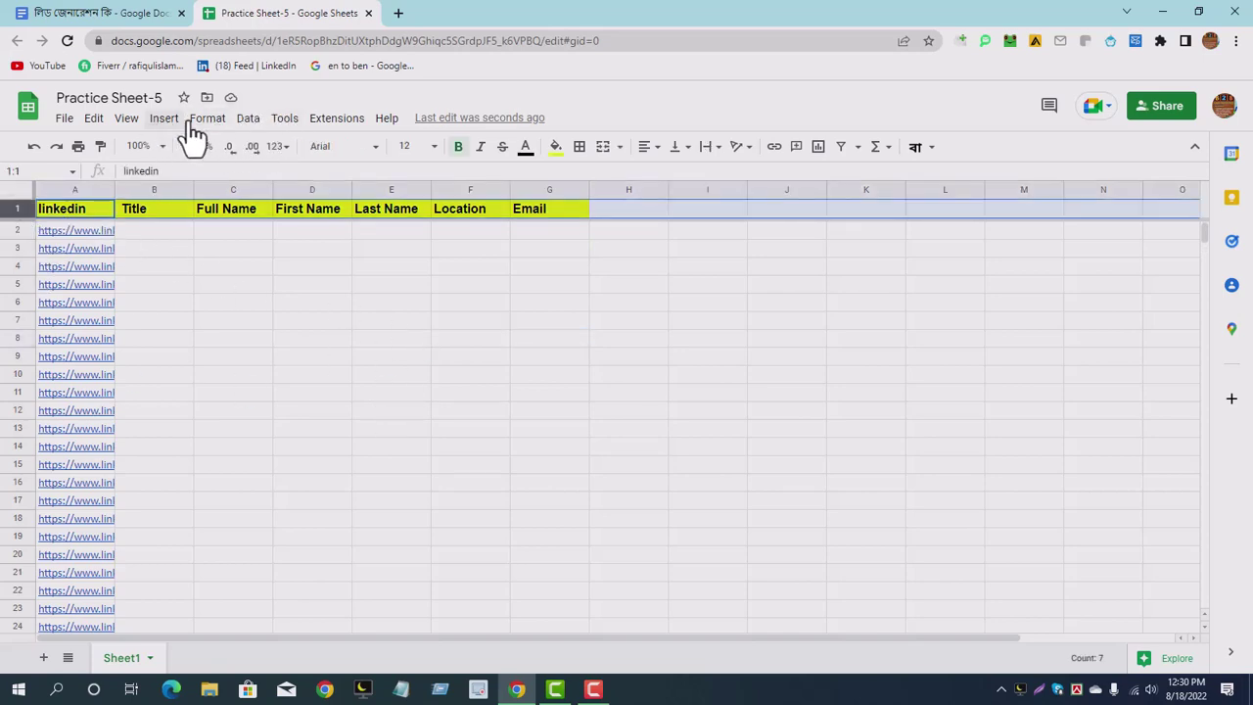
pyautogui.click(127, 119)
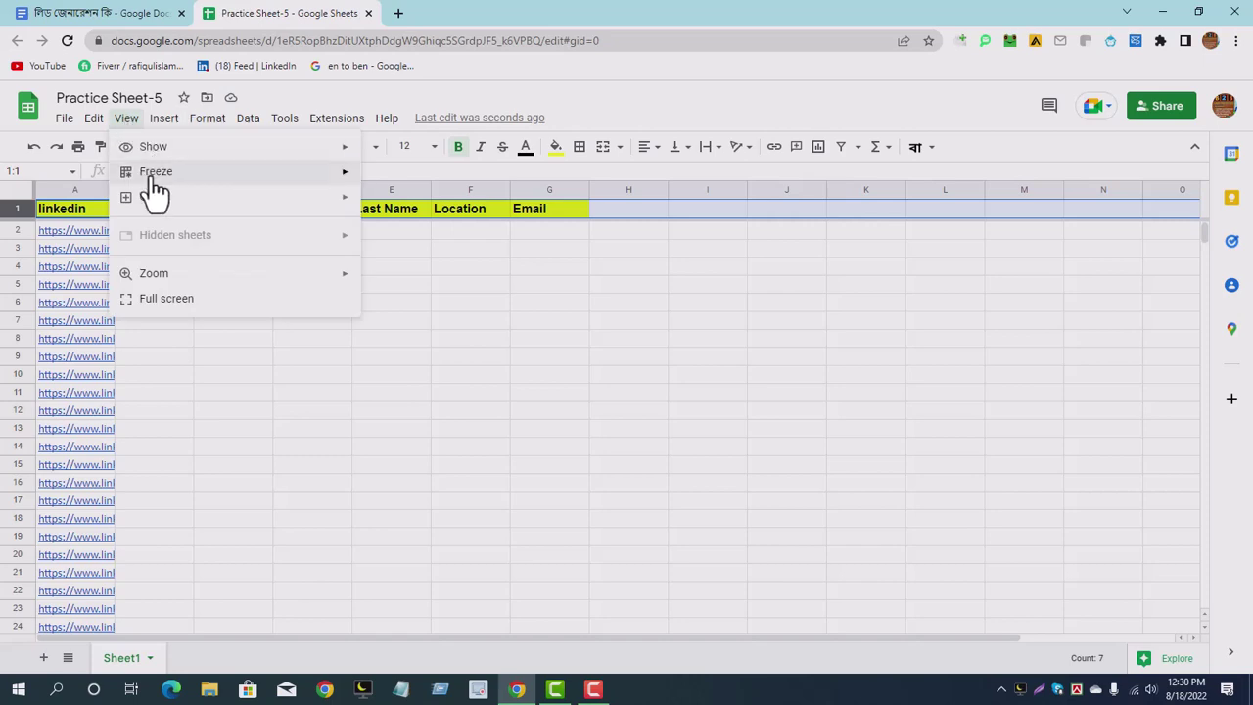
pyautogui.moveTo(157, 174)
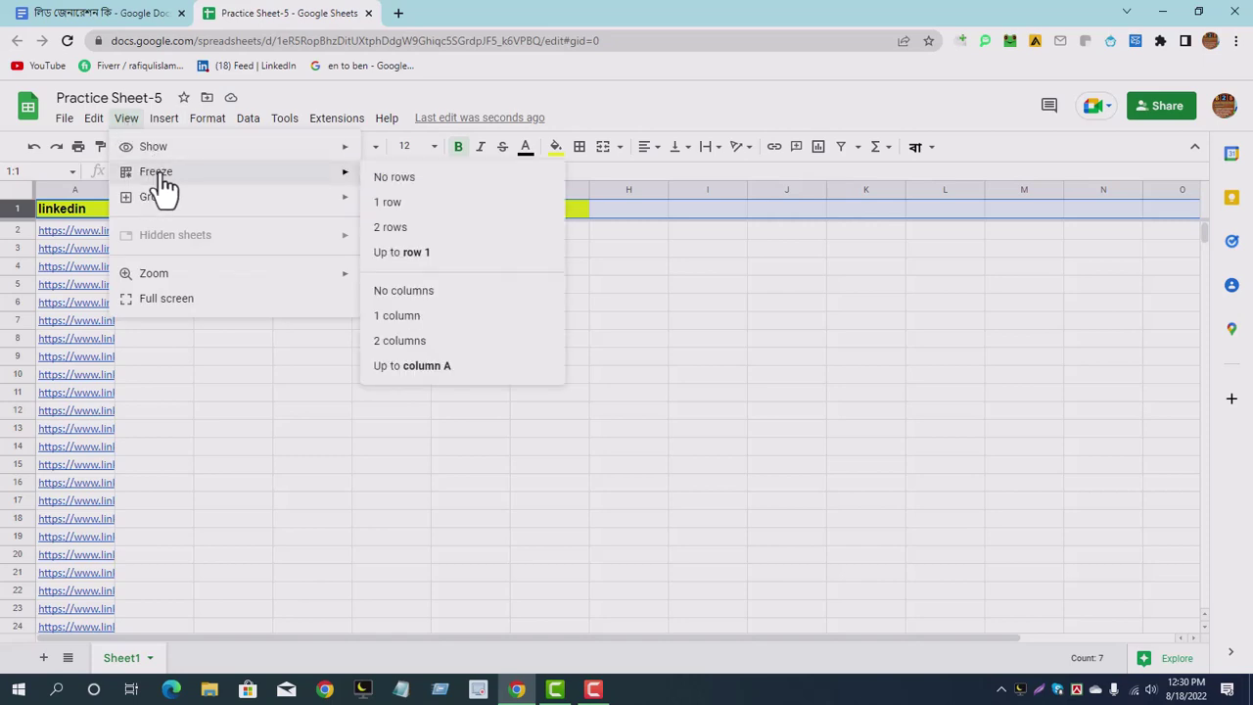
pyautogui.click(402, 182)
pyautogui.scroll(-3, 345, 384)
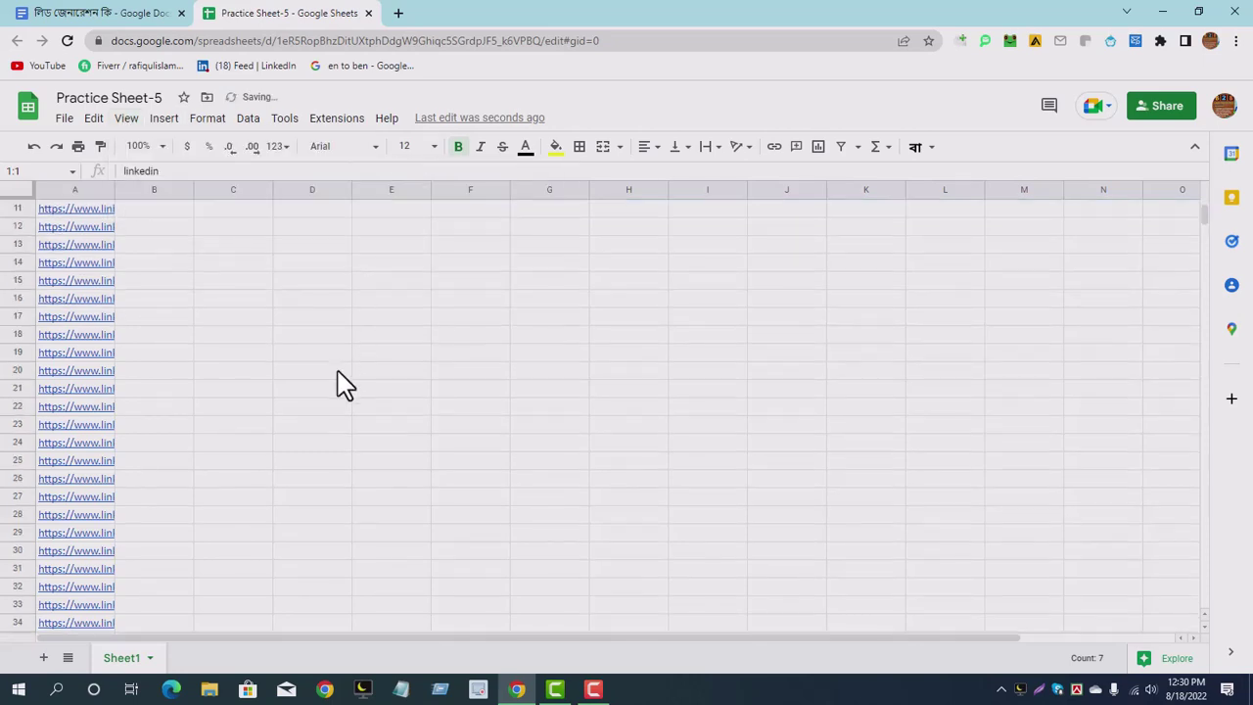
pyautogui.scroll(-1, 348, 396)
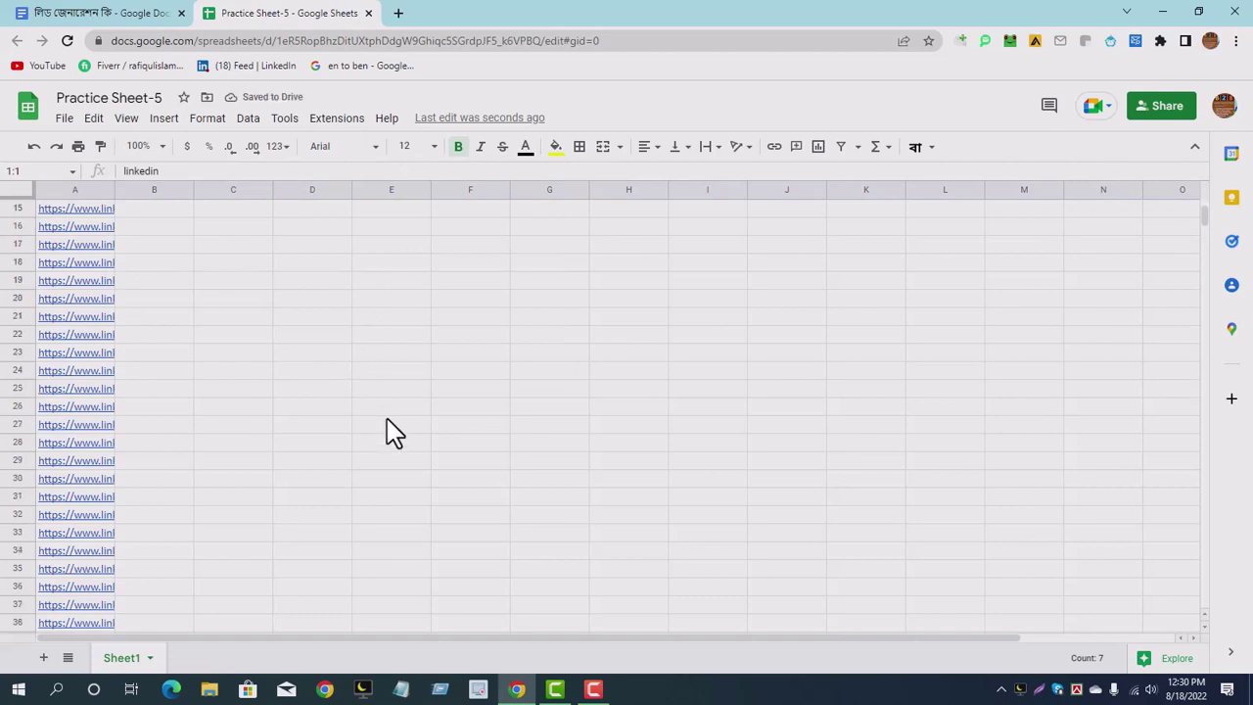
pyautogui.scroll(-5, 388, 423)
pyautogui.scroll(10, 386, 421)
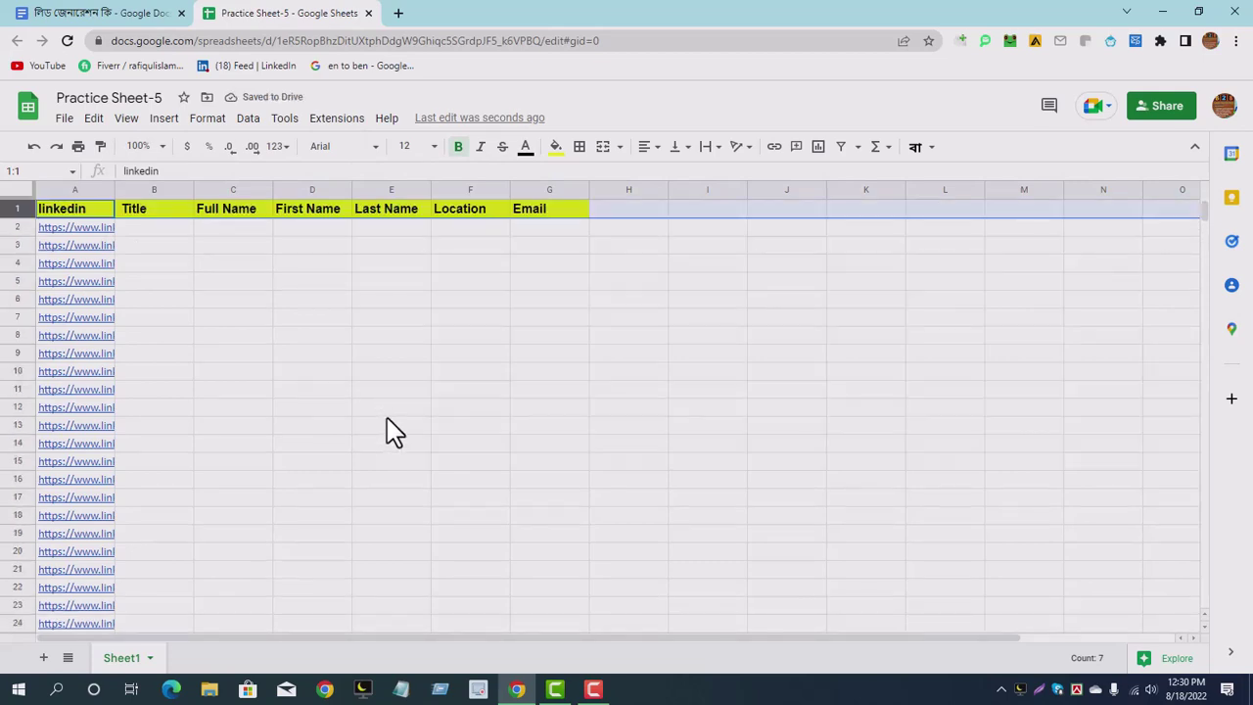
pyautogui.scroll(-12, 387, 421)
pyautogui.scroll(8, 388, 427)
# - Freeze row 1 so the headers stay fixed, and check it while moving through the link list
pyautogui.click(235, 302)
pyautogui.click(18, 208)
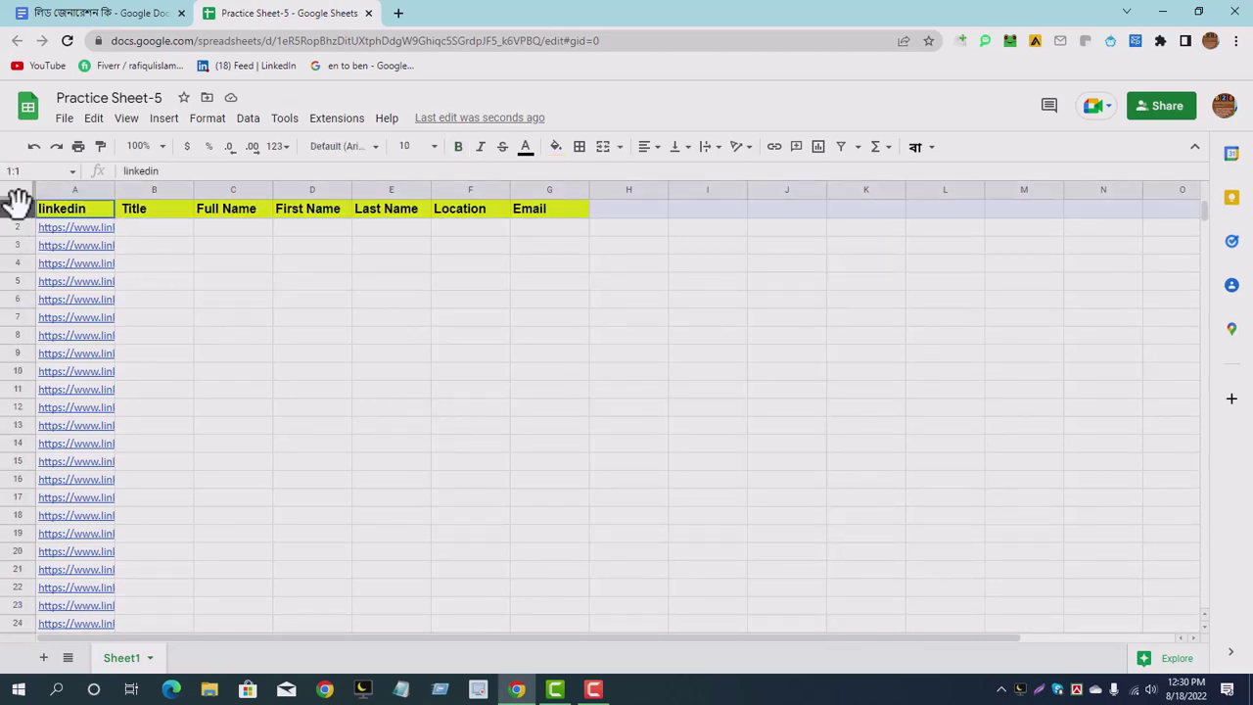
pyautogui.click(135, 122)
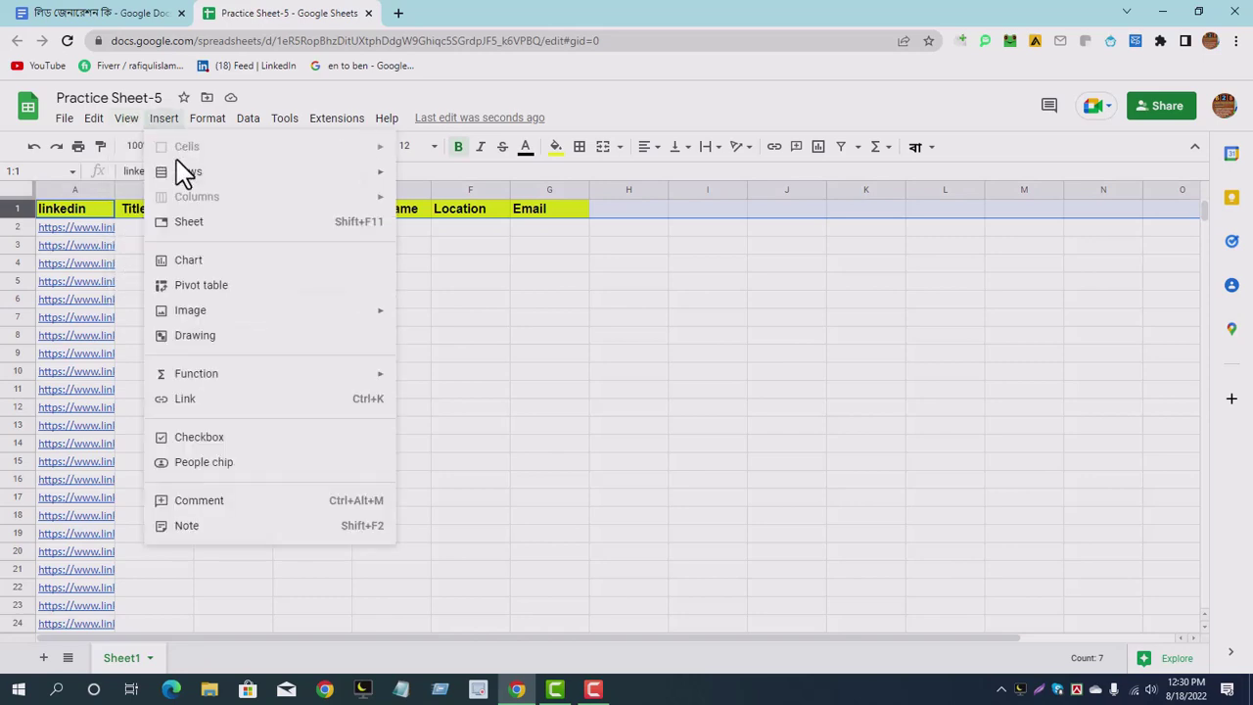
pyautogui.moveTo(163, 118)
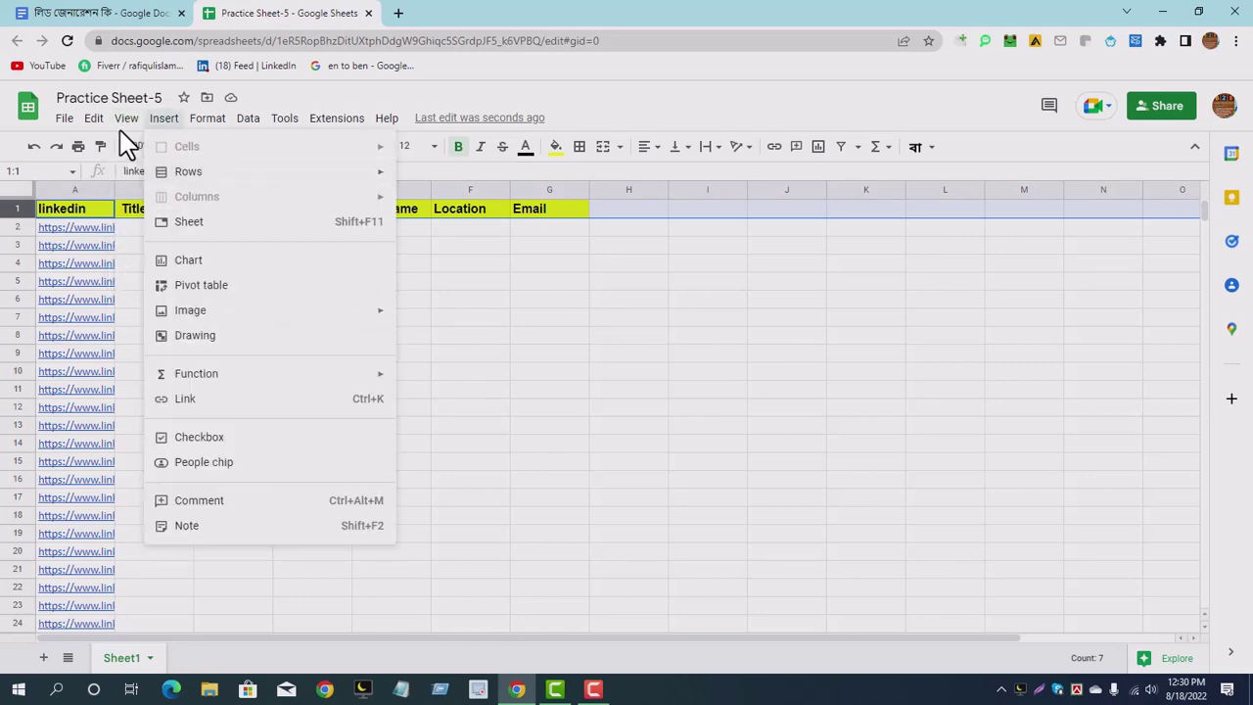
pyautogui.moveTo(154, 173)
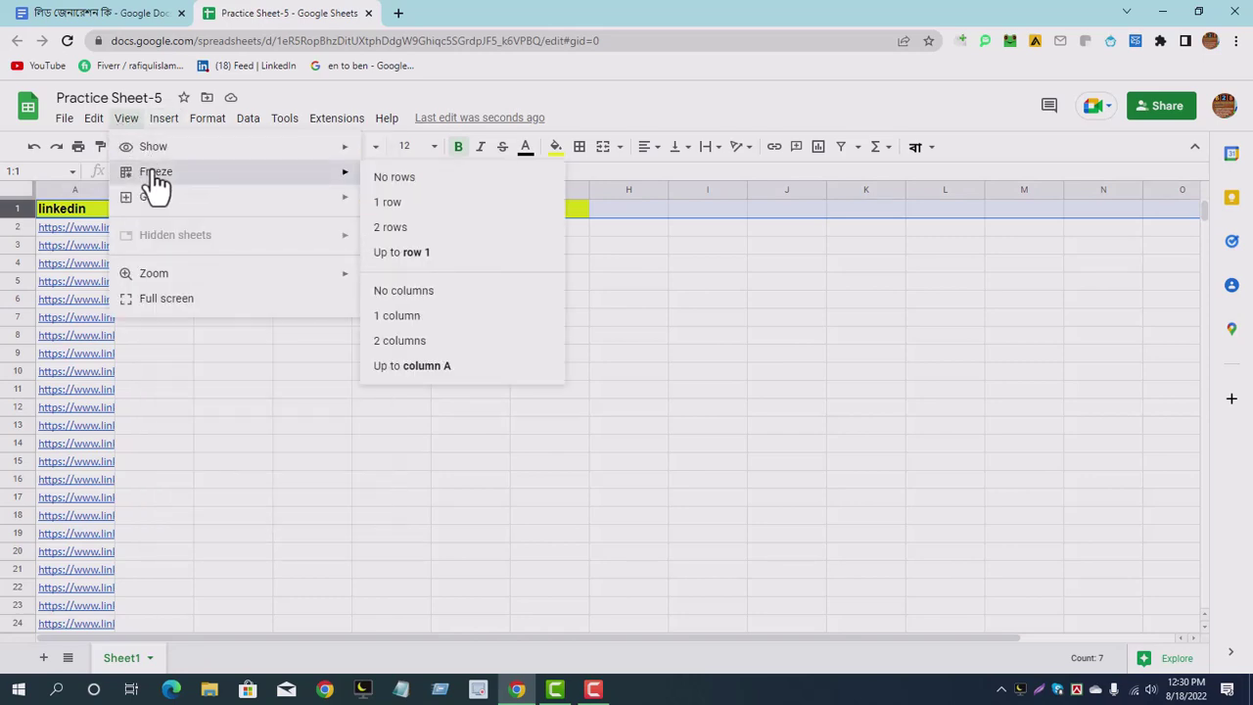
pyautogui.click(392, 203)
pyautogui.click(338, 318)
pyautogui.scroll(-5, 347, 323)
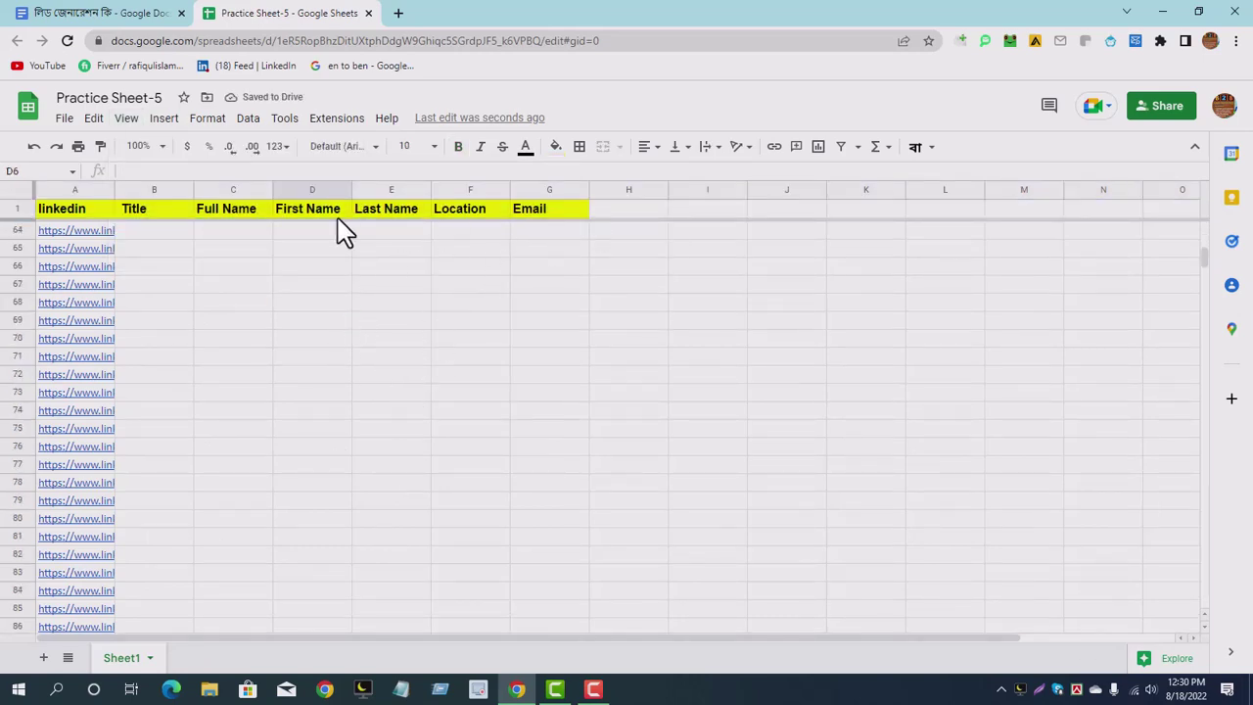
pyautogui.scroll(-6, 338, 431)
pyautogui.scroll(5, 333, 423)
pyautogui.click(331, 431)
pyautogui.keyDown('shift'); pyautogui.click(329, 431); pyautogui.keyUp('shift')
pyautogui.scroll(8, 325, 432)
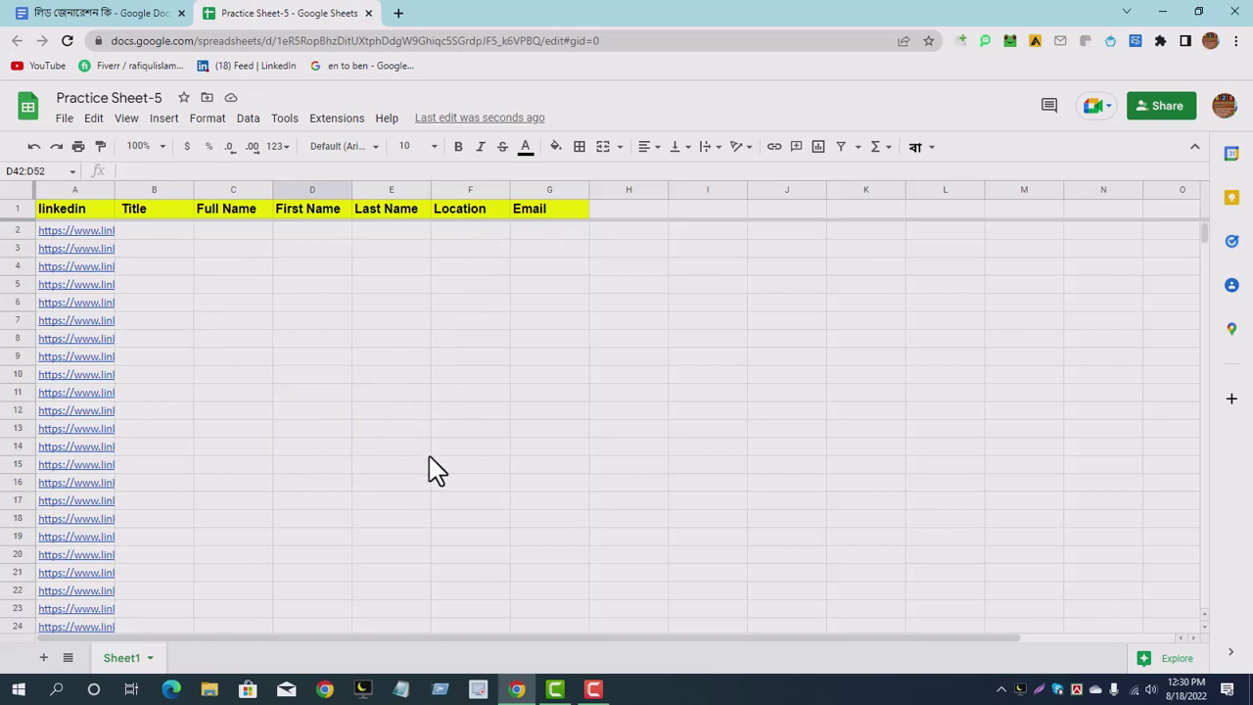
# - Open the LinkedIn profile linked in cell A2
pyautogui.click(344, 397)
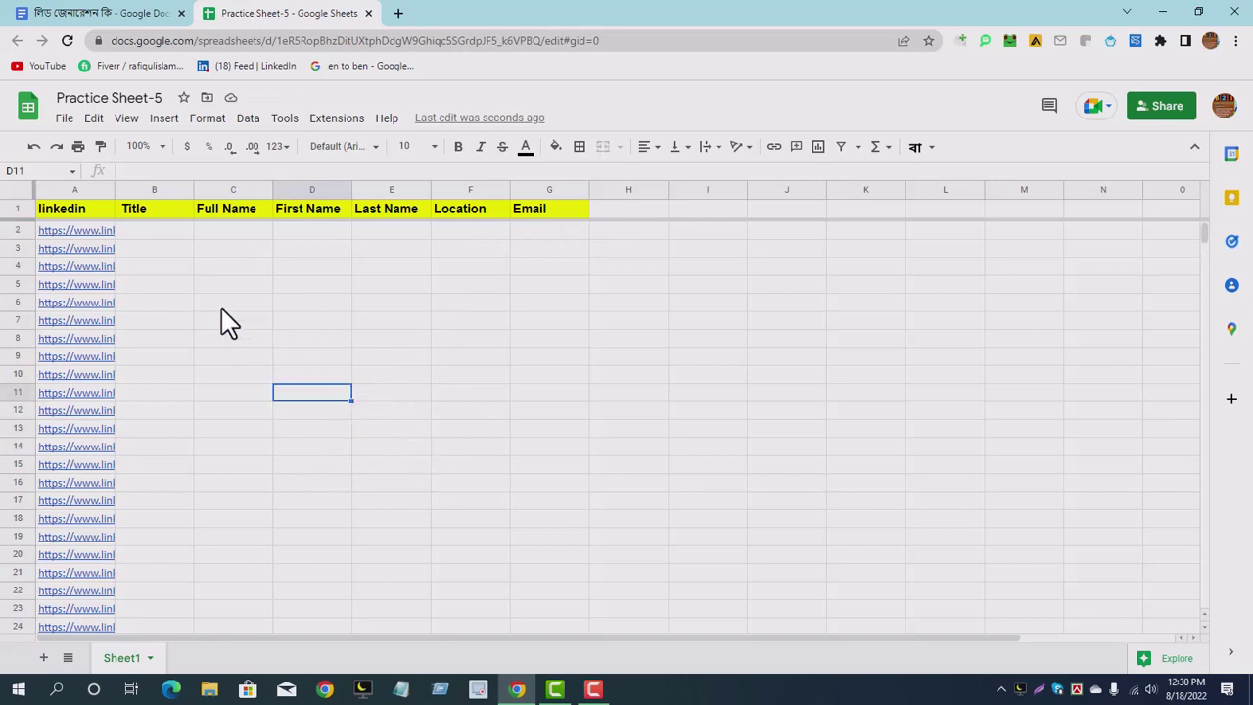
pyautogui.click(82, 233)
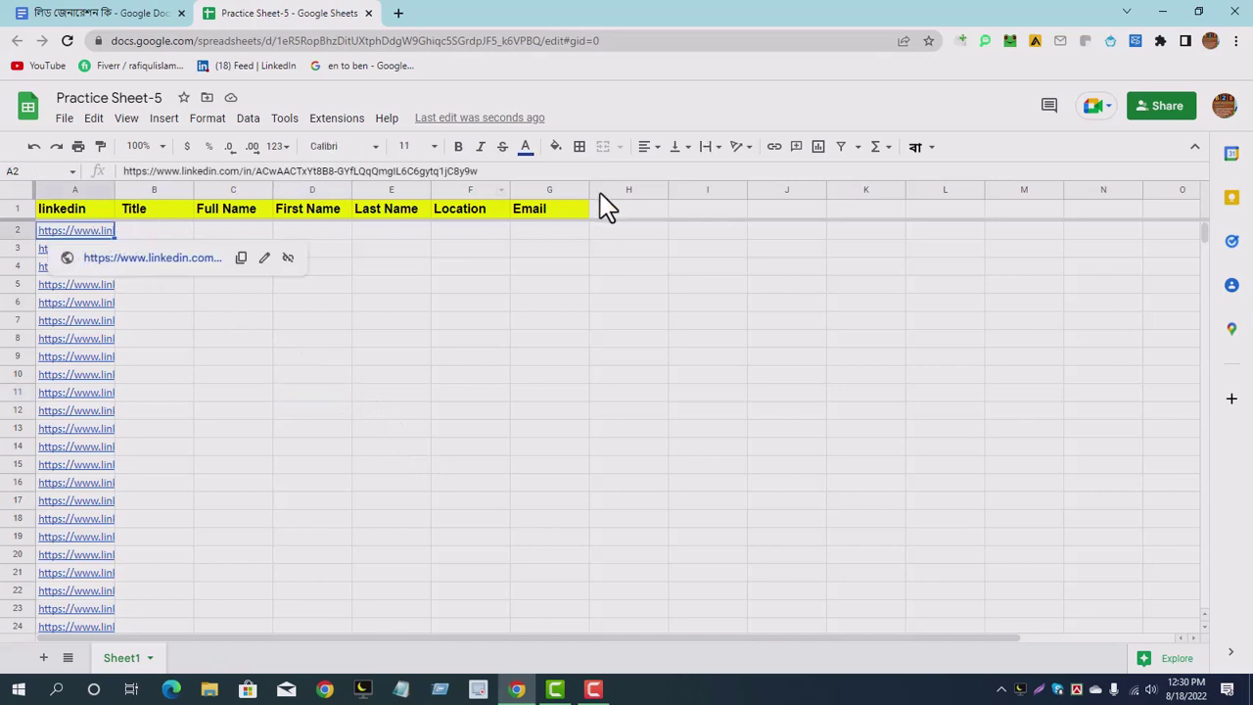
pyautogui.click(344, 374)
pyautogui.click(85, 233)
pyautogui.click(162, 259)
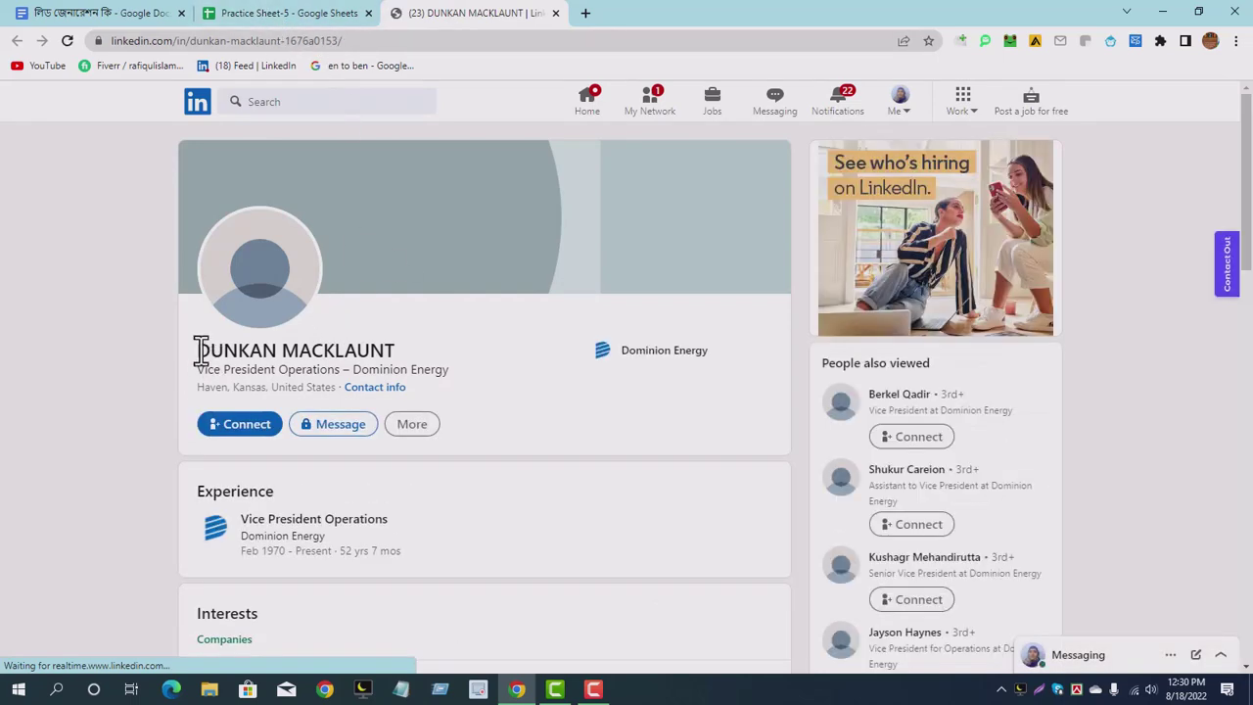
pyautogui.moveTo(197, 349); pyautogui.dragTo(380, 349)
pyautogui.rightClick(379, 350)
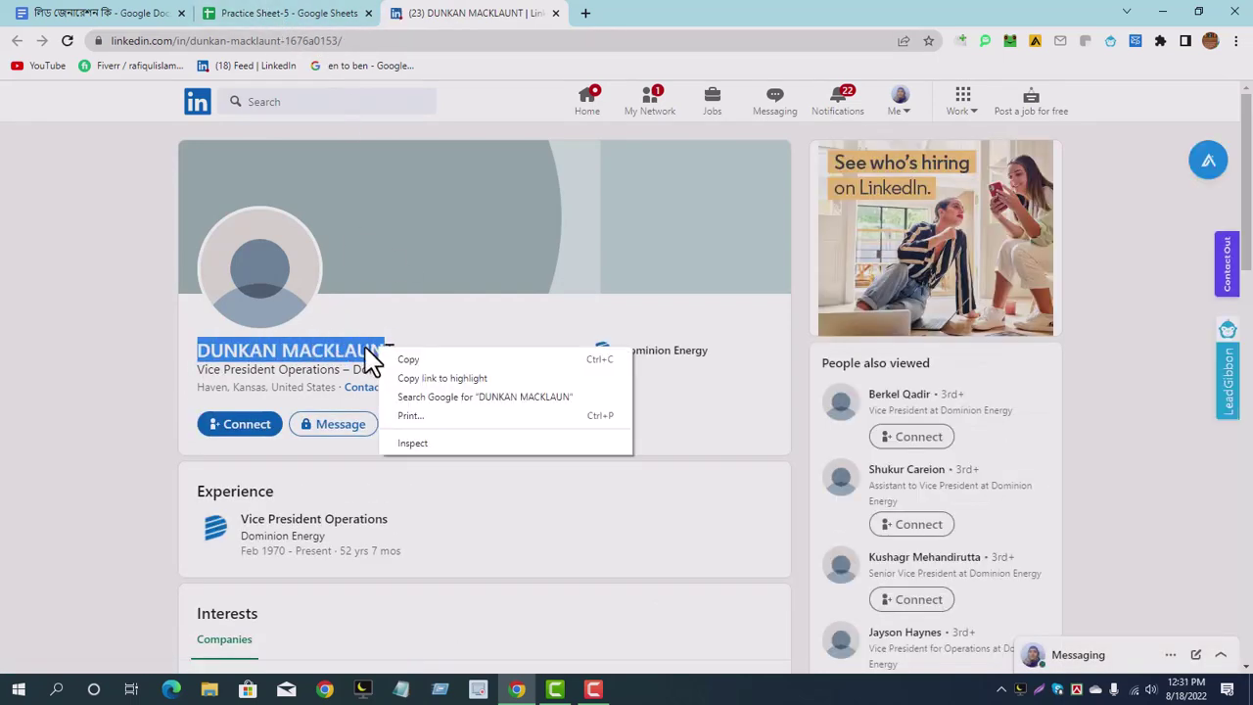
pyautogui.click(183, 354)
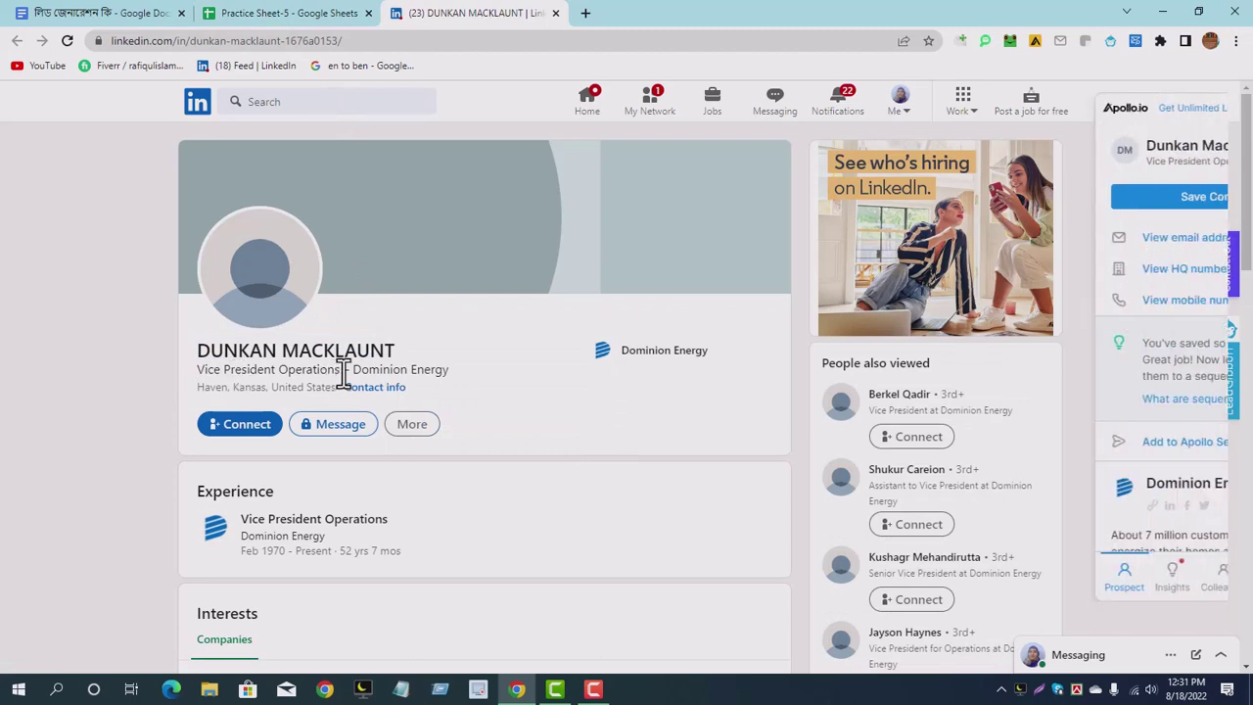
# - Copy the job title "Vice President Operations" from the LinkedIn profile into the Title cell B2 of Practice Sheet-5
pyautogui.moveTo(336, 372); pyautogui.dragTo(223, 372)
pyautogui.rightClick(201, 370)
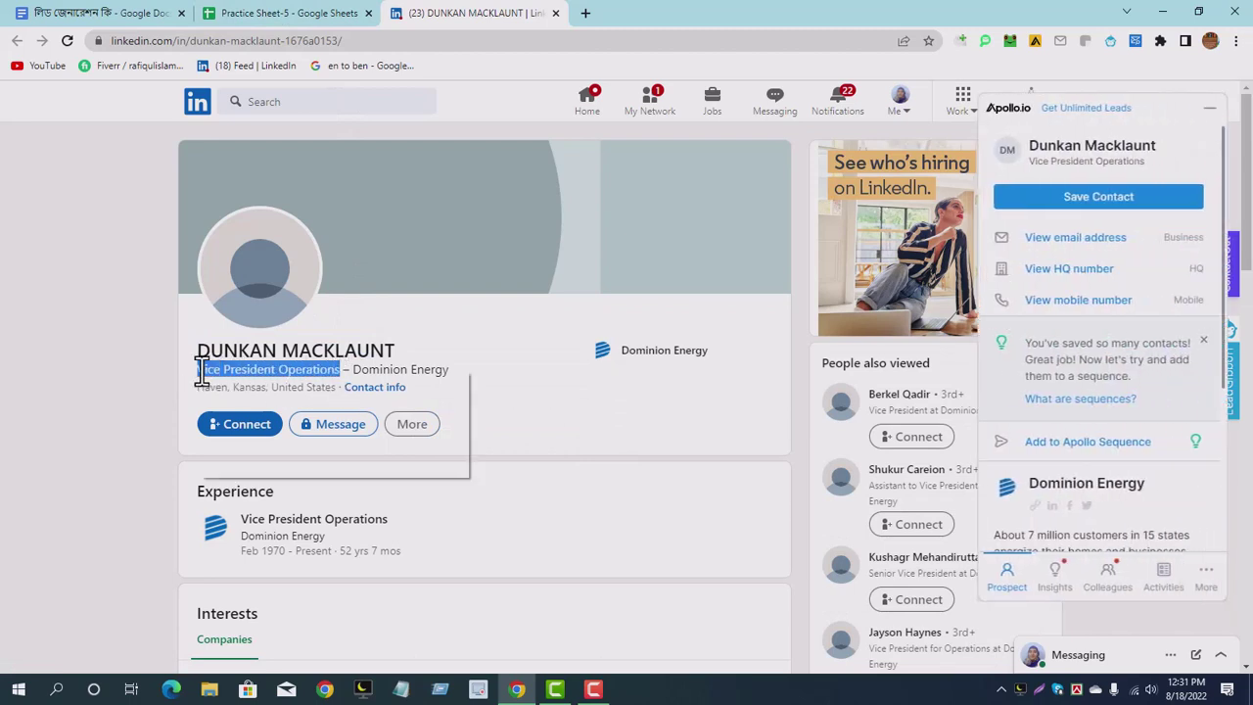
pyautogui.click(224, 383)
pyautogui.click(257, 14)
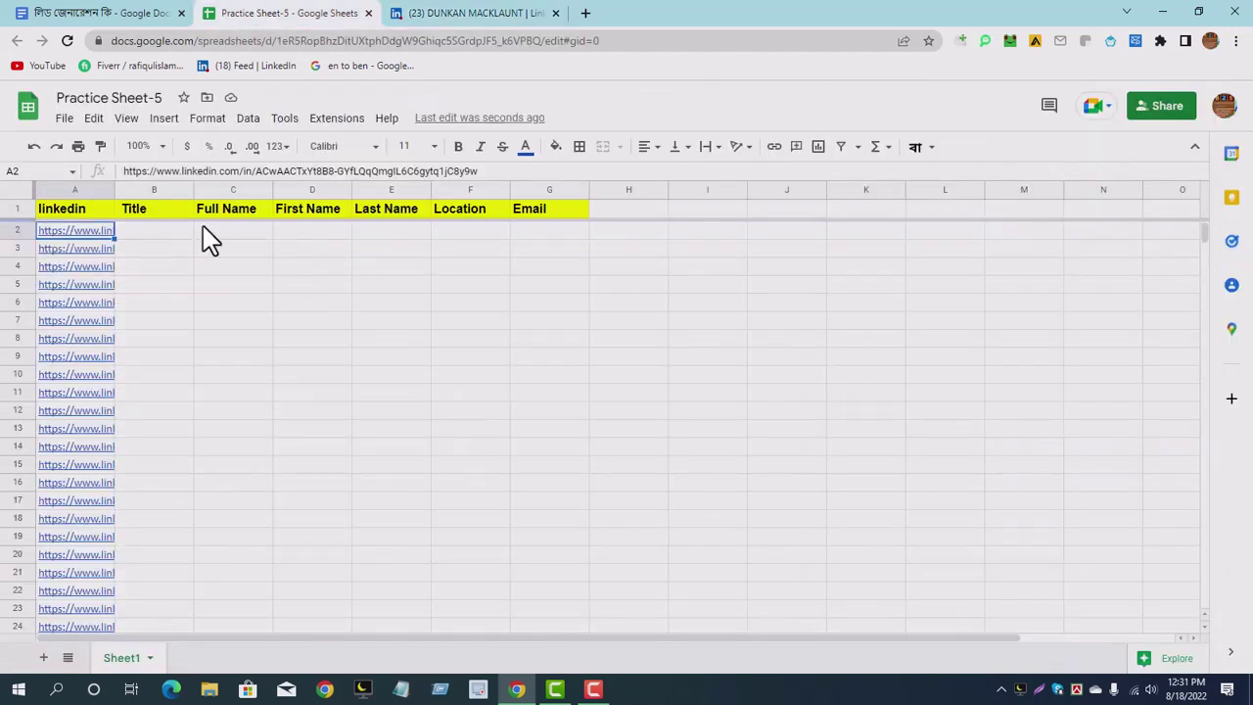
pyautogui.click(168, 233)
pyautogui.rightClick(168, 233)
pyautogui.click(147, 235)
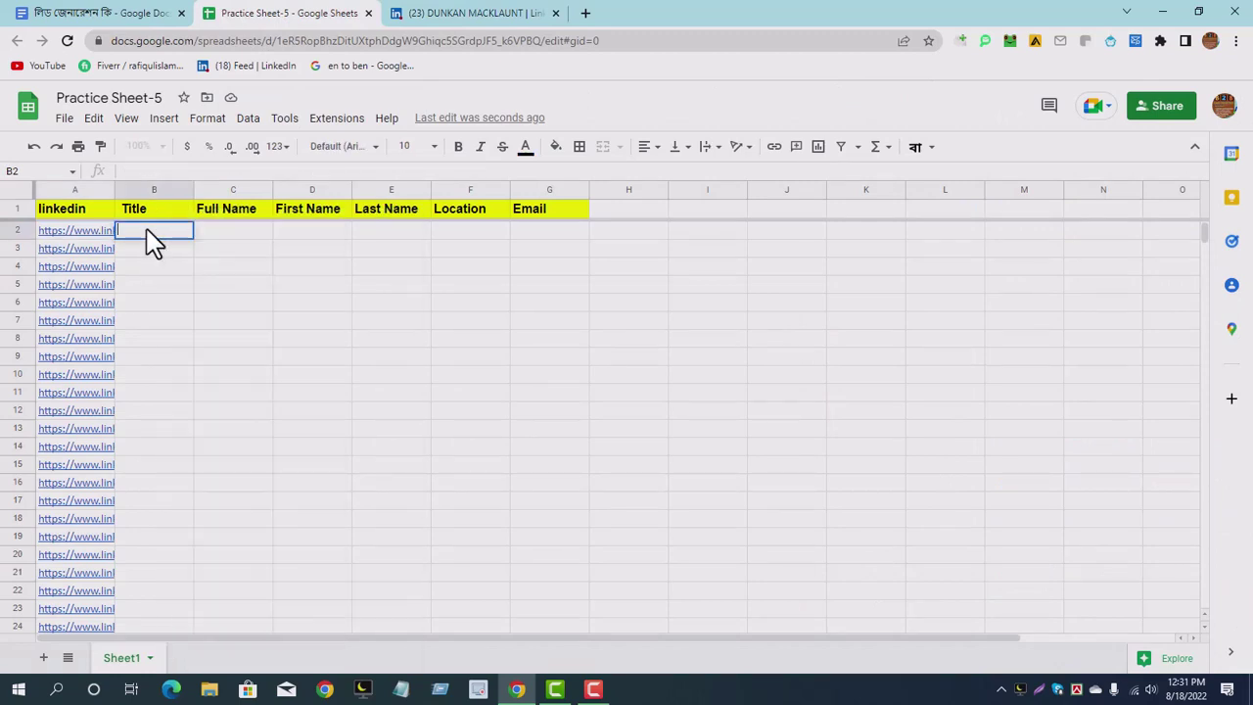
pyautogui.rightClick(147, 235)
pyautogui.click(207, 354)
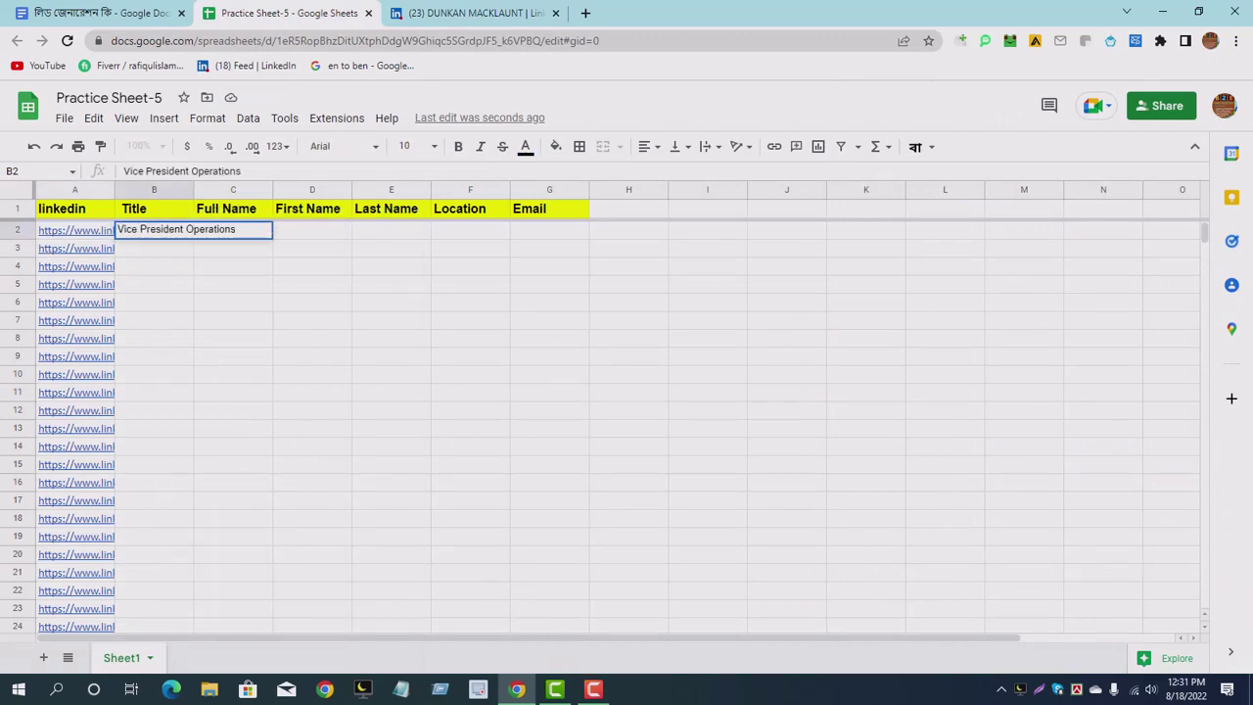
pyautogui.click(593, 690)
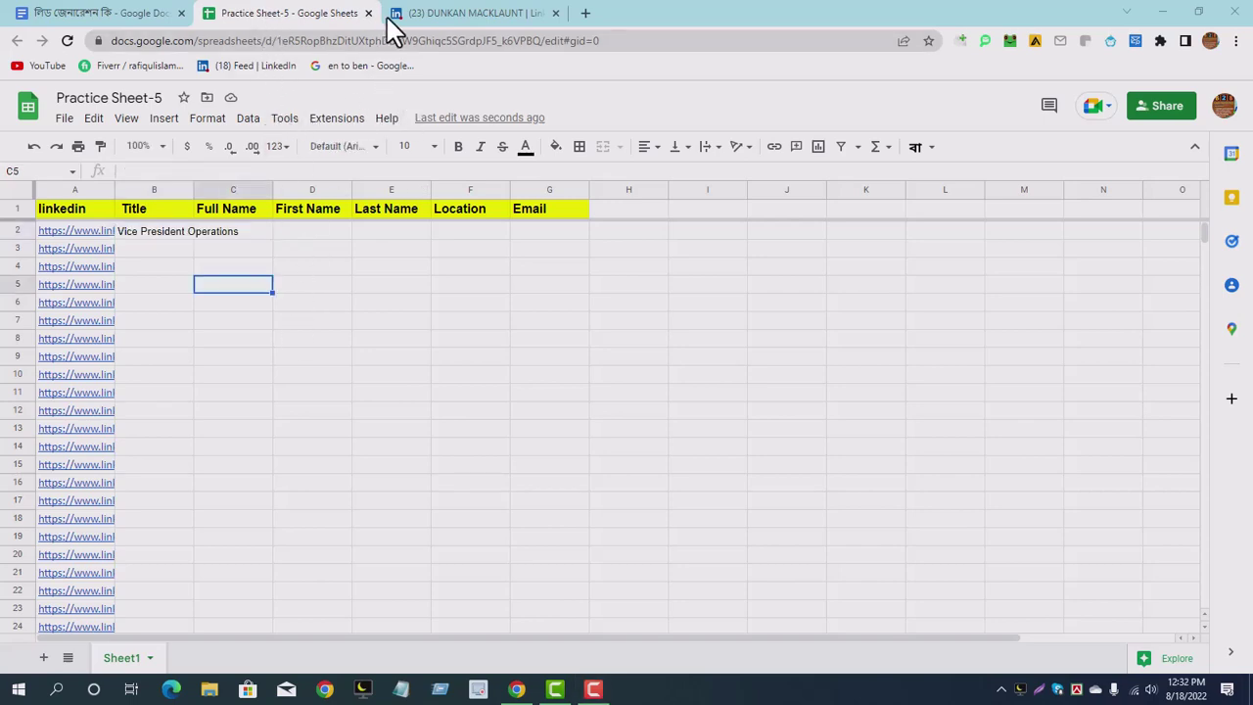
# - Copy the person's full name from the LinkedIn profile into the Full Name cell C2 of Practice Sheet-5
pyautogui.click(436, 16)
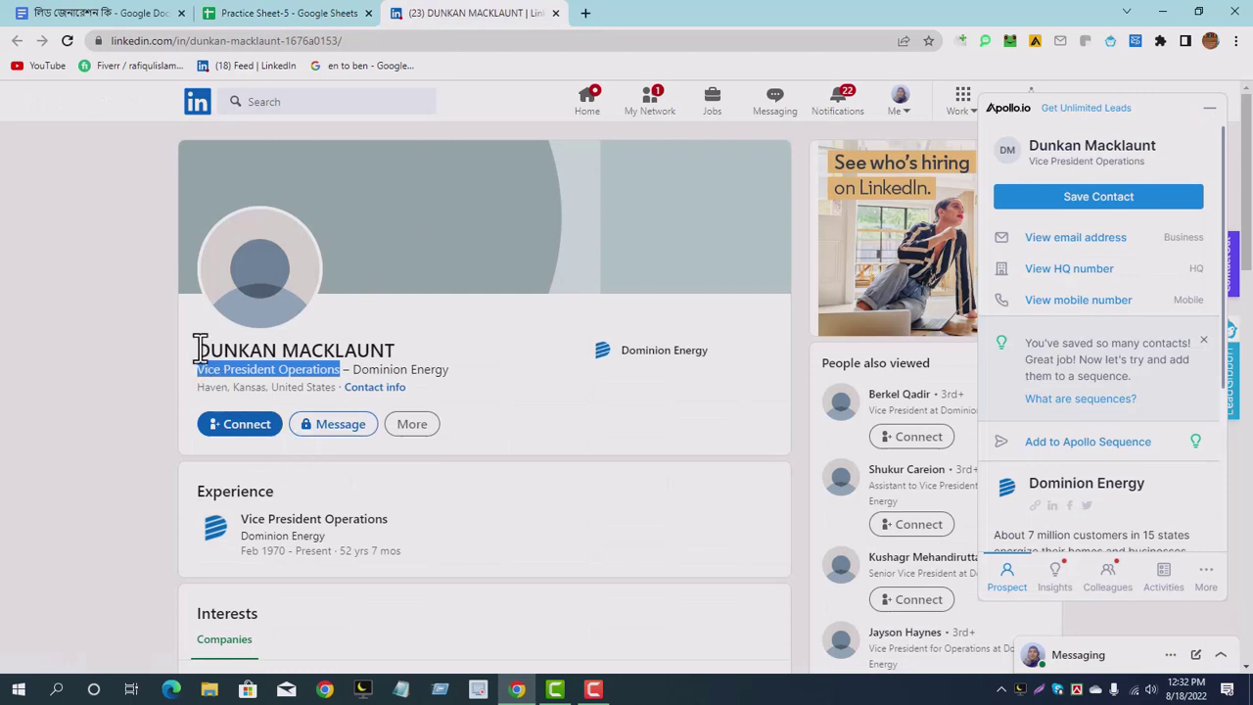
pyautogui.moveTo(199, 350); pyautogui.dragTo(402, 360)
pyautogui.rightClick(385, 351)
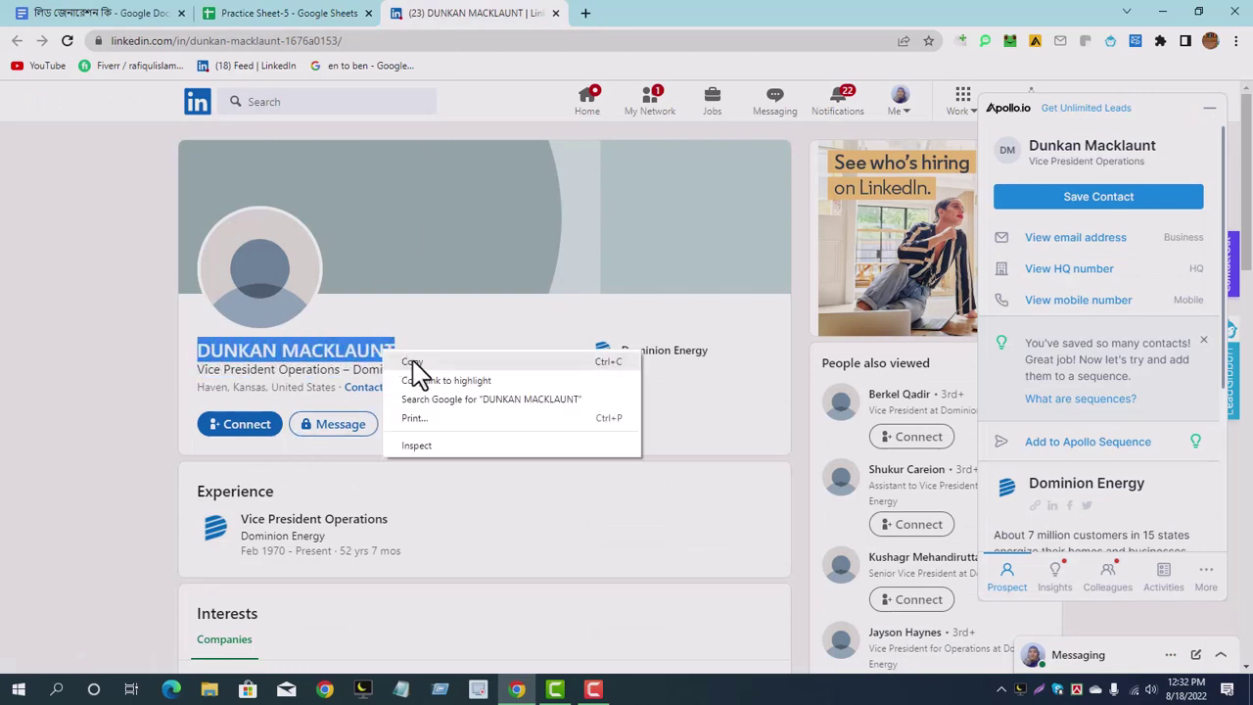
pyautogui.click(421, 362)
pyautogui.click(282, 16)
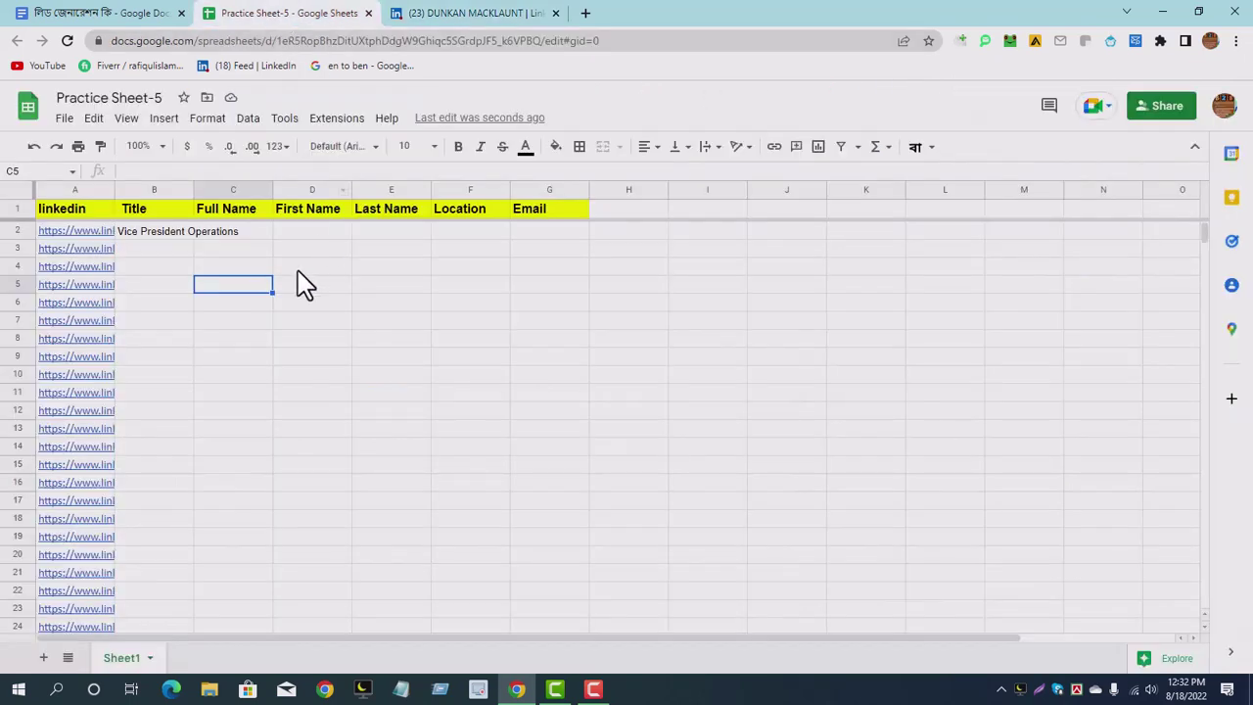
pyautogui.doubleClick(250, 231)
pyautogui.rightClick(240, 231)
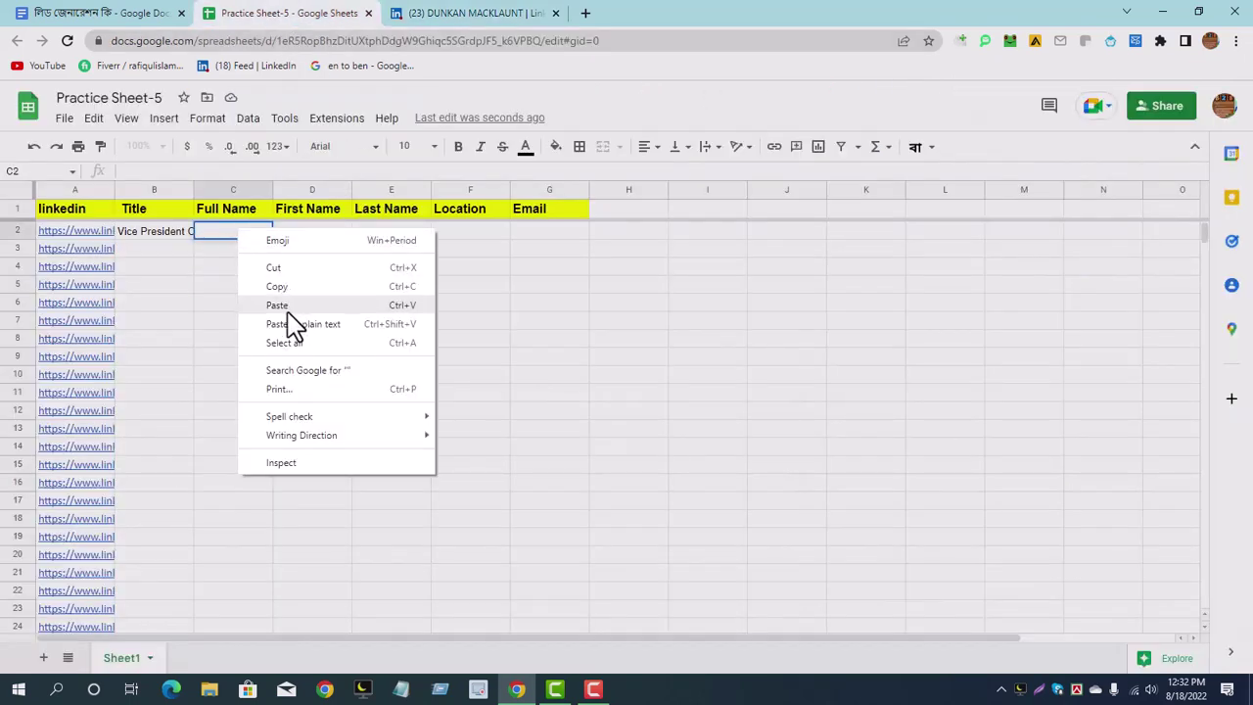
pyautogui.click(284, 305)
pyautogui.click(278, 304)
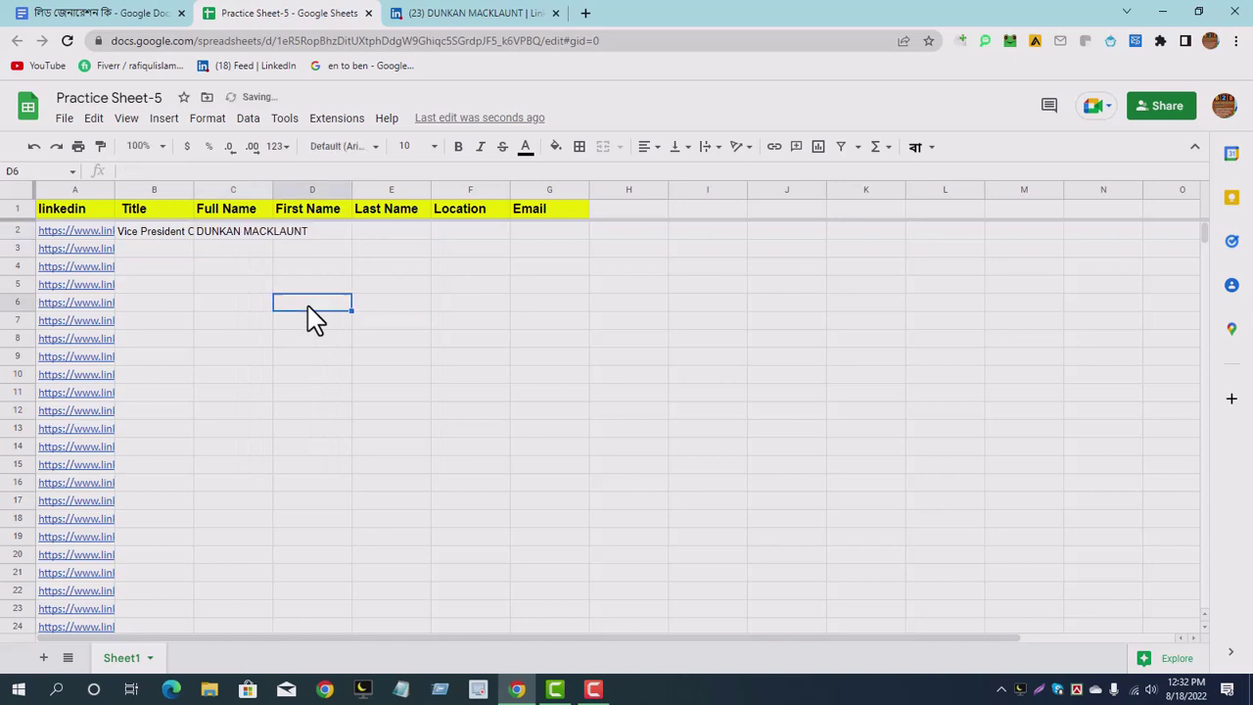
# - Copy the full name from cell C2 into the First Name cell D2
pyautogui.click(238, 233)
pyautogui.tripleClick(239, 230)
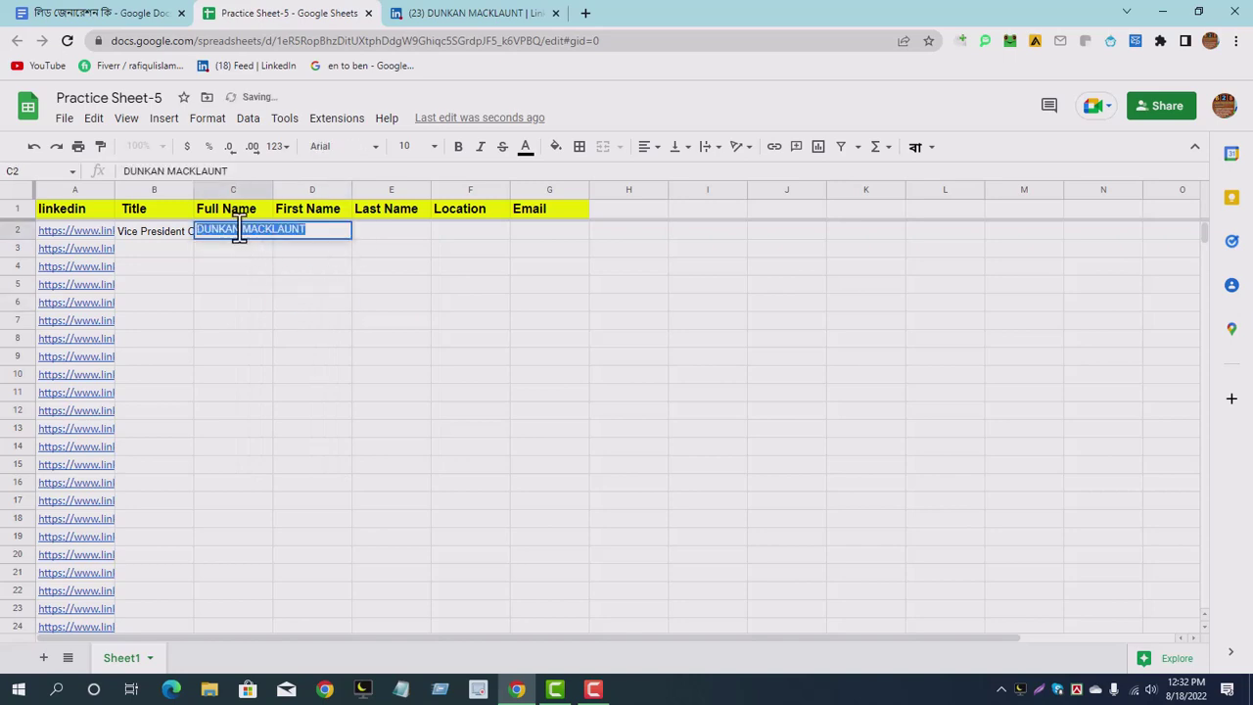
pyautogui.rightClick(239, 229)
pyautogui.click(290, 287)
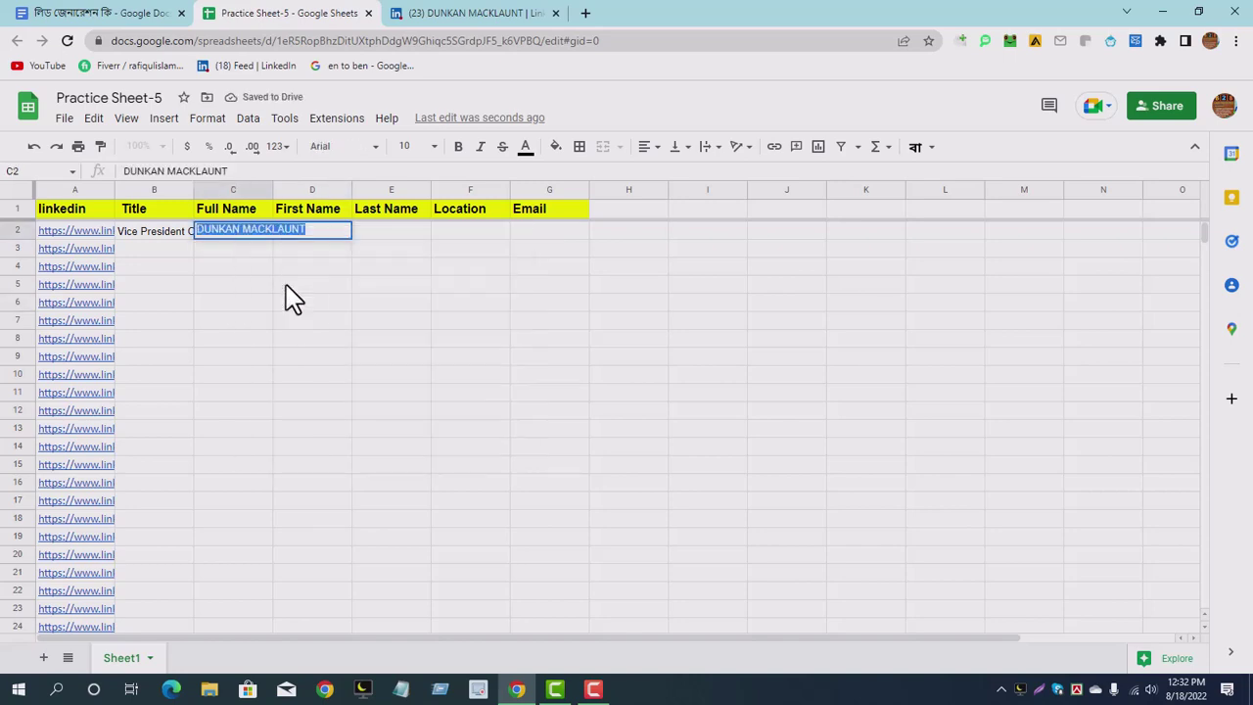
pyautogui.click(323, 265)
pyautogui.click(324, 233)
pyautogui.rightClick(325, 235)
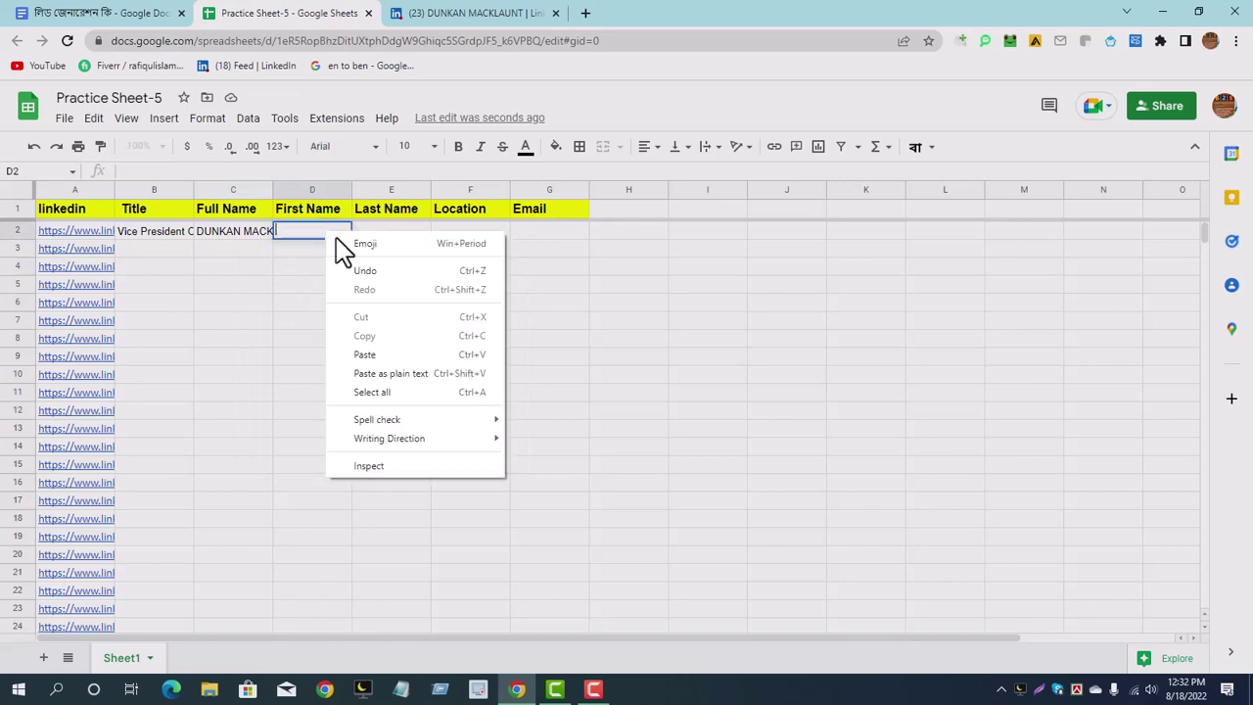
pyautogui.click(363, 355)
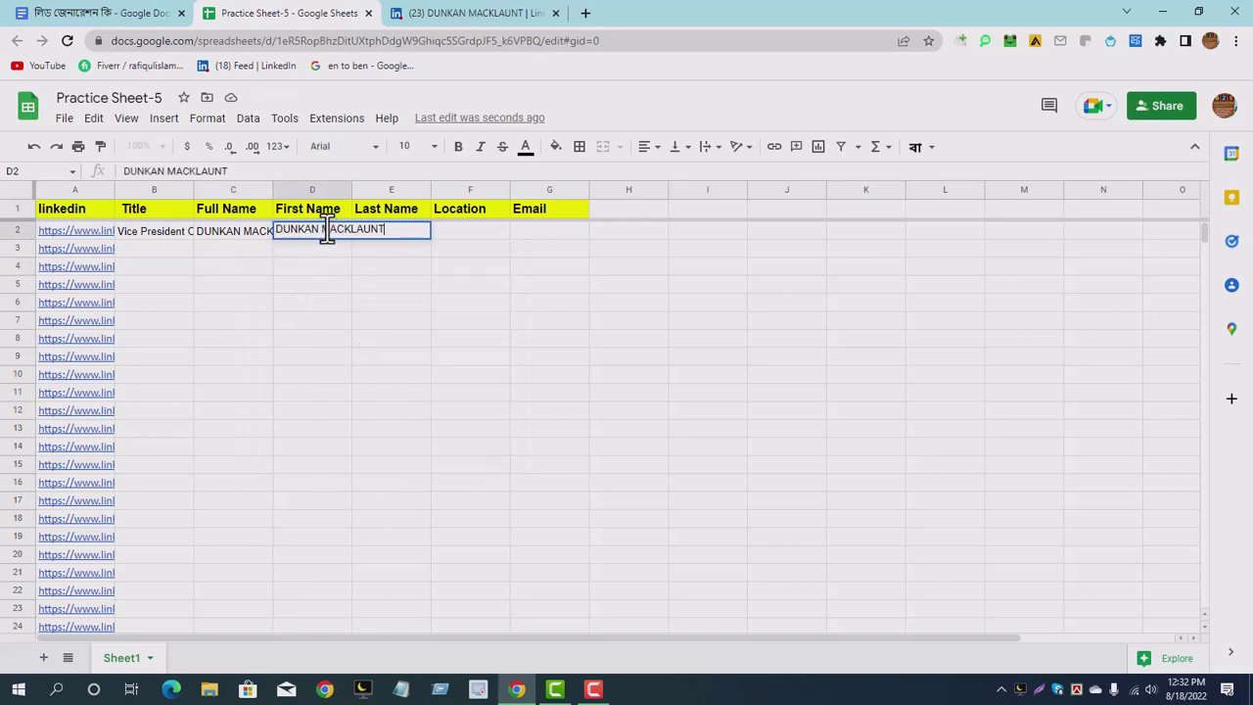
# - Cut the surname out of cell D2 and paste it into the Last Name cell E2
pyautogui.moveTo(351, 238); pyautogui.dragTo(386, 245)
pyautogui.rightClick(372, 227)
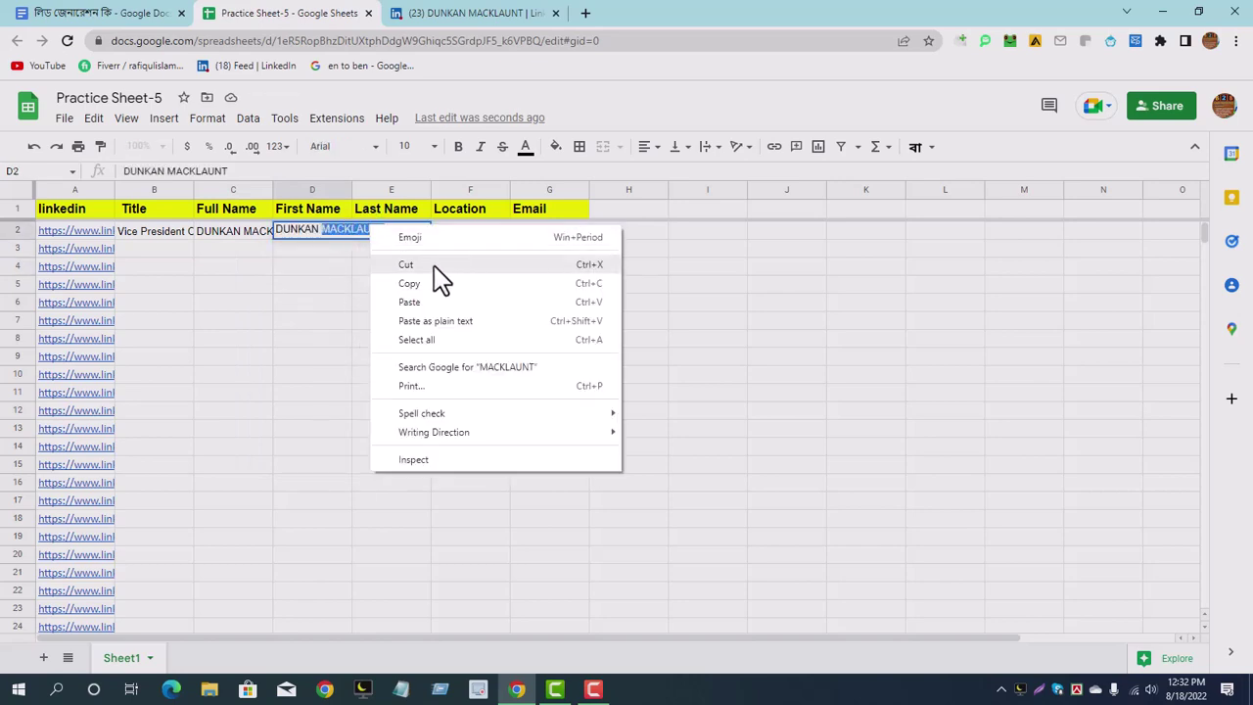
pyautogui.click(436, 268)
pyautogui.click(368, 286)
pyautogui.click(395, 239)
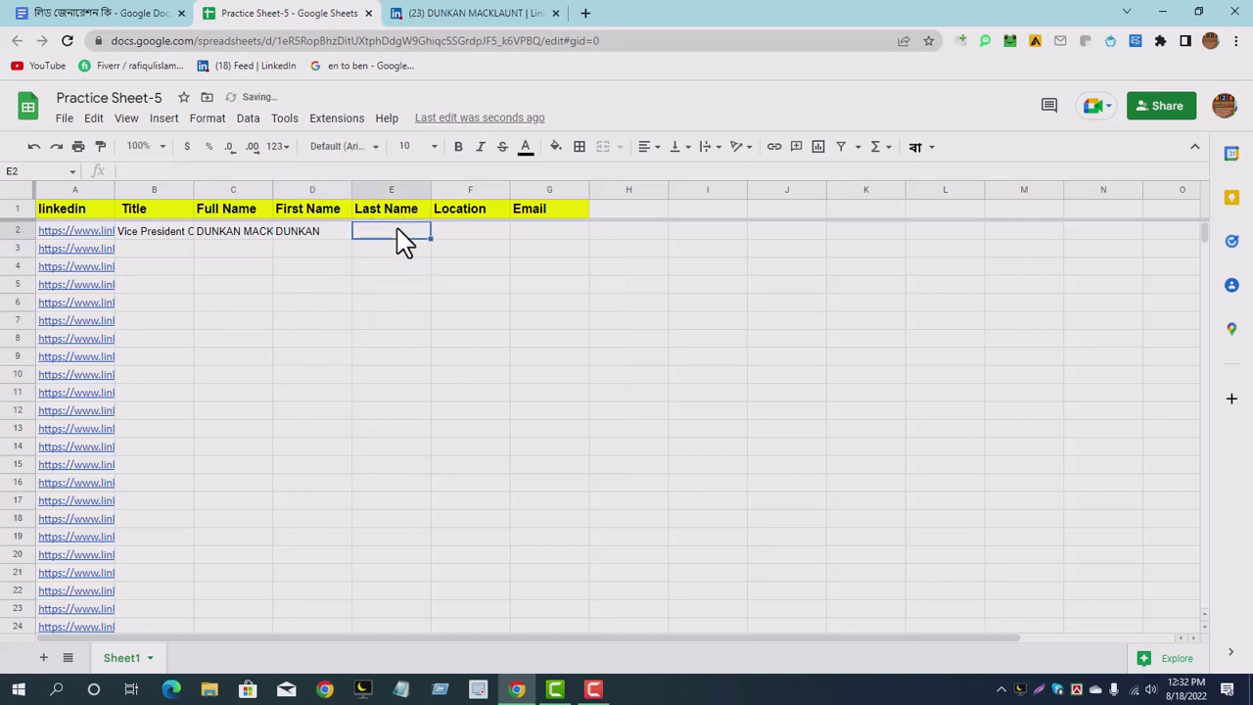
pyautogui.rightClick(399, 235)
pyautogui.click(436, 370)
pyautogui.click(426, 358)
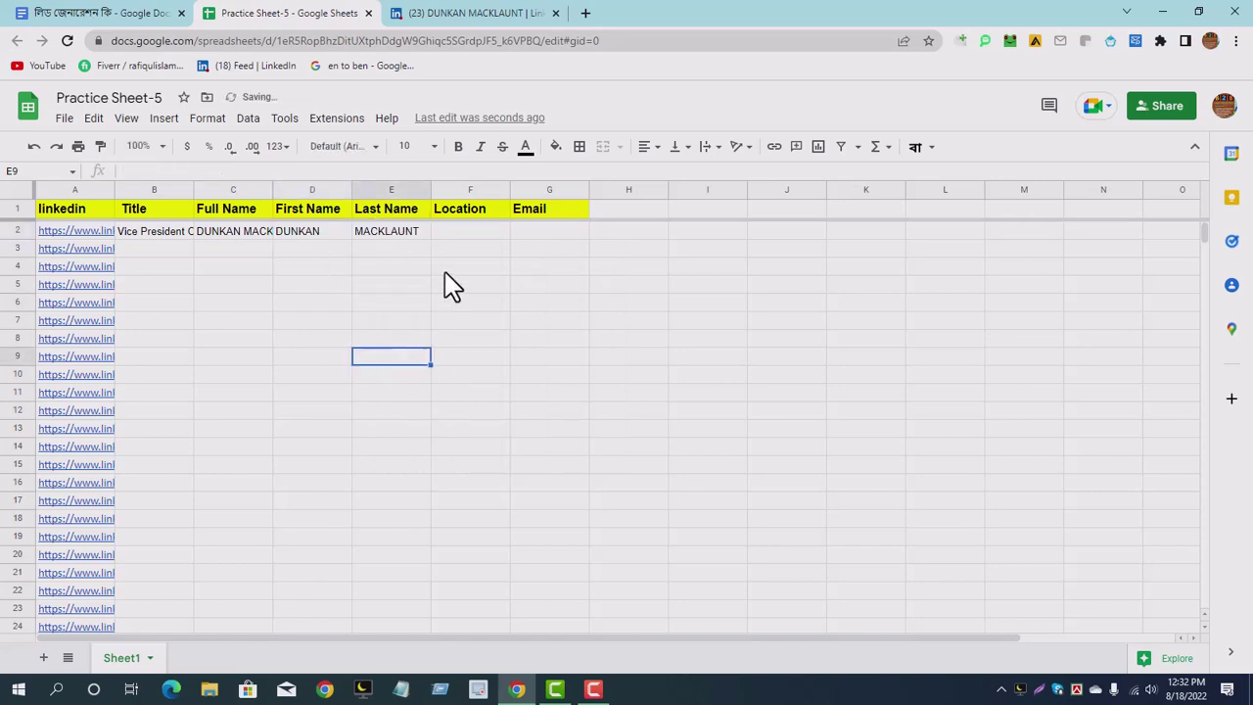
# - Copy the location "Haven, Kansas, United States" from the LinkedIn profile into the Location cell F2 of Practice Sheet-5
pyautogui.doubleClick(470, 238)
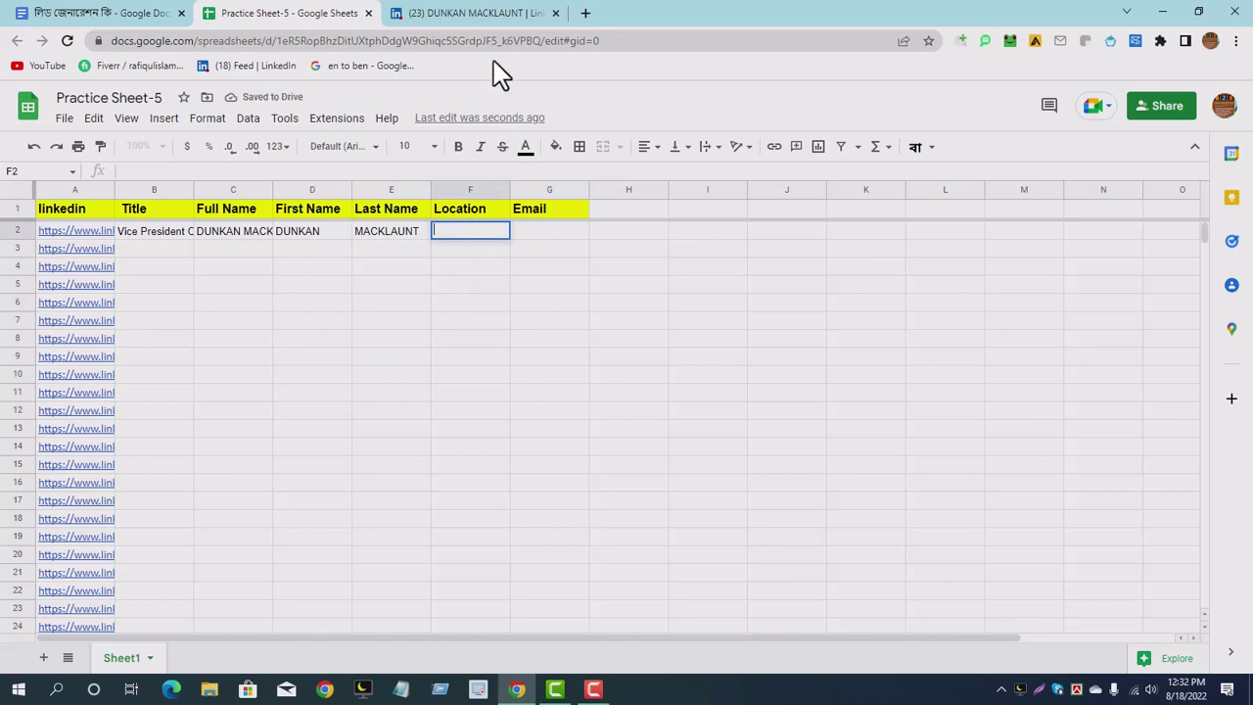
pyautogui.click(450, 19)
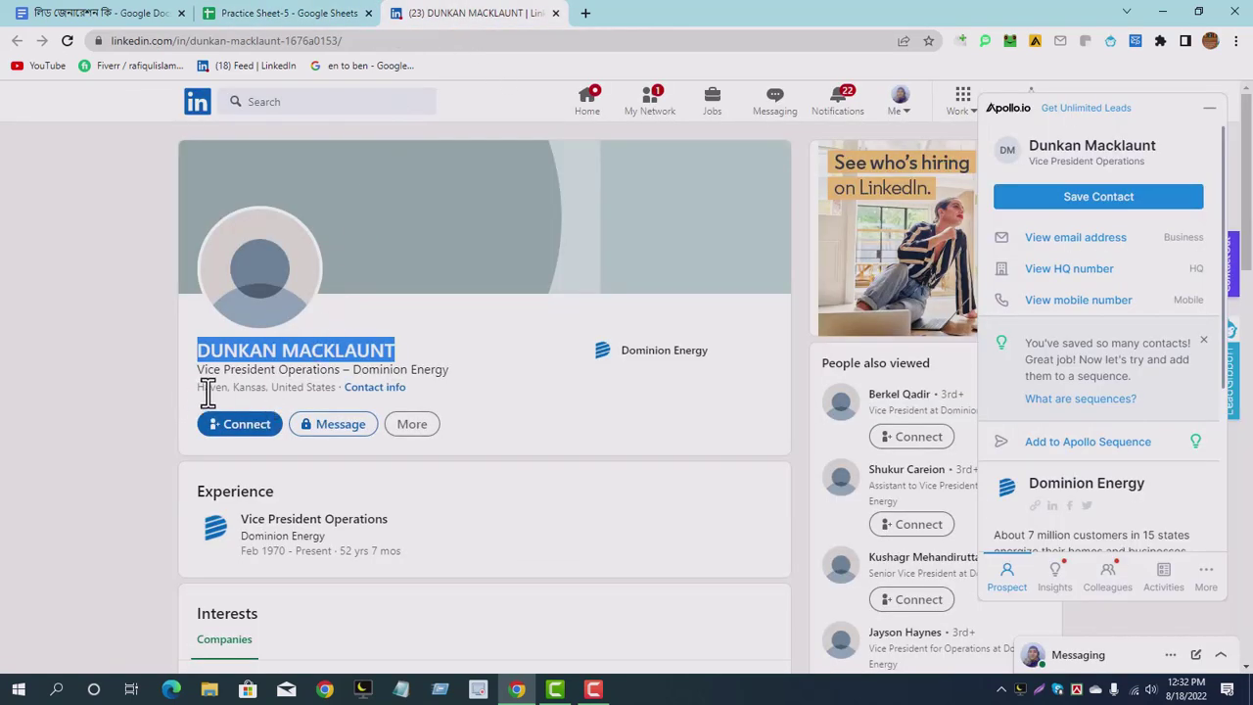
pyautogui.moveTo(199, 390); pyautogui.dragTo(333, 390)
pyautogui.rightClick(315, 389)
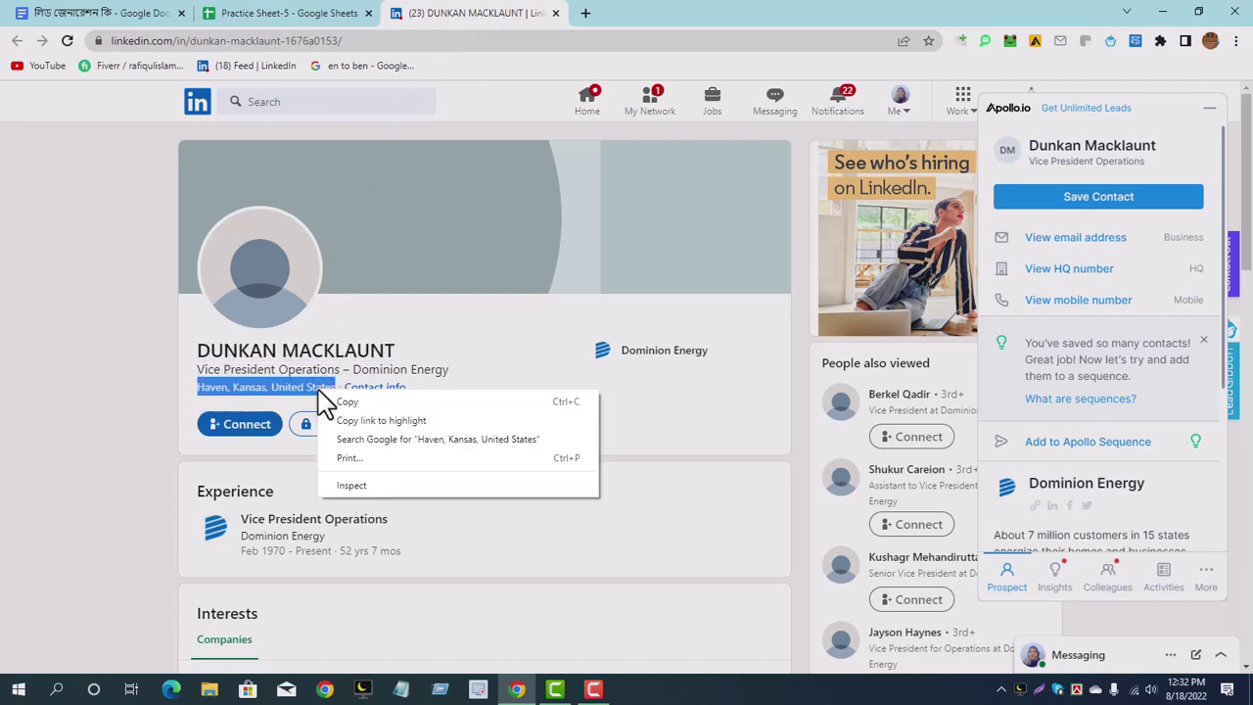
pyautogui.click(333, 402)
pyautogui.click(333, 14)
pyautogui.doubleClick(470, 233)
pyautogui.rightClick(470, 233)
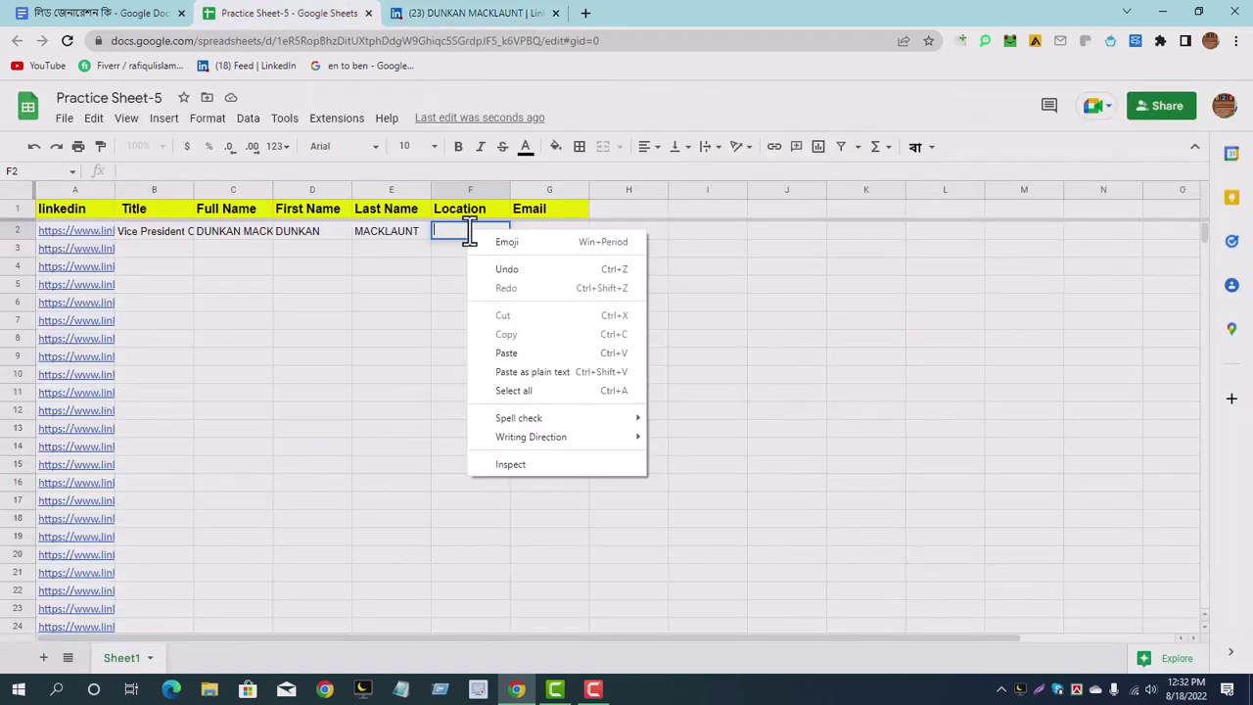
pyautogui.click(506, 352)
pyautogui.click(501, 361)
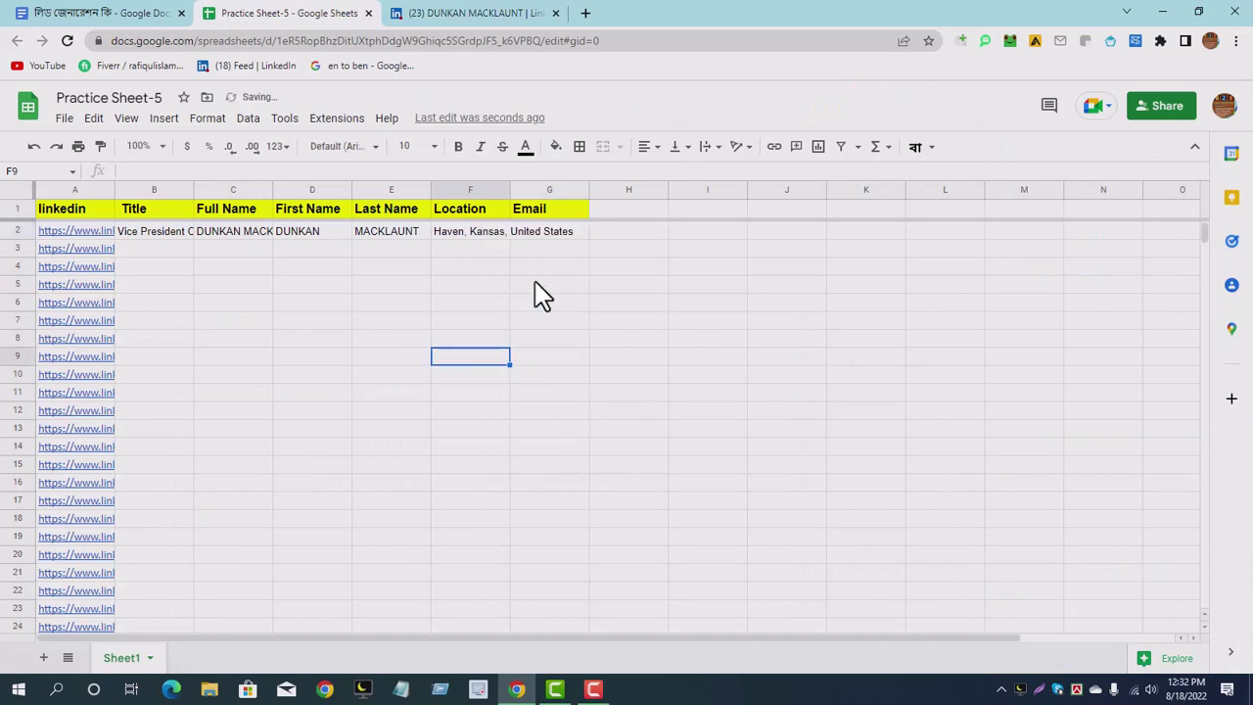
# - Select the Email cell G2 and request the person's business email address through Apollo.io on the LinkedIn profile
pyautogui.click(567, 231)
pyautogui.click(470, 13)
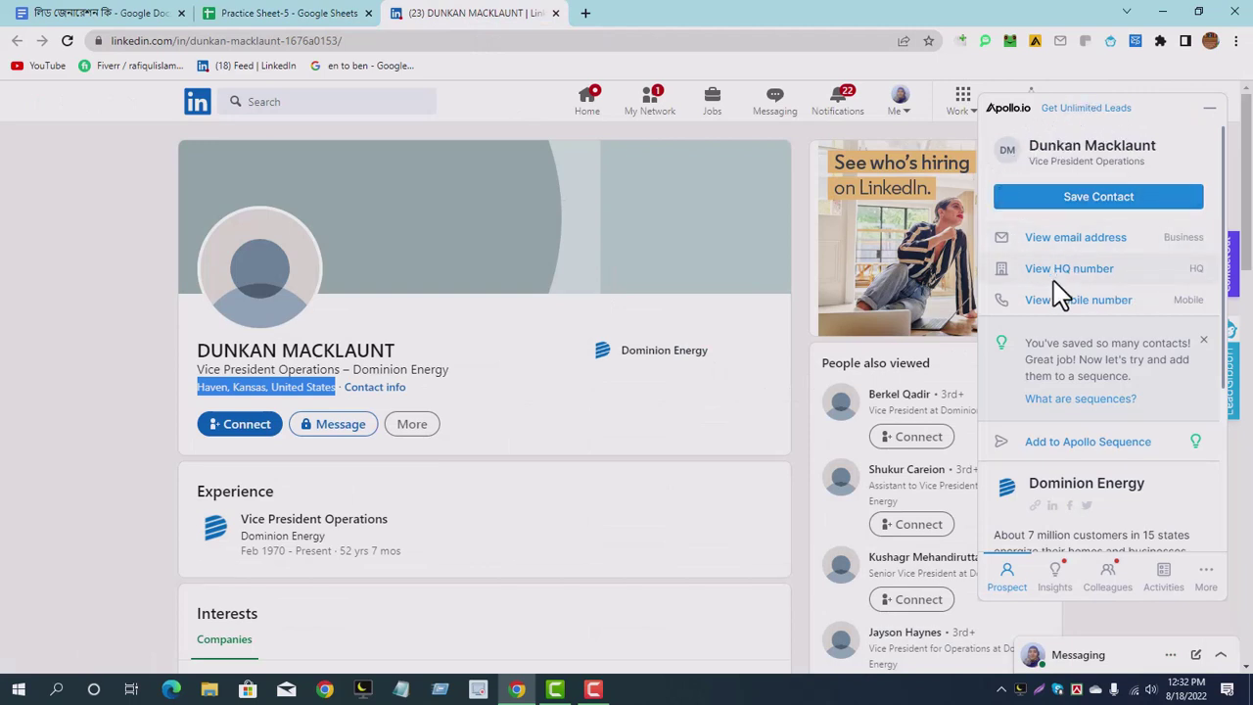
pyautogui.click(1087, 239)
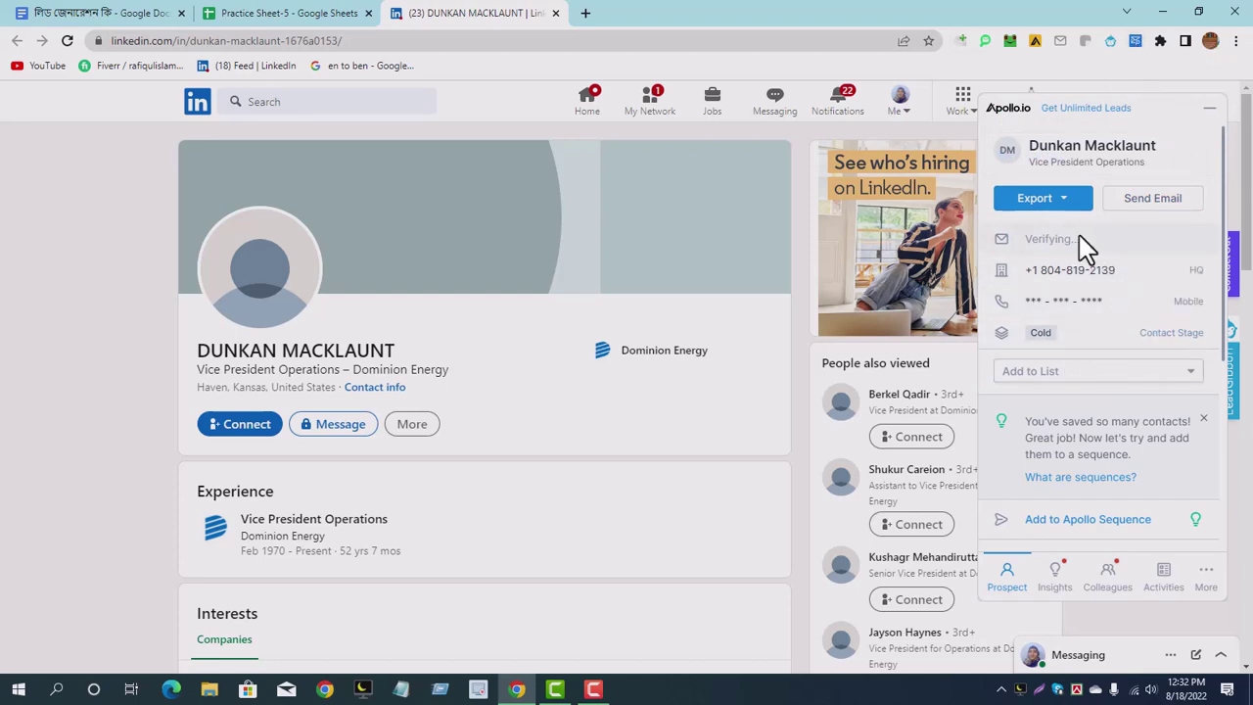
# - Open the Skrapp web app from the Email Finder extension's sign-up option and log out of its current account
pyautogui.click(1136, 42)
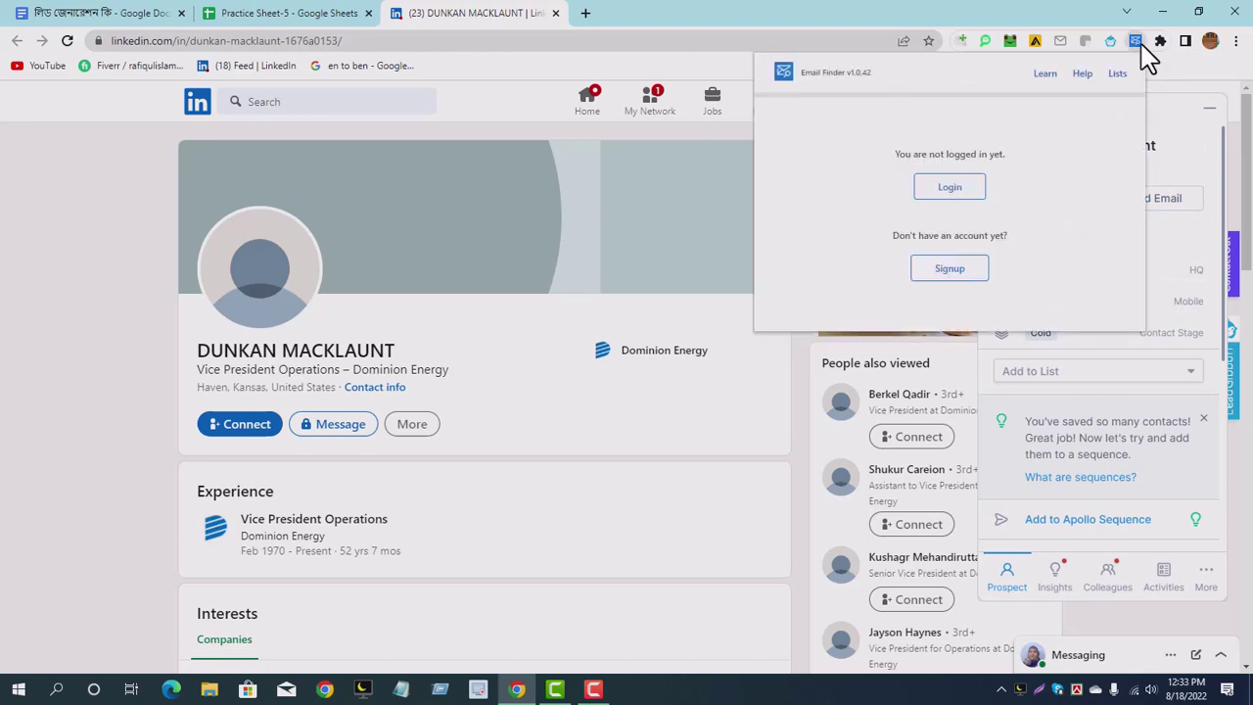
pyautogui.click(950, 270)
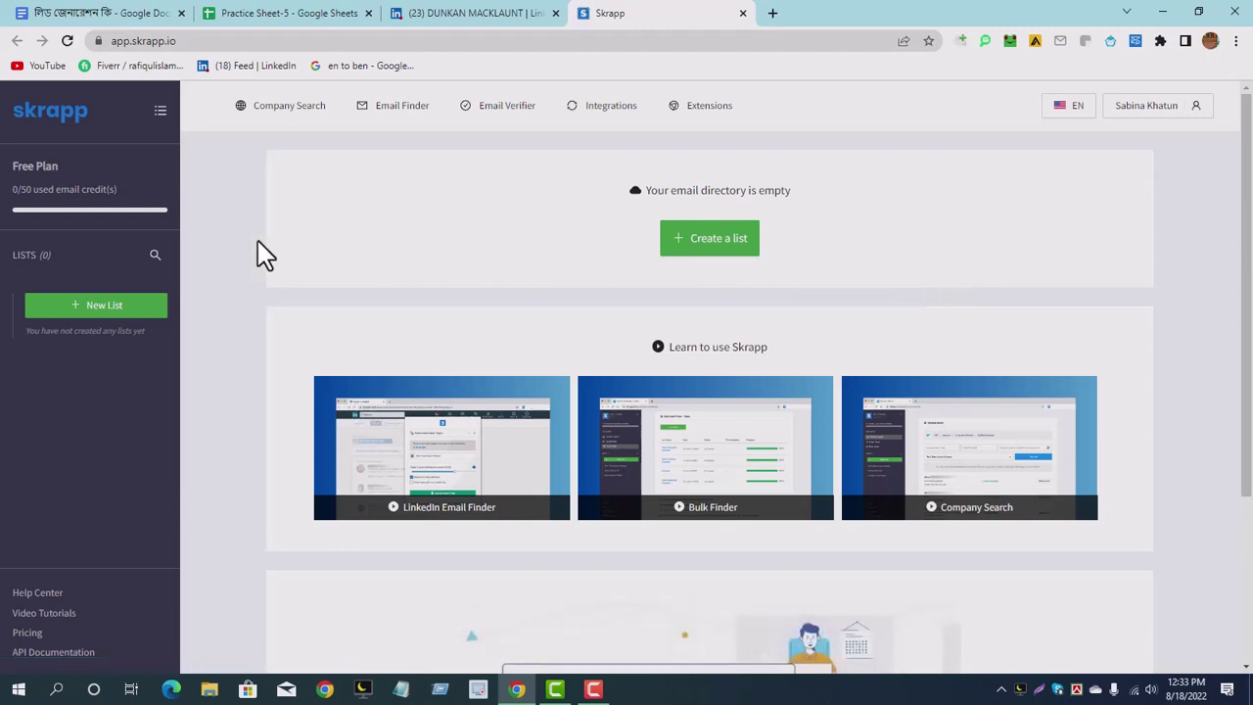
pyautogui.click(1168, 110)
pyautogui.click(1119, 284)
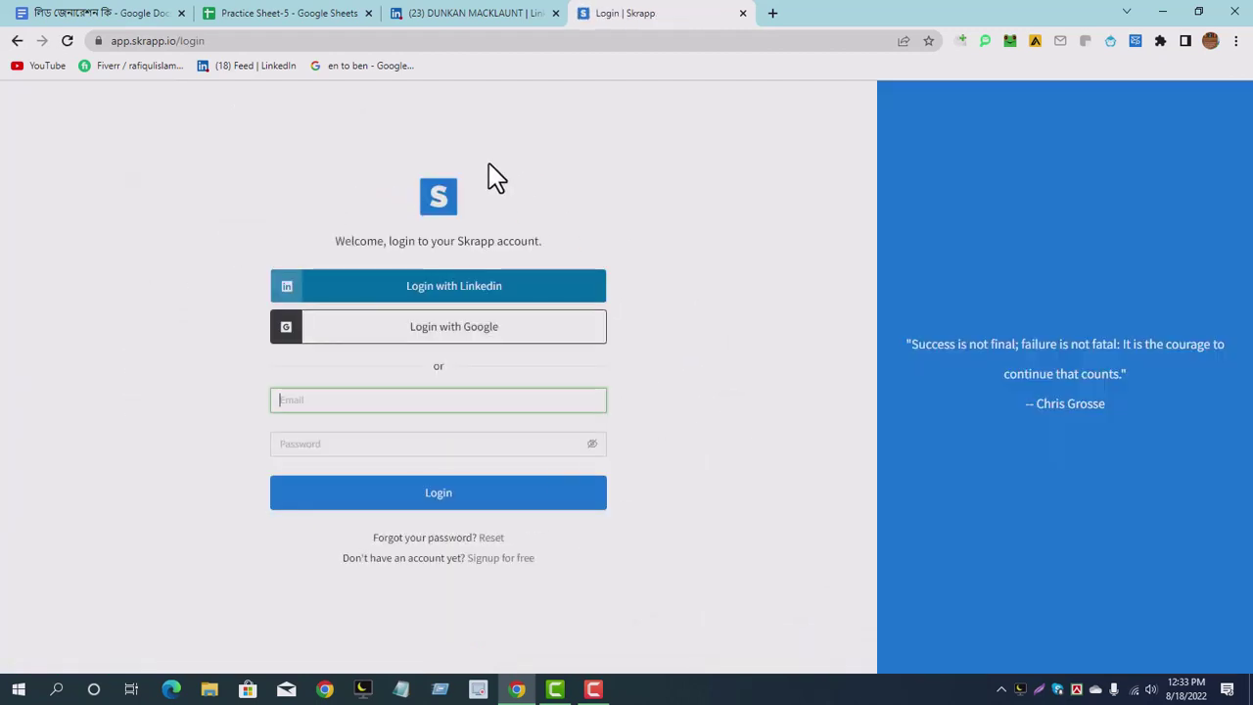
# - Go through the name, email and password fields of Skrapp's free sign-up form, and sign up with a Google account instead
pyautogui.click(491, 565)
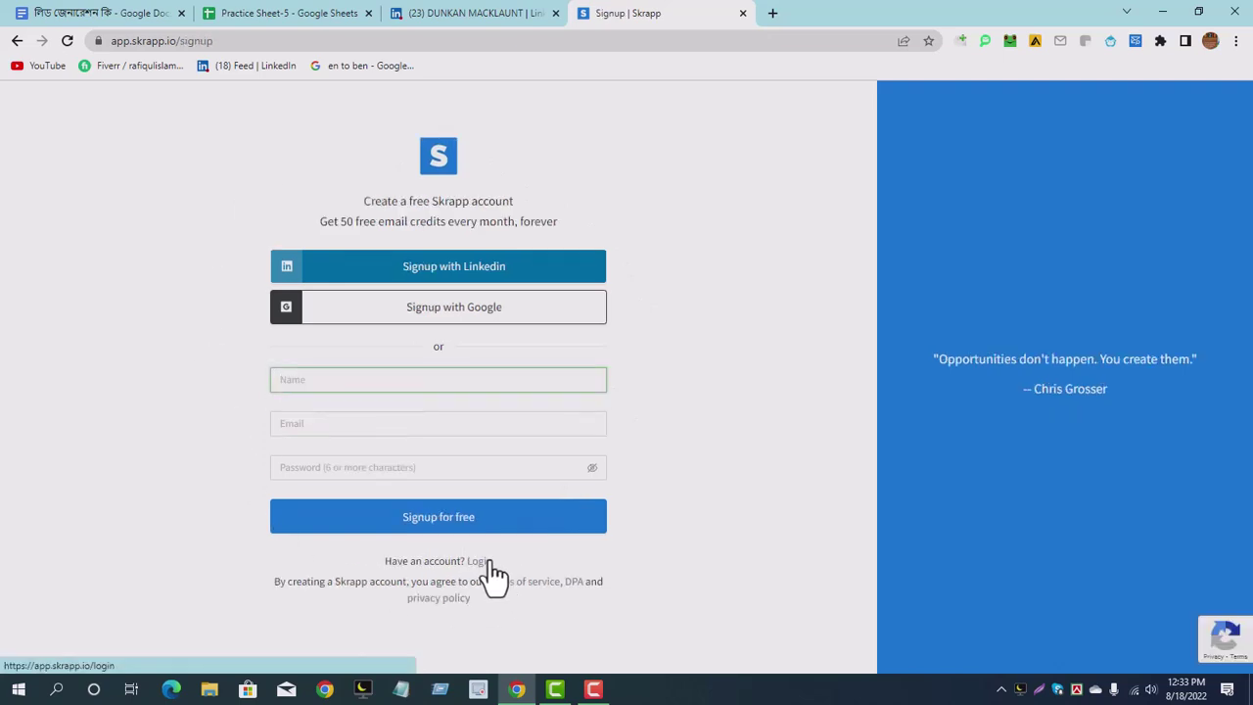
pyautogui.click(330, 415)
pyautogui.click(324, 470)
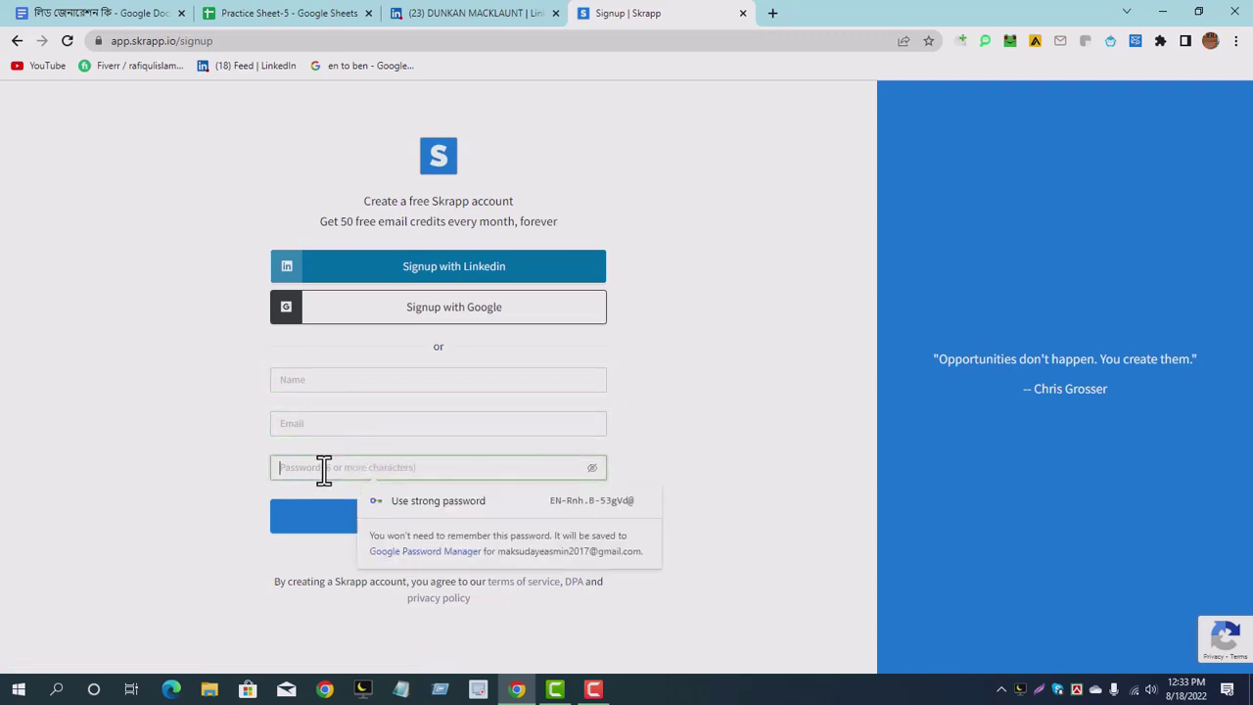
pyautogui.click(245, 529)
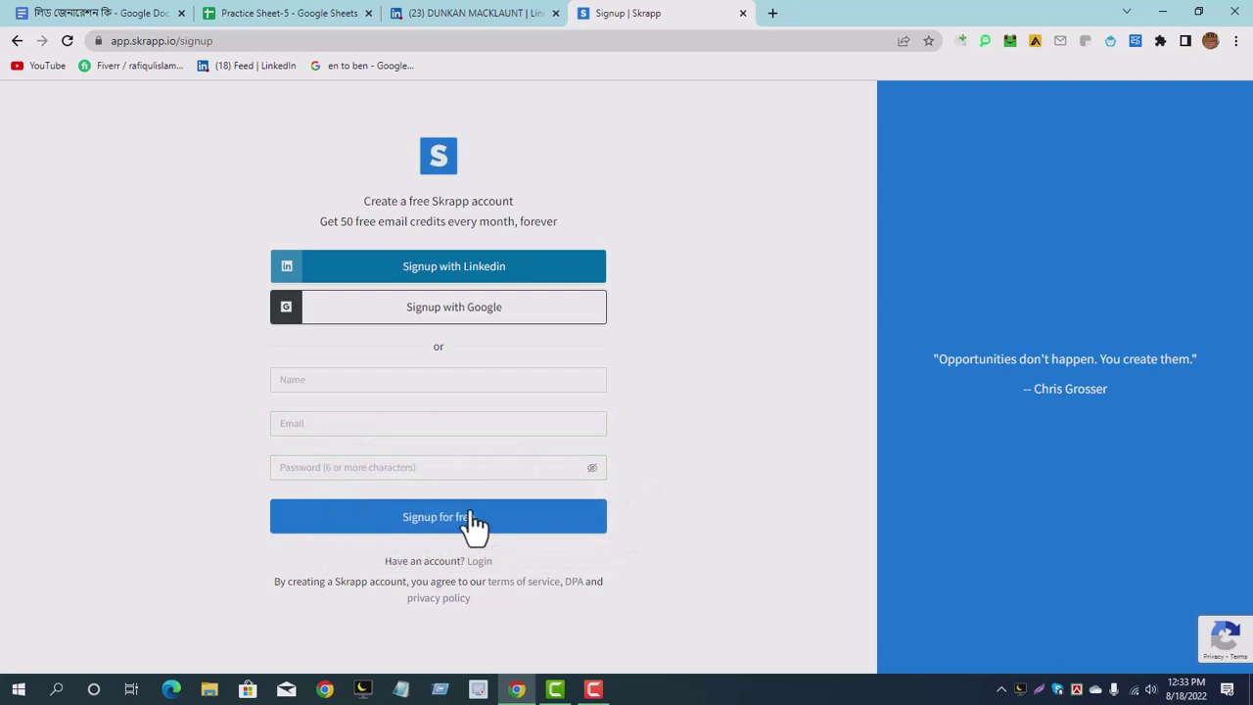
pyautogui.click(454, 323)
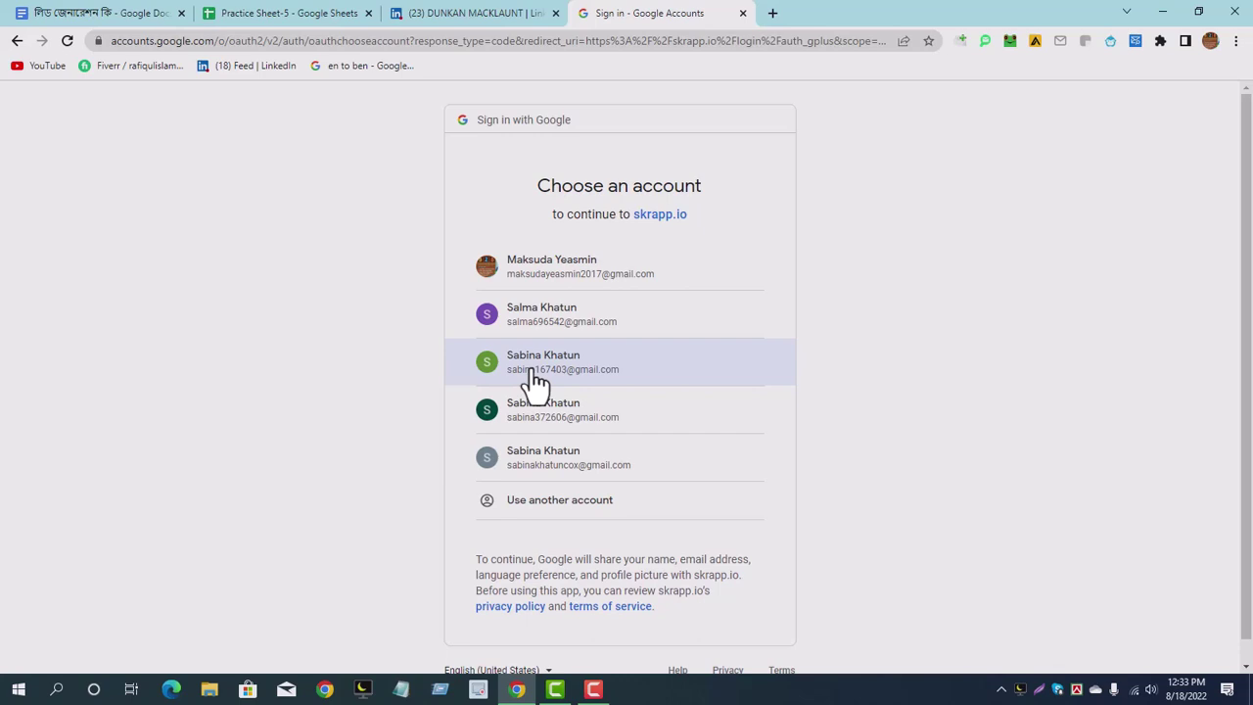
pyautogui.moveTo(538, 369); pyautogui.dragTo(546, 359)
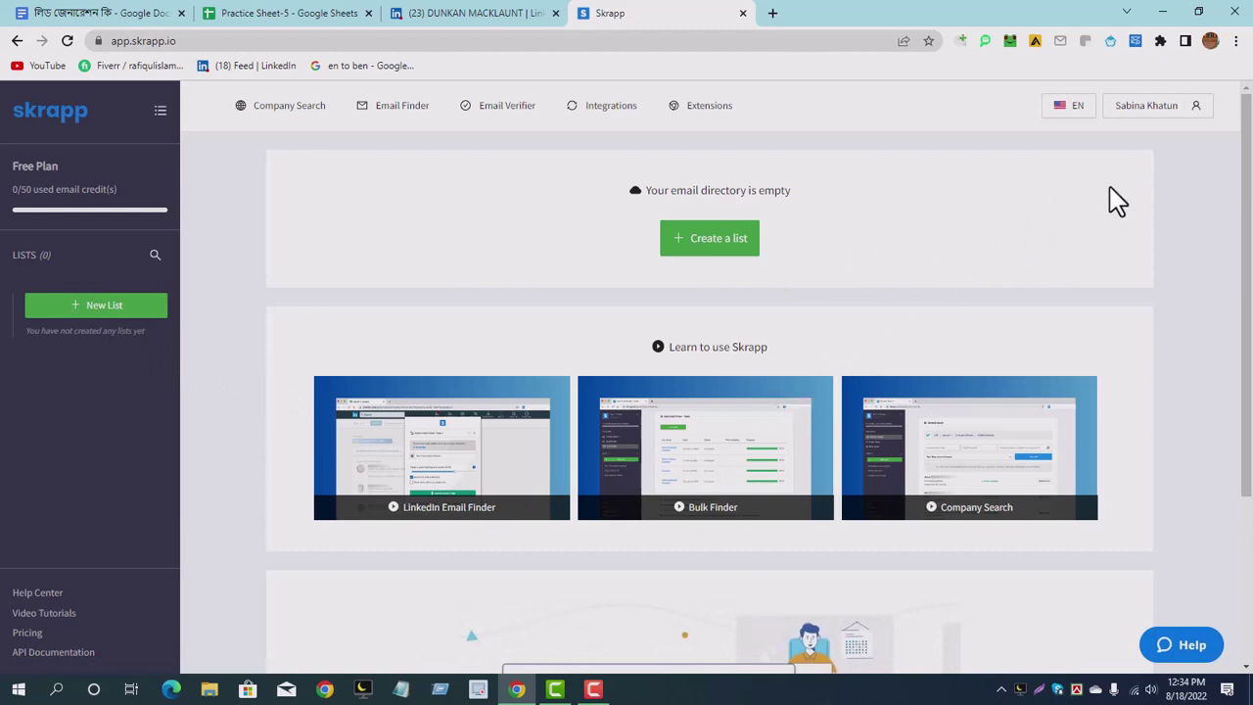
# - Log out of Skrapp and log back in with the same Google account
pyautogui.click(1198, 115)
pyautogui.click(1200, 117)
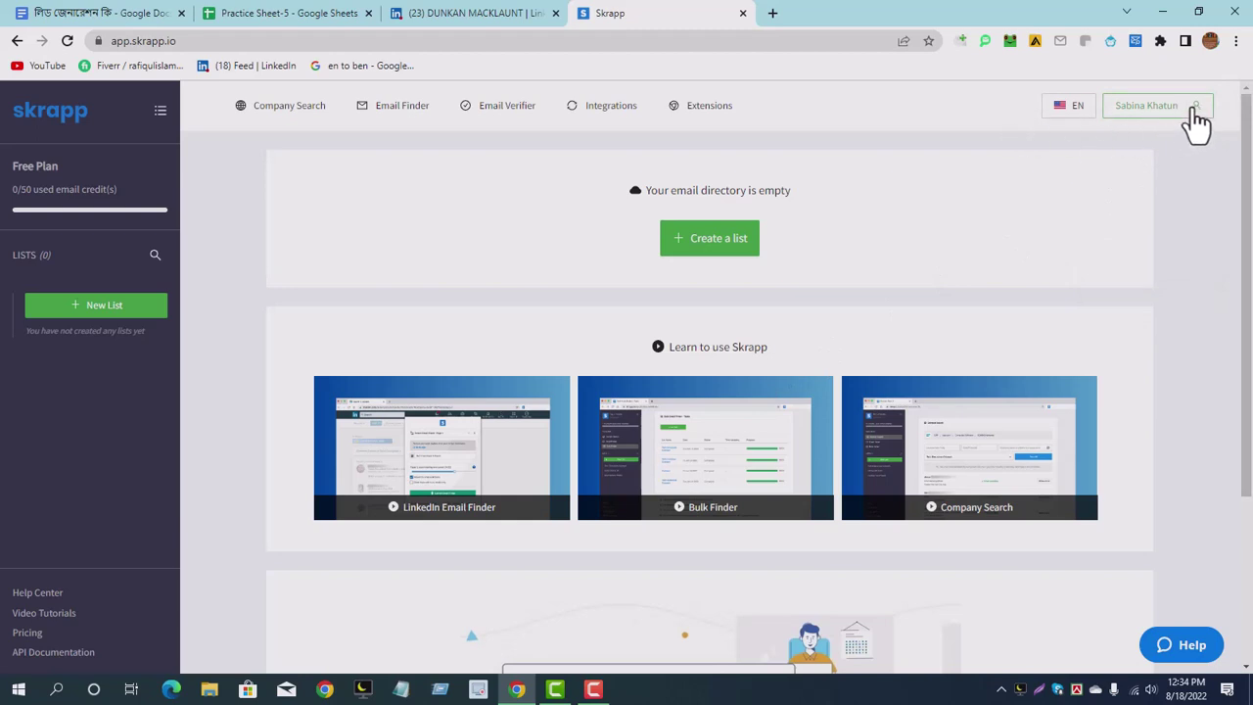
pyautogui.click(1197, 116)
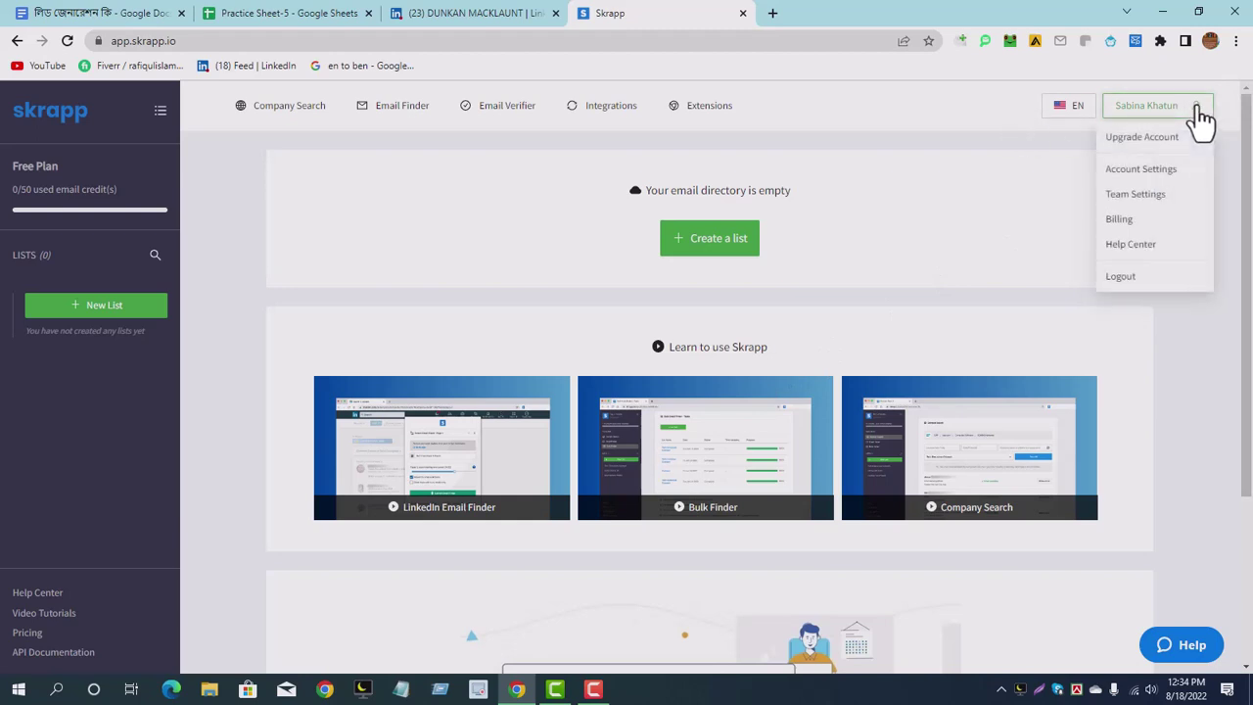
pyautogui.click(1119, 276)
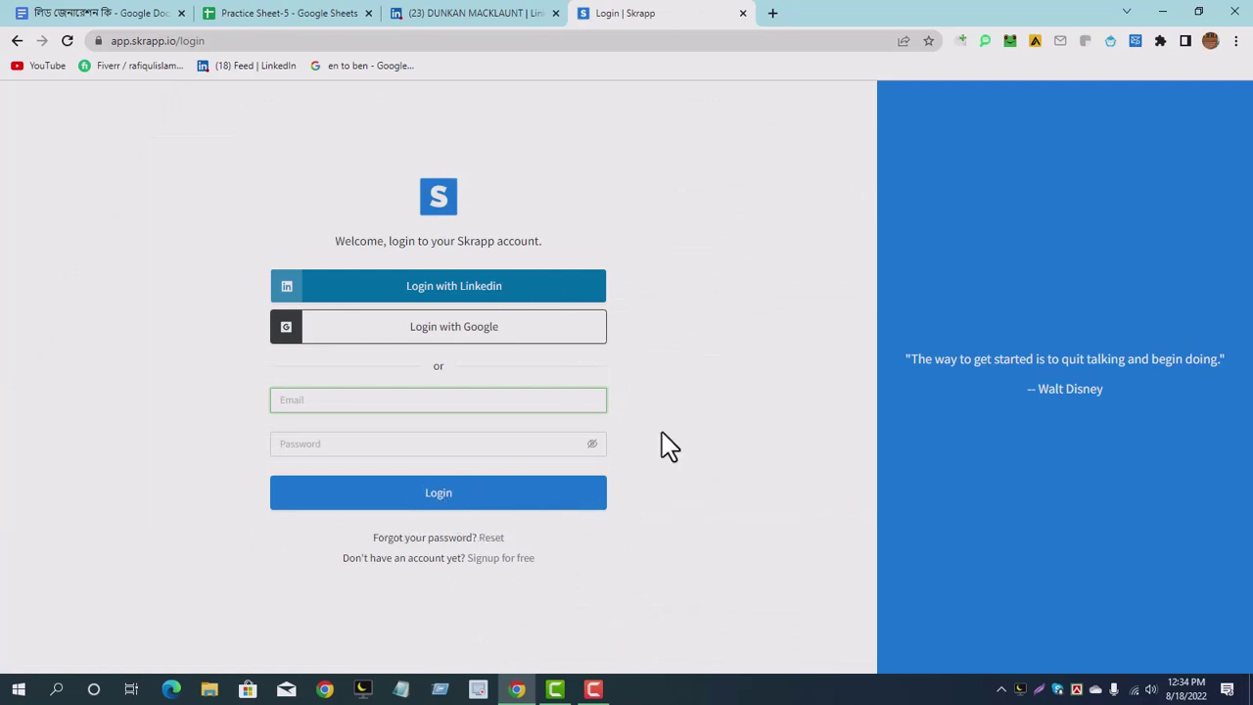
pyautogui.click(479, 343)
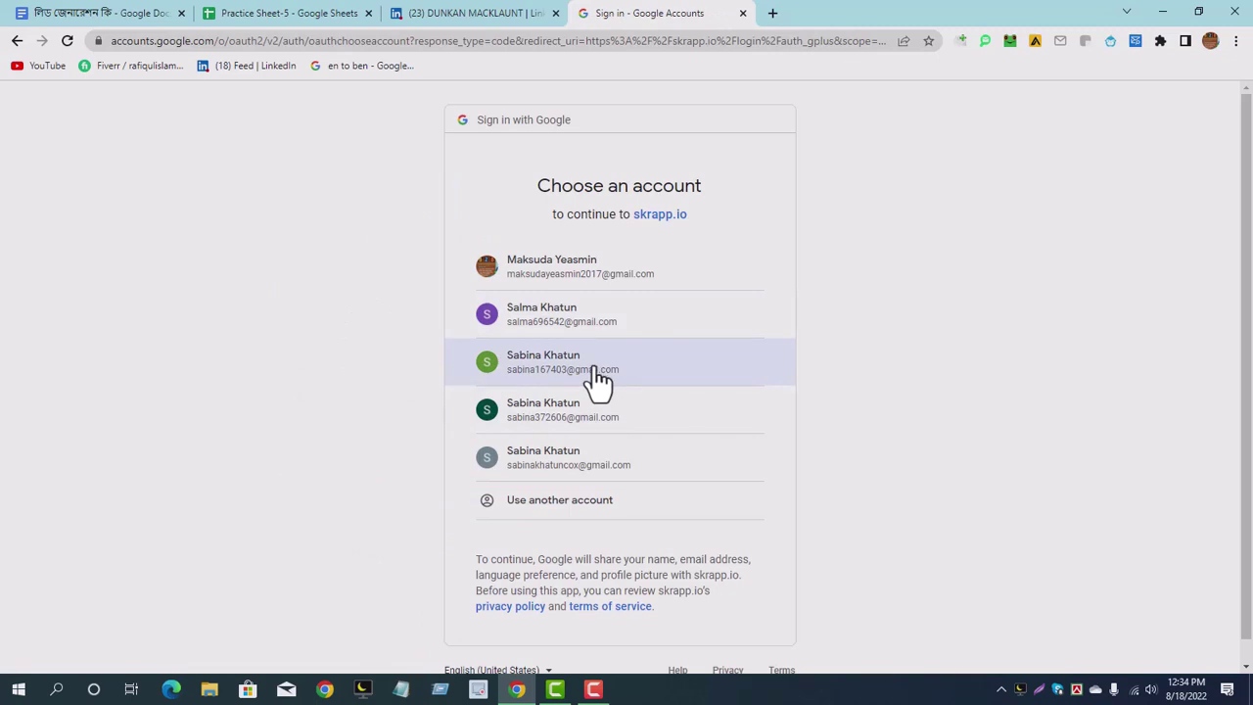
pyautogui.click(537, 371)
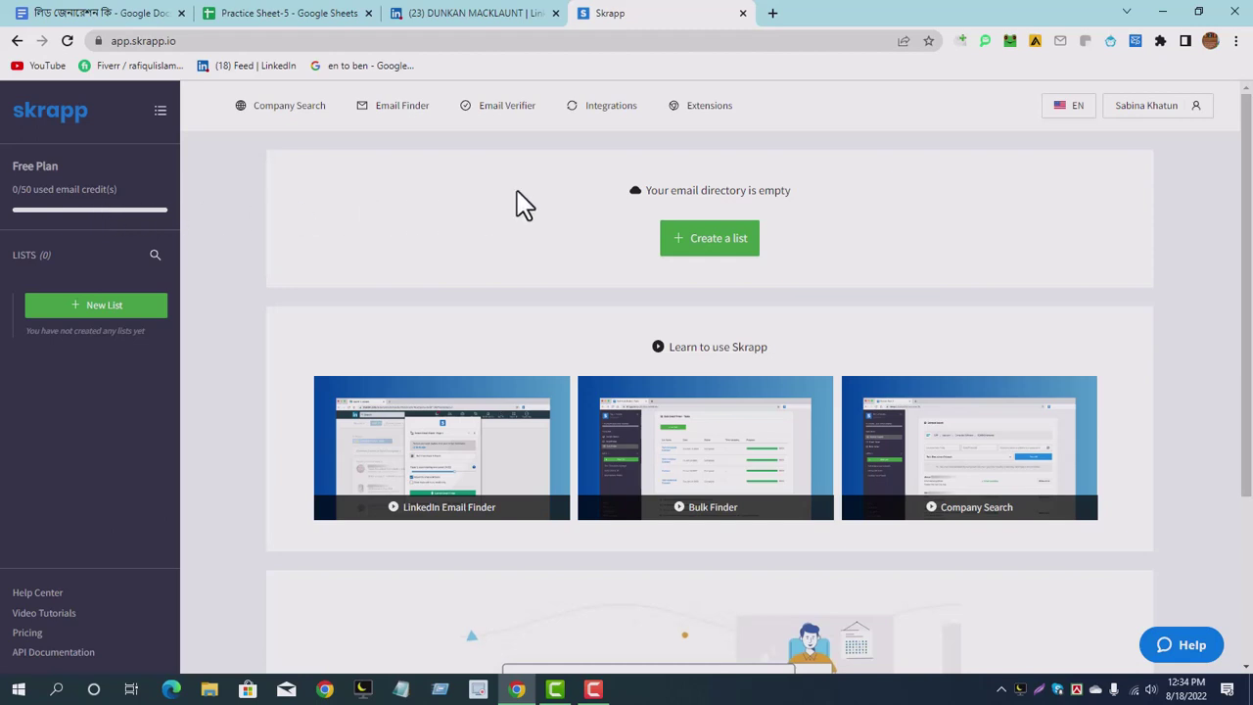
# - Close Skrapp, reload the LinkedIn profile, and copy the person's email address from Email Finder into the Email cell G2
pyautogui.click(742, 12)
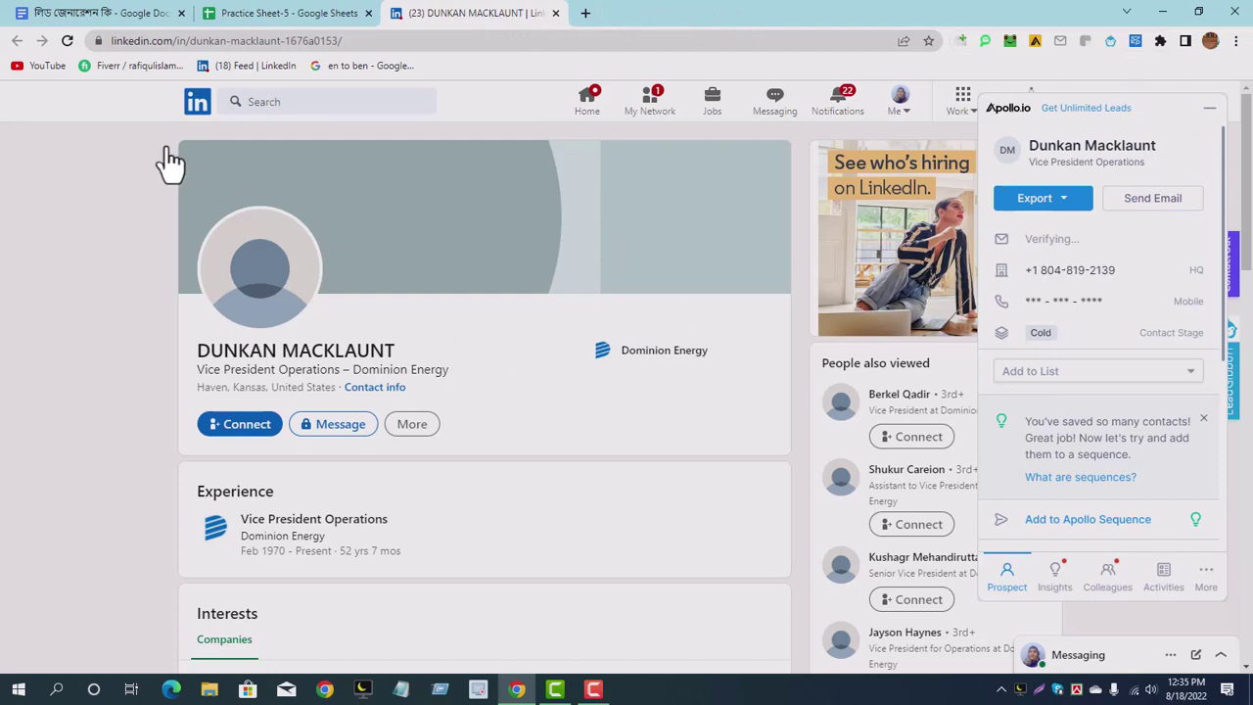
pyautogui.click(67, 41)
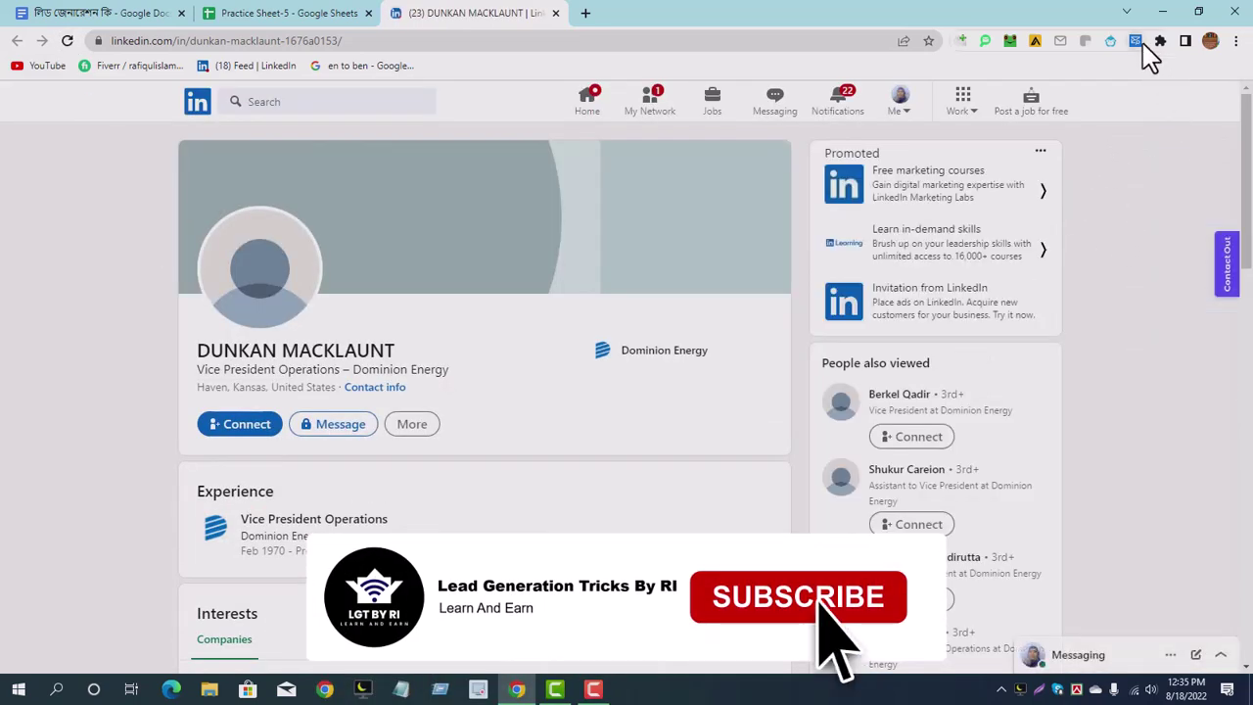
pyautogui.click(1137, 43)
pyautogui.click(1137, 44)
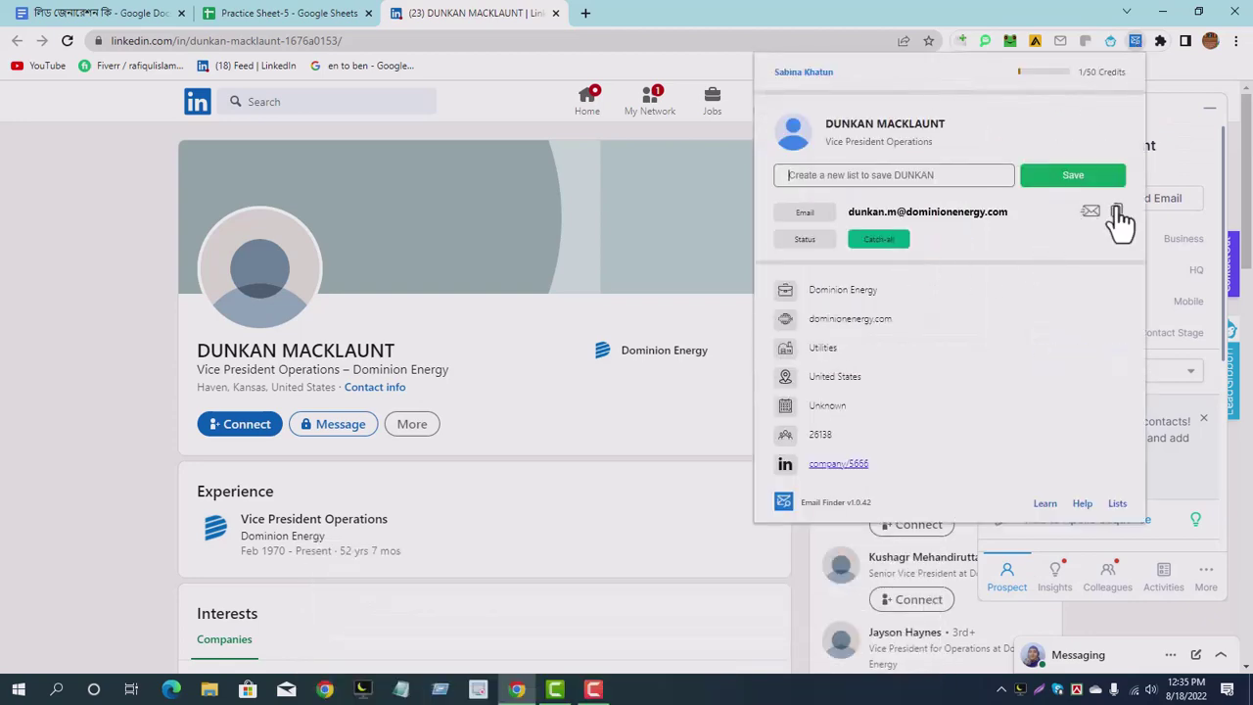
pyautogui.click(1117, 213)
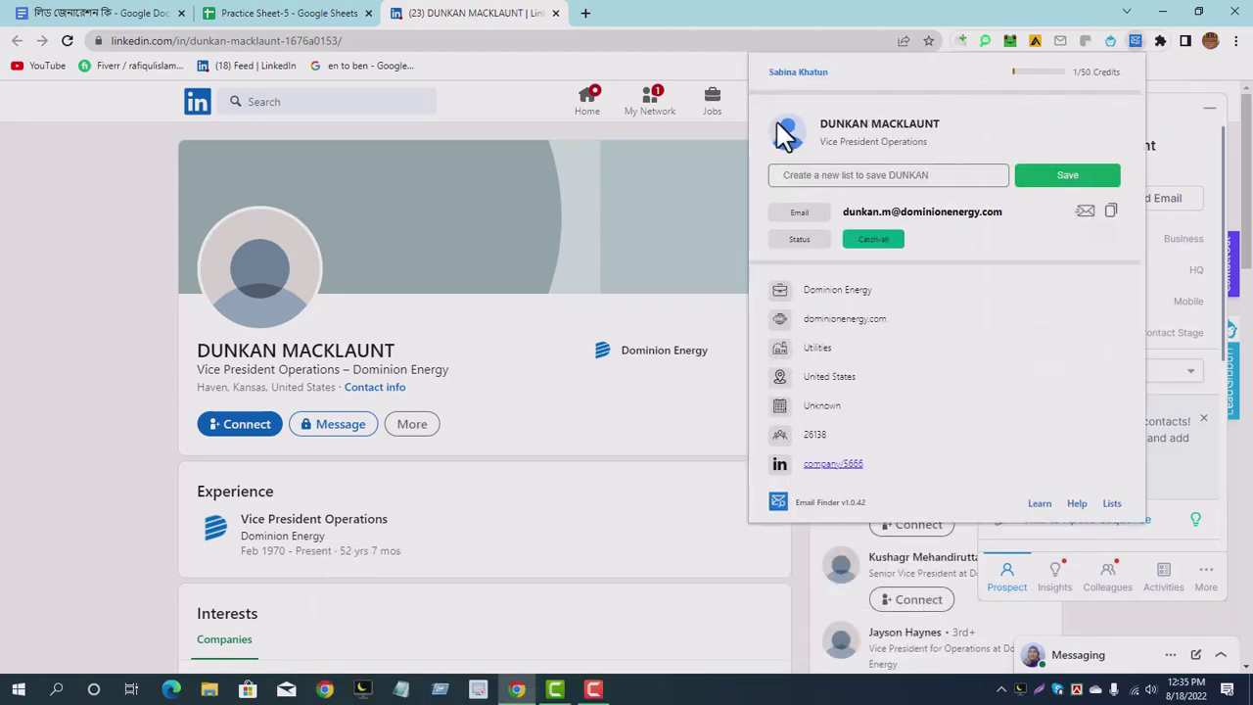
pyautogui.click(294, 12)
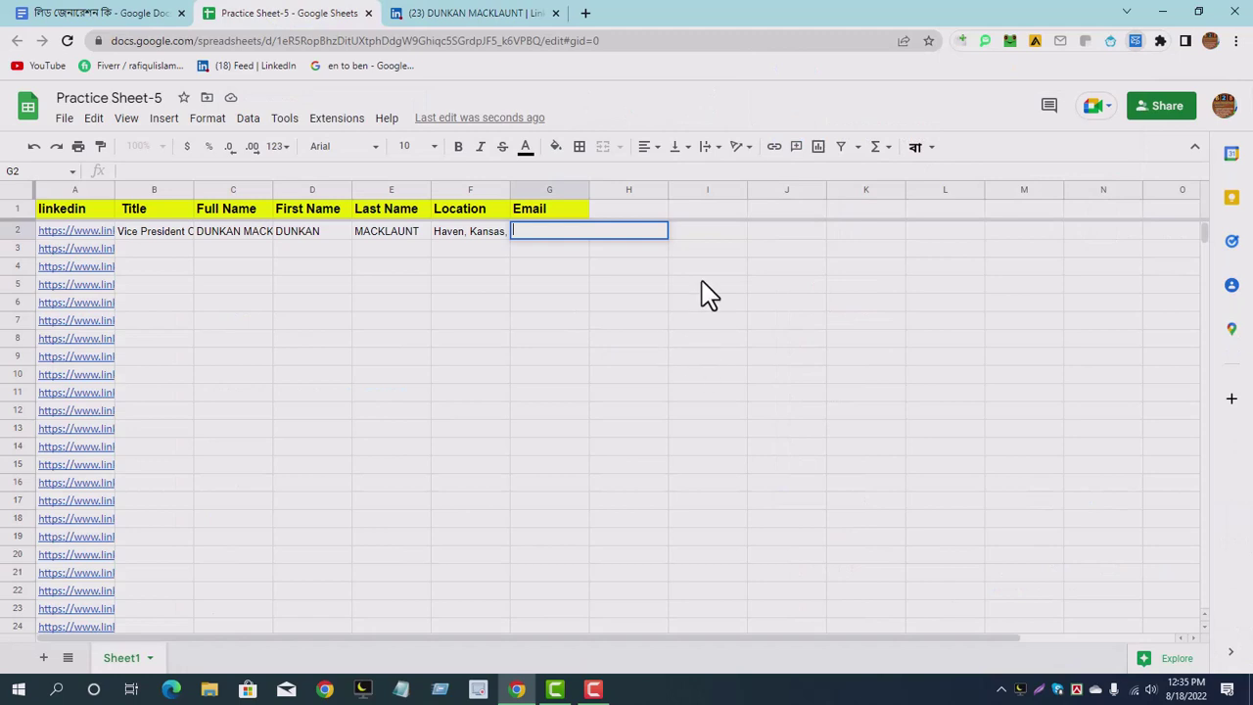
pyautogui.hotkey('ctrl', 'v')
pyautogui.click(585, 323)
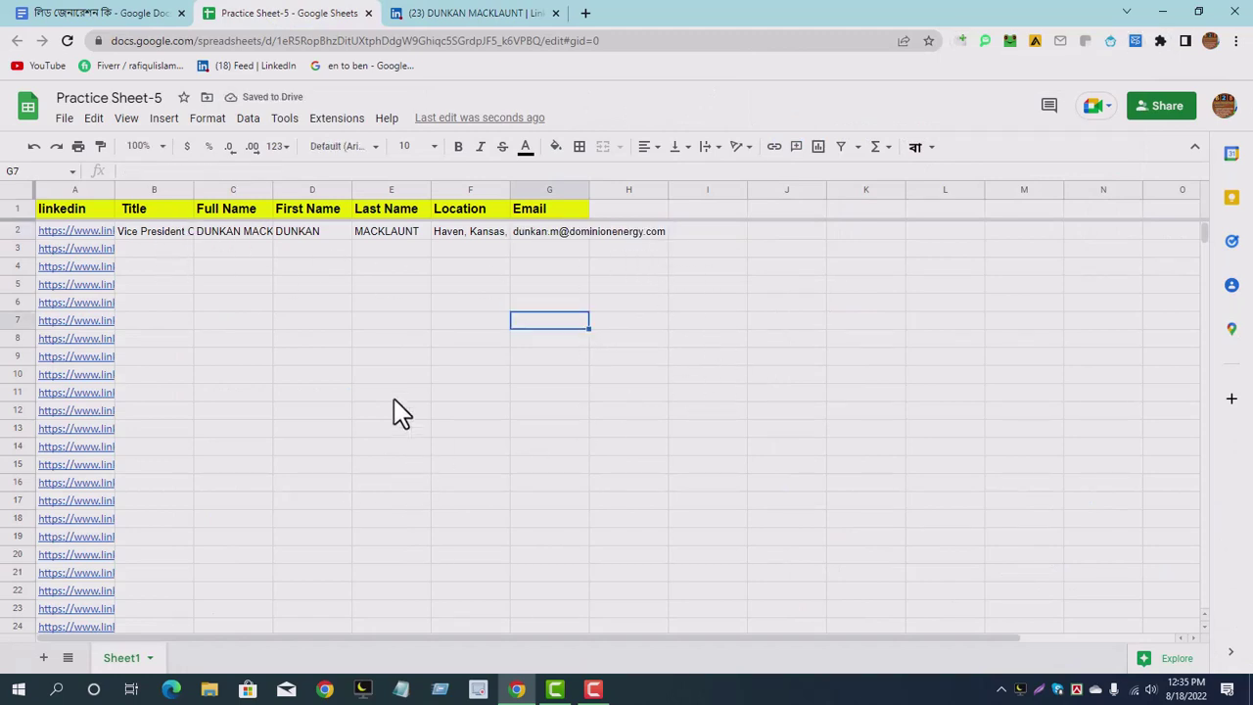
# - Open the LinkedIn profile linked in cell A3
pyautogui.click(89, 251)
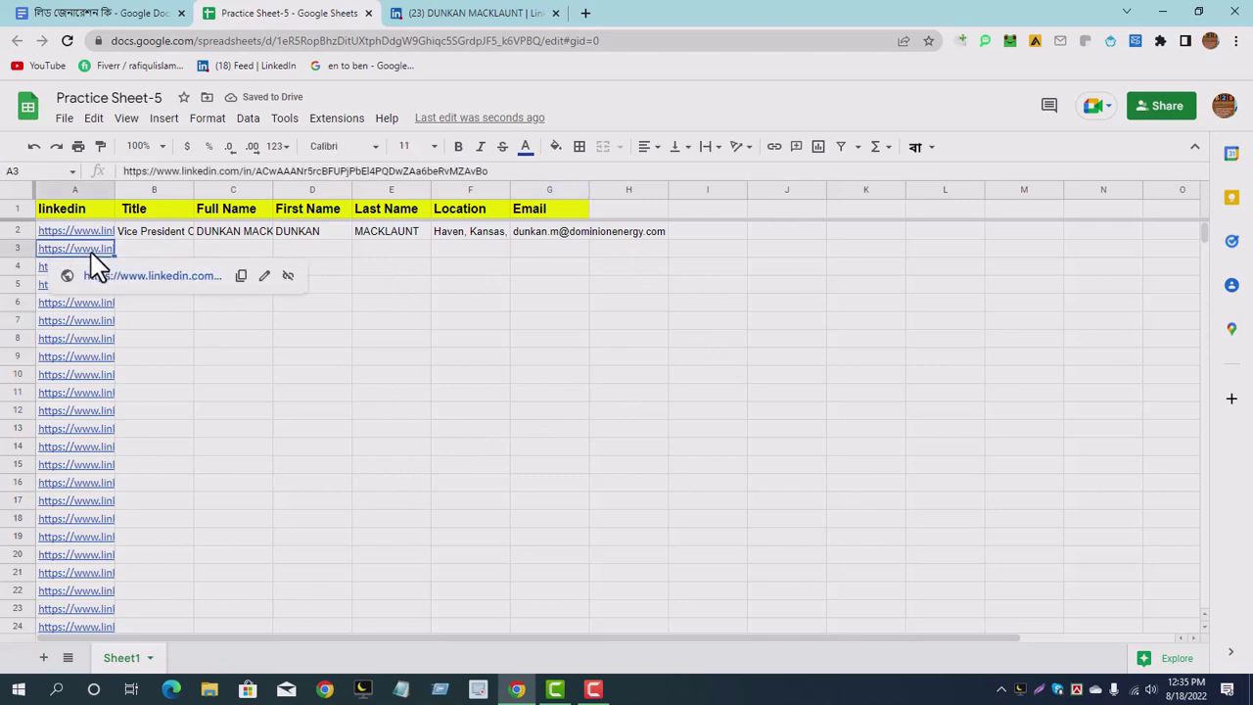
pyautogui.click(142, 279)
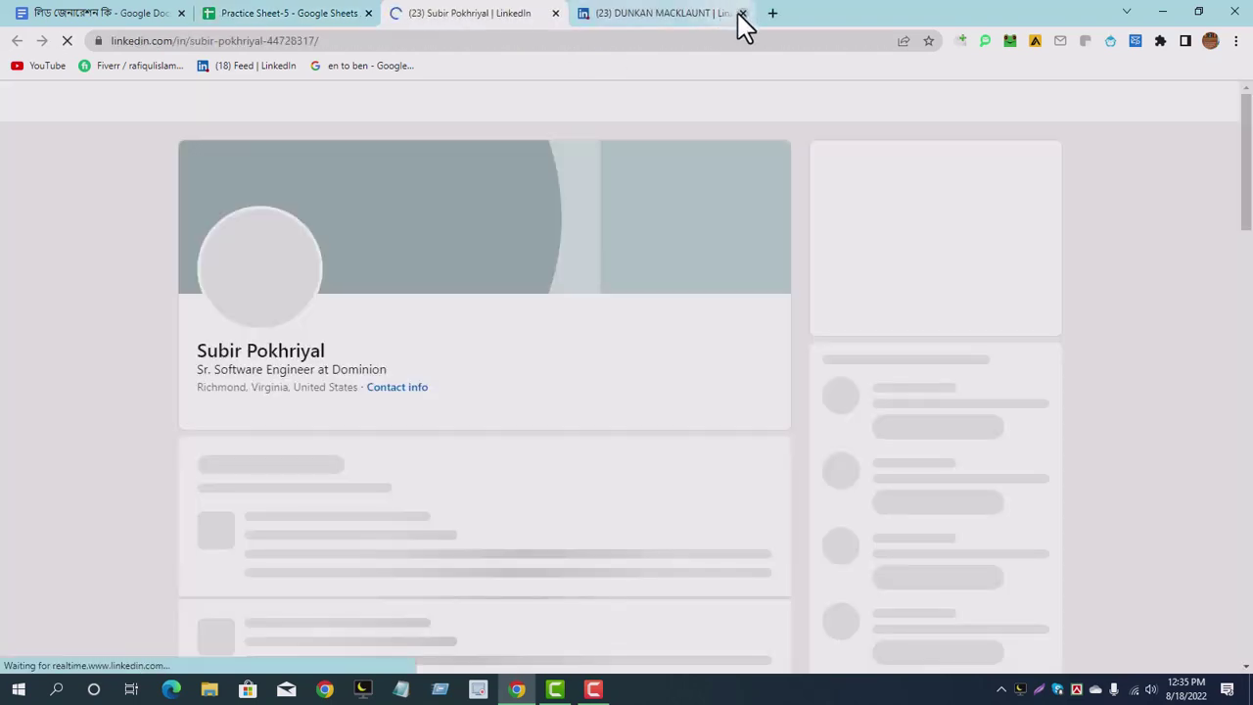
# - Close the previous person's LinkedIn profile and copy the job title Sr. Software Engineer from the open profile into Title cell B3
pyautogui.click(742, 13)
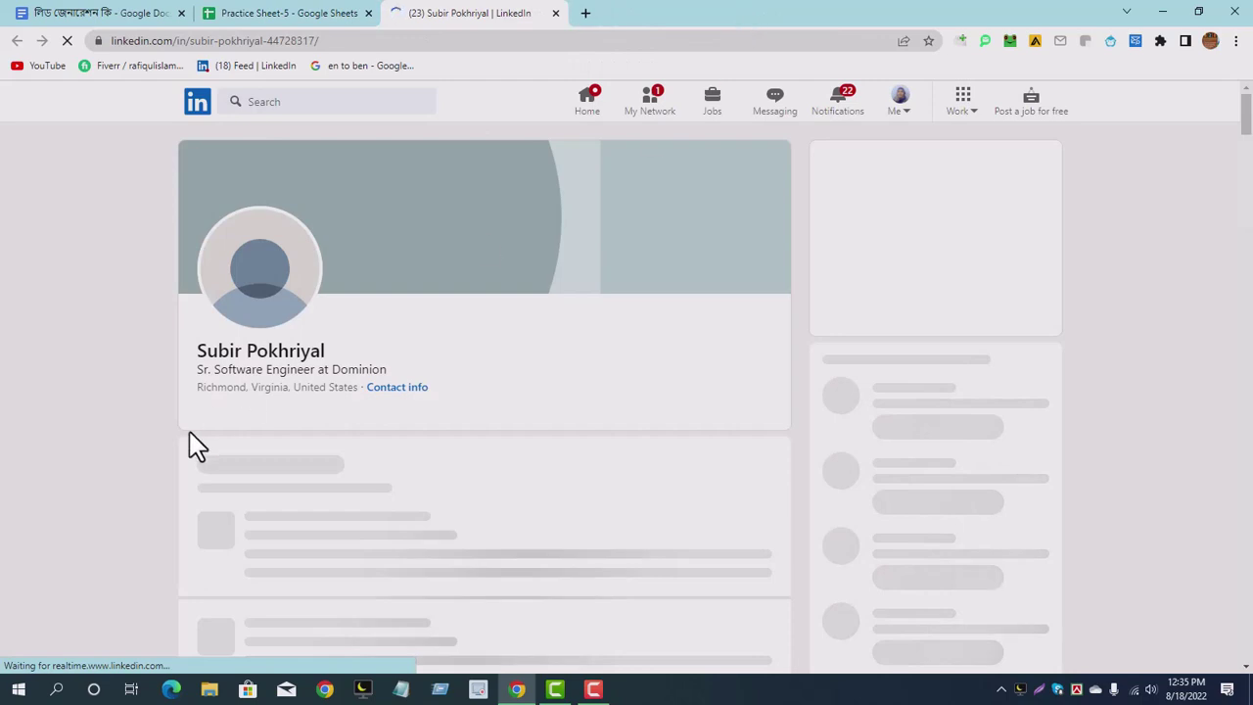
pyautogui.moveTo(197, 370); pyautogui.dragTo(315, 372)
pyautogui.rightClick(311, 370)
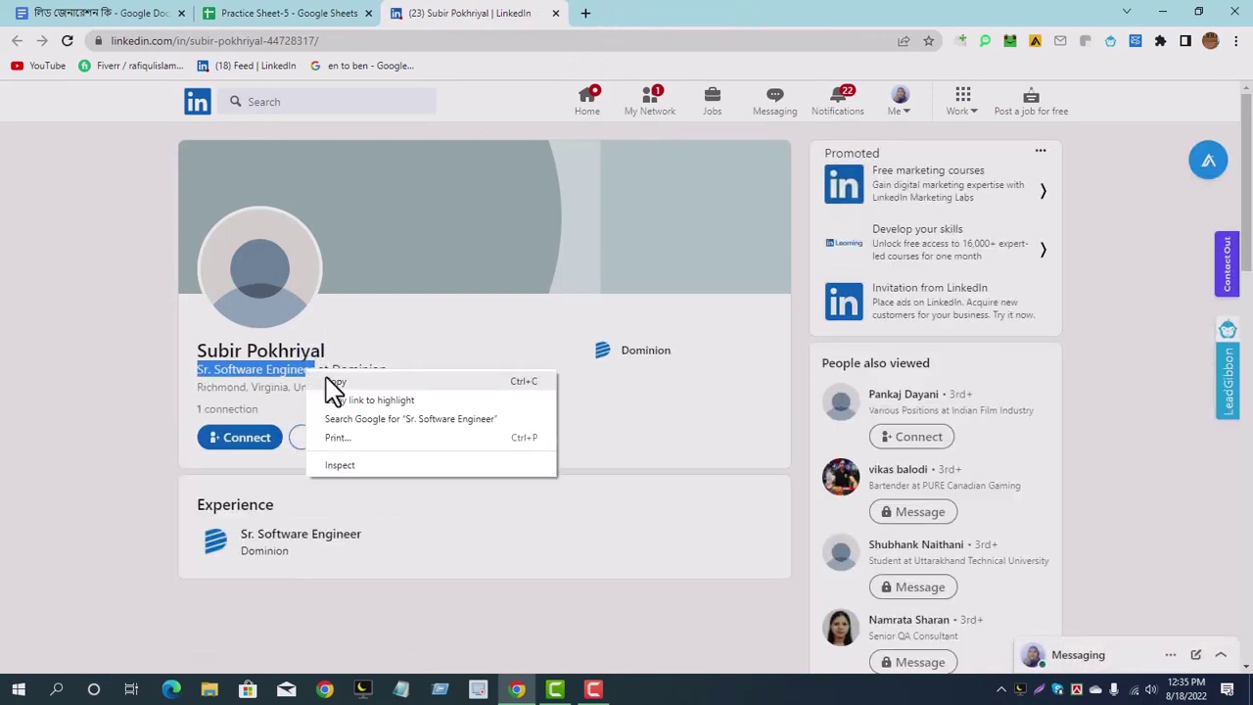
pyautogui.click(338, 380)
pyautogui.click(288, 13)
pyautogui.click(157, 248)
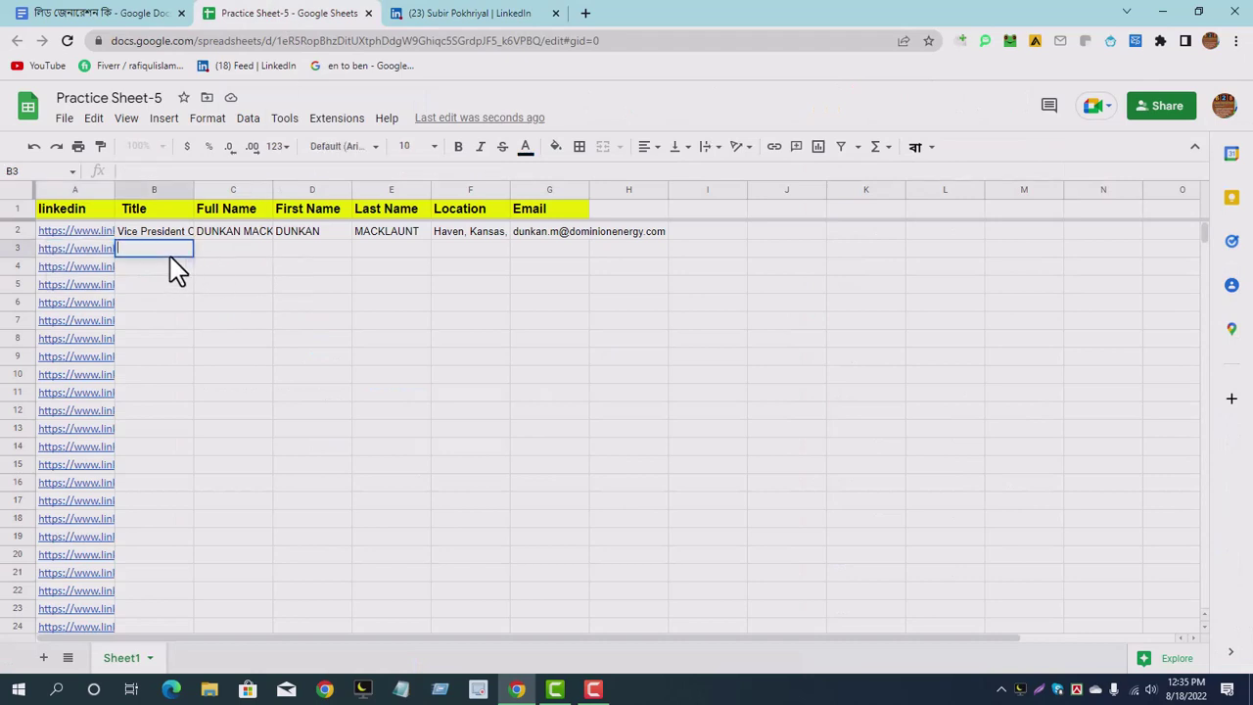
pyautogui.hotkey('ctrl', 'v')
pyautogui.click(219, 294)
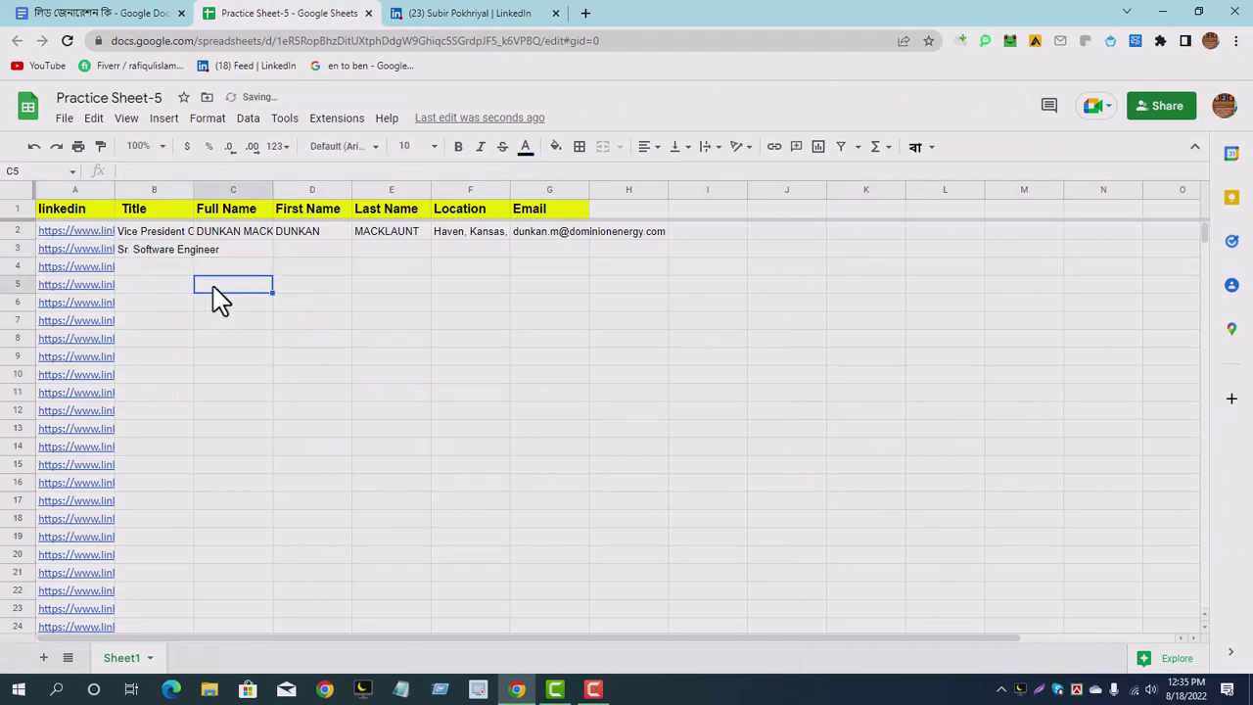
# - Copy the person's full name from the LinkedIn profile into Full Name cell C3
pyautogui.click(245, 251)
pyautogui.click(443, 14)
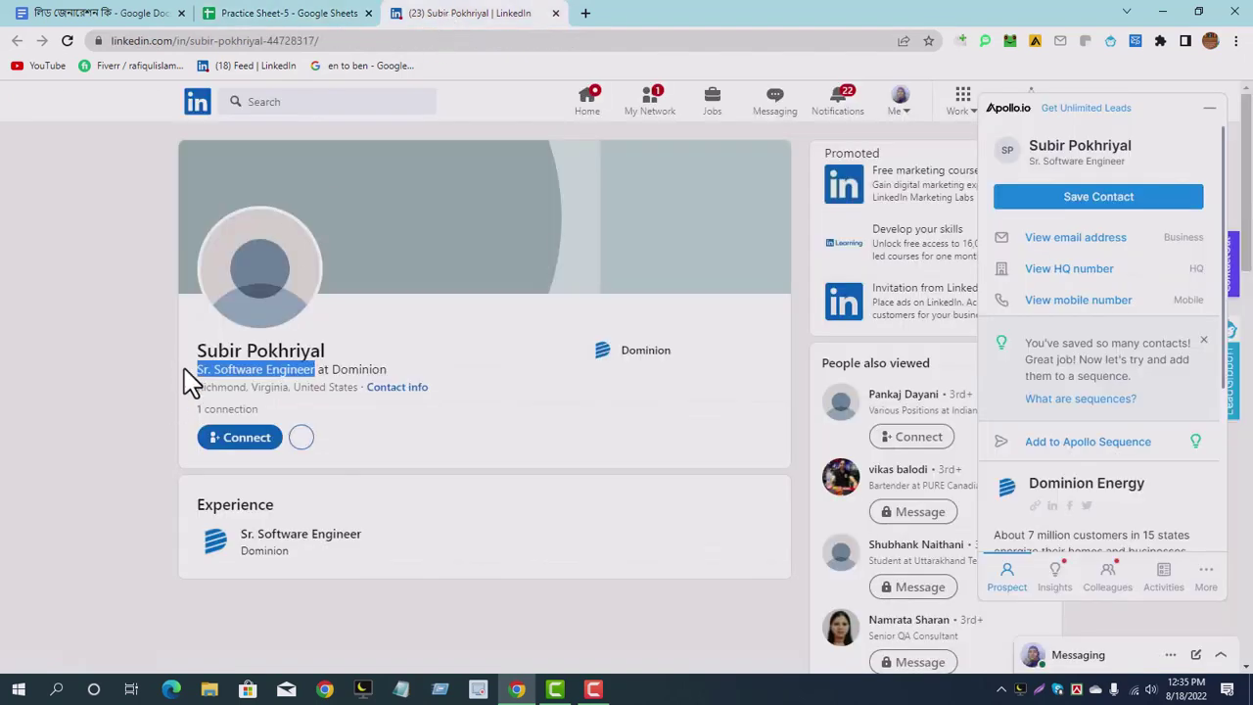
pyautogui.moveTo(197, 351); pyautogui.dragTo(339, 352)
pyautogui.rightClick(294, 352)
pyautogui.click(307, 364)
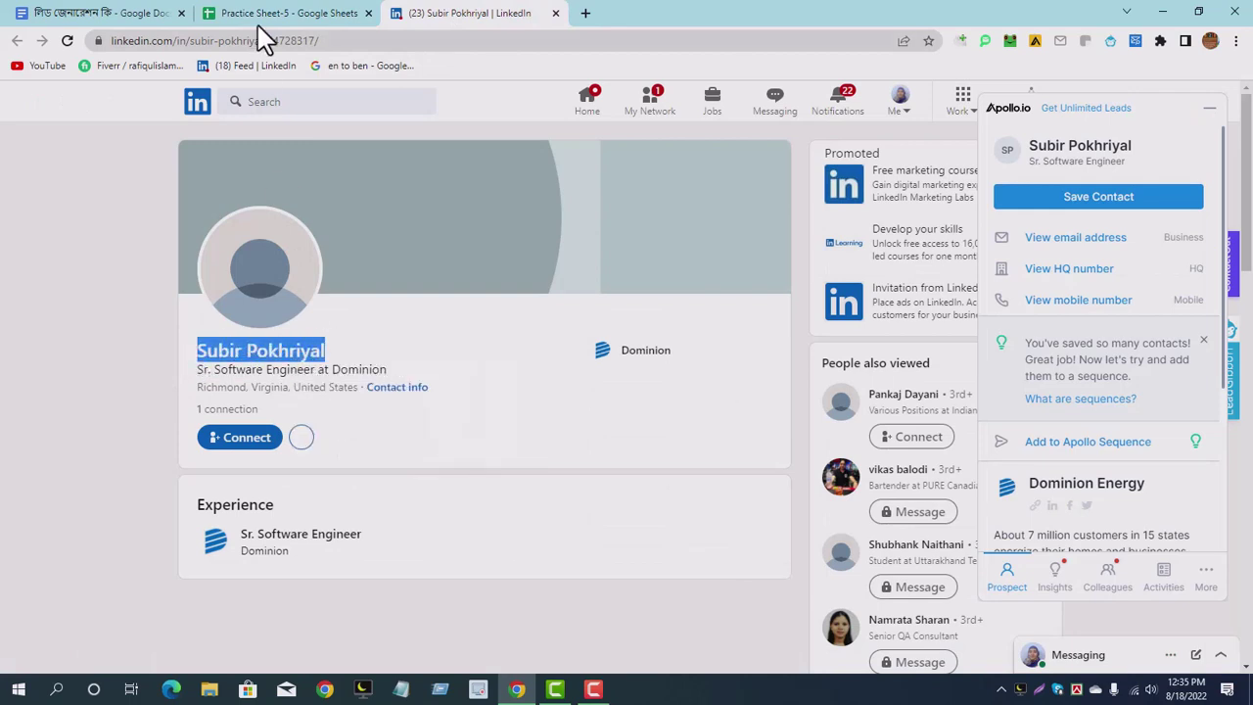
pyautogui.click(279, 14)
pyautogui.hotkey('ctrl', 'v')
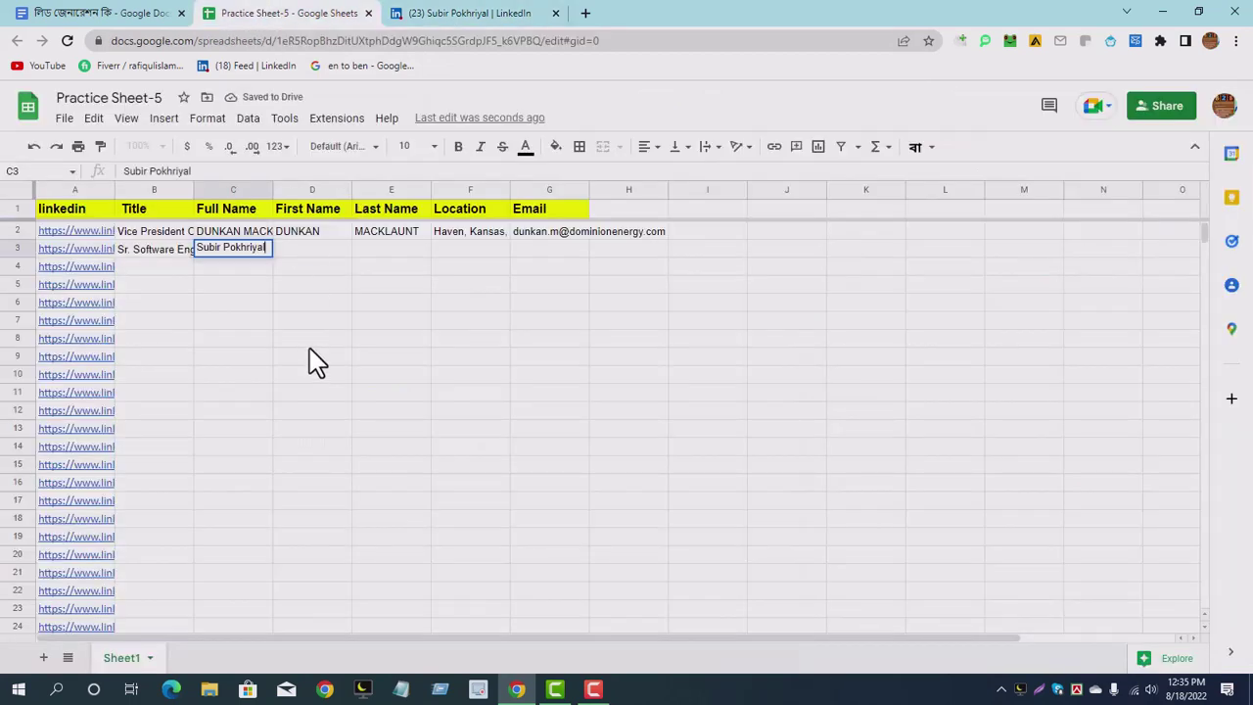
# - Put the full name in D3 and move its surname to Last Name cell E3, leaving only the first name in D3
pyautogui.doubleClick(294, 250)
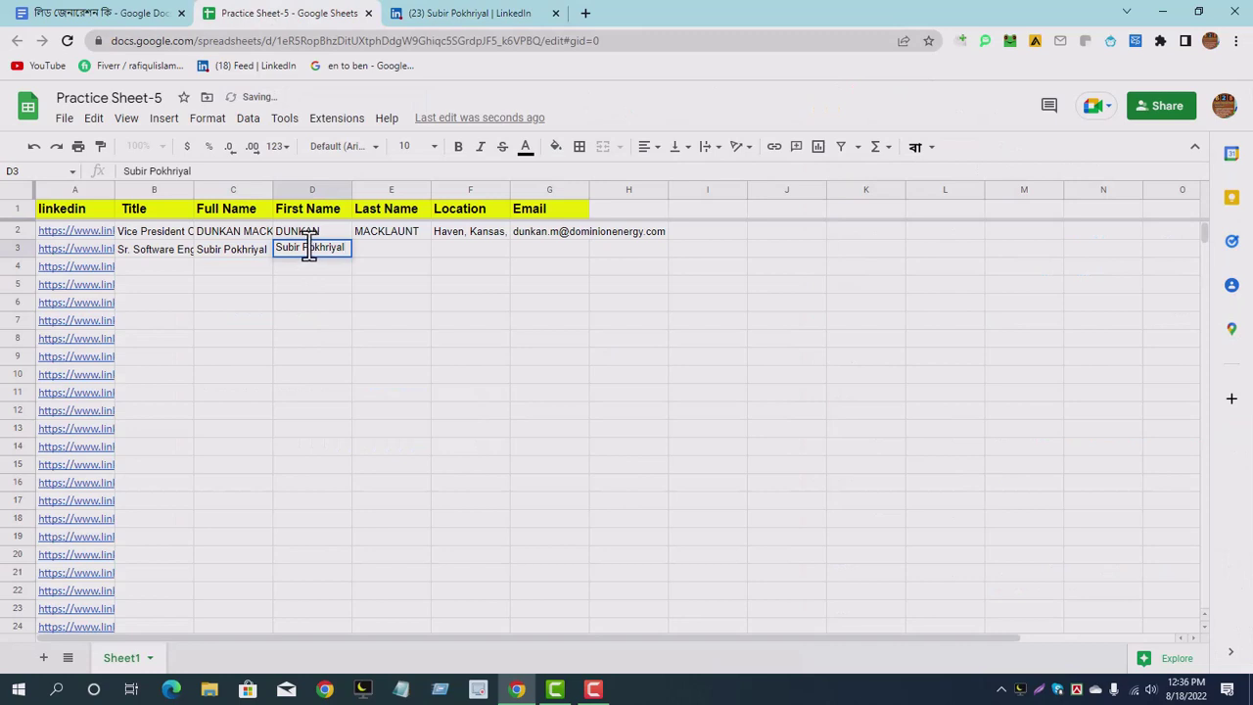
pyautogui.moveTo(303, 246); pyautogui.dragTo(346, 247)
pyautogui.rightClick(343, 245)
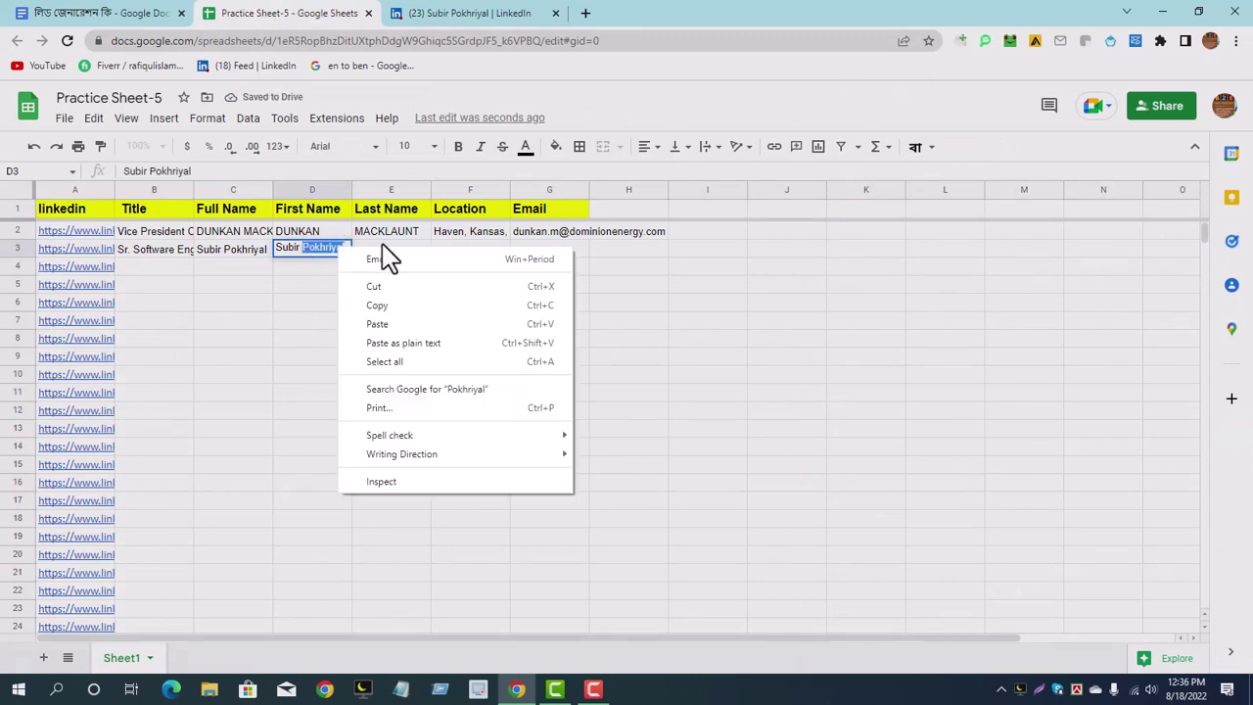
pyautogui.click(392, 285)
pyautogui.doubleClick(388, 253)
pyautogui.hotkey('ctrl', 'v')
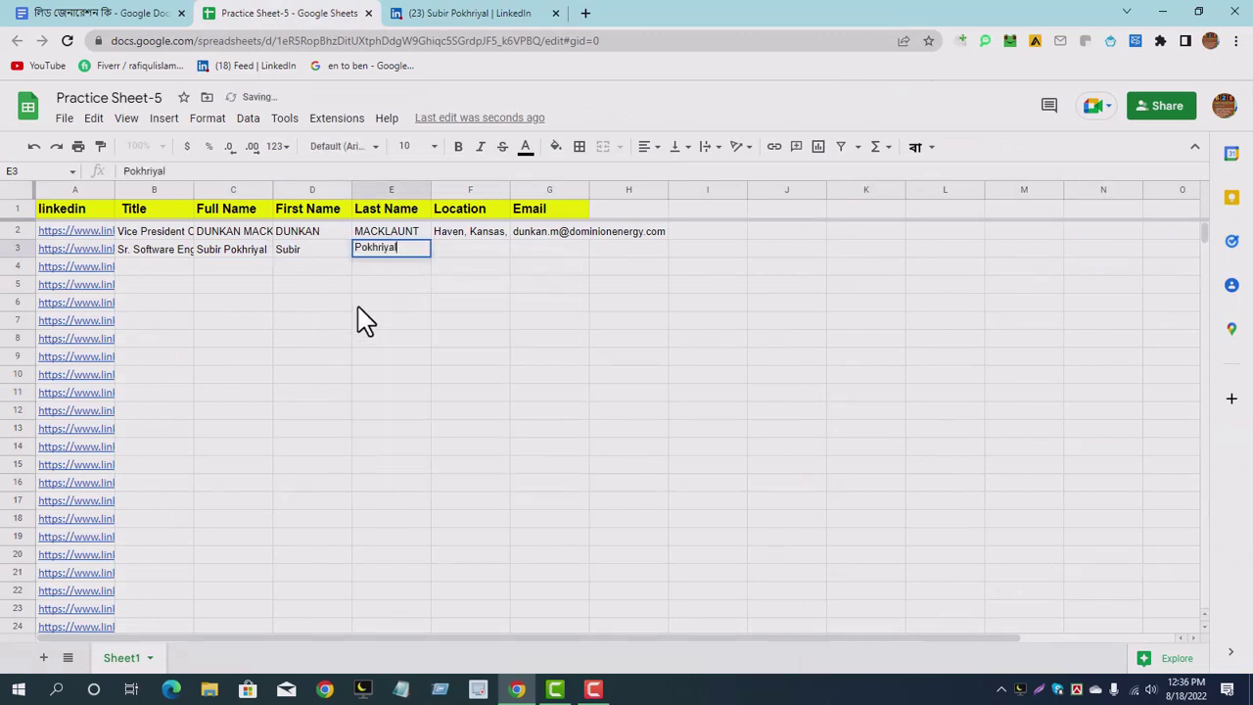
pyautogui.moveTo(363, 321); pyautogui.dragTo(367, 304)
# - Copy the location Richmond, Virginia, United States from the LinkedIn profile into Location cell F3
pyautogui.click(456, 252)
pyautogui.click(470, 12)
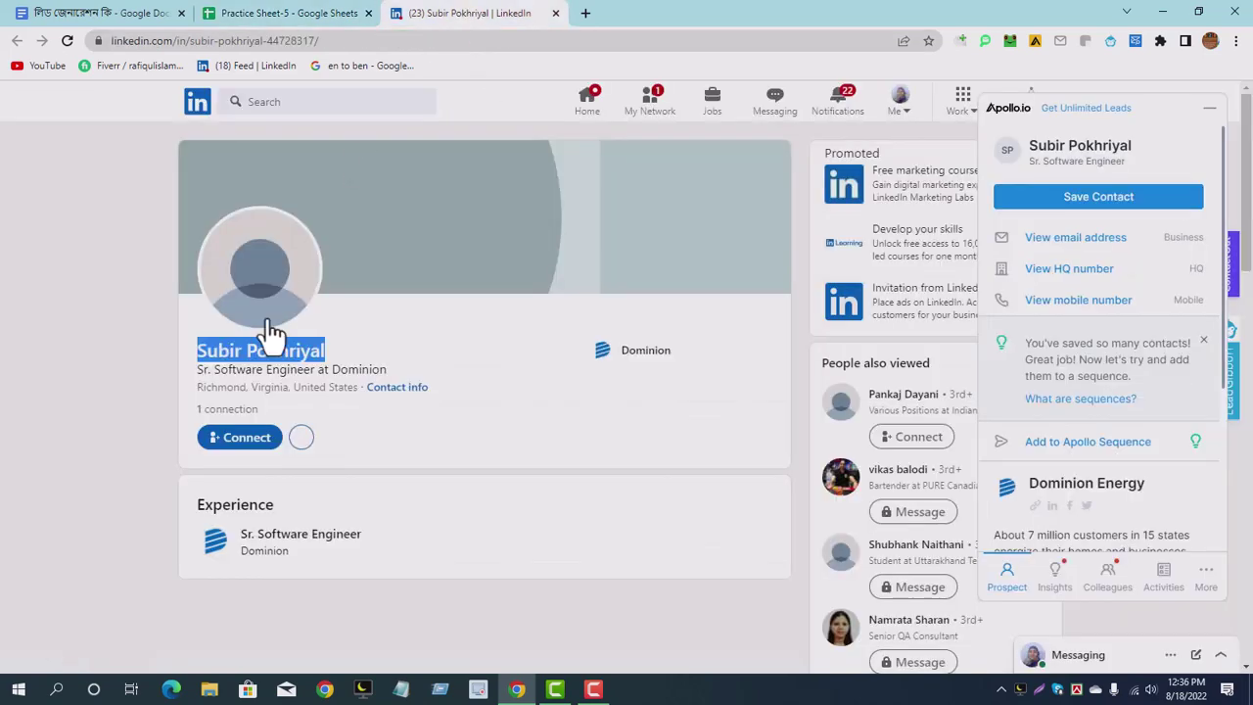
pyautogui.moveTo(192, 388); pyautogui.dragTo(365, 406)
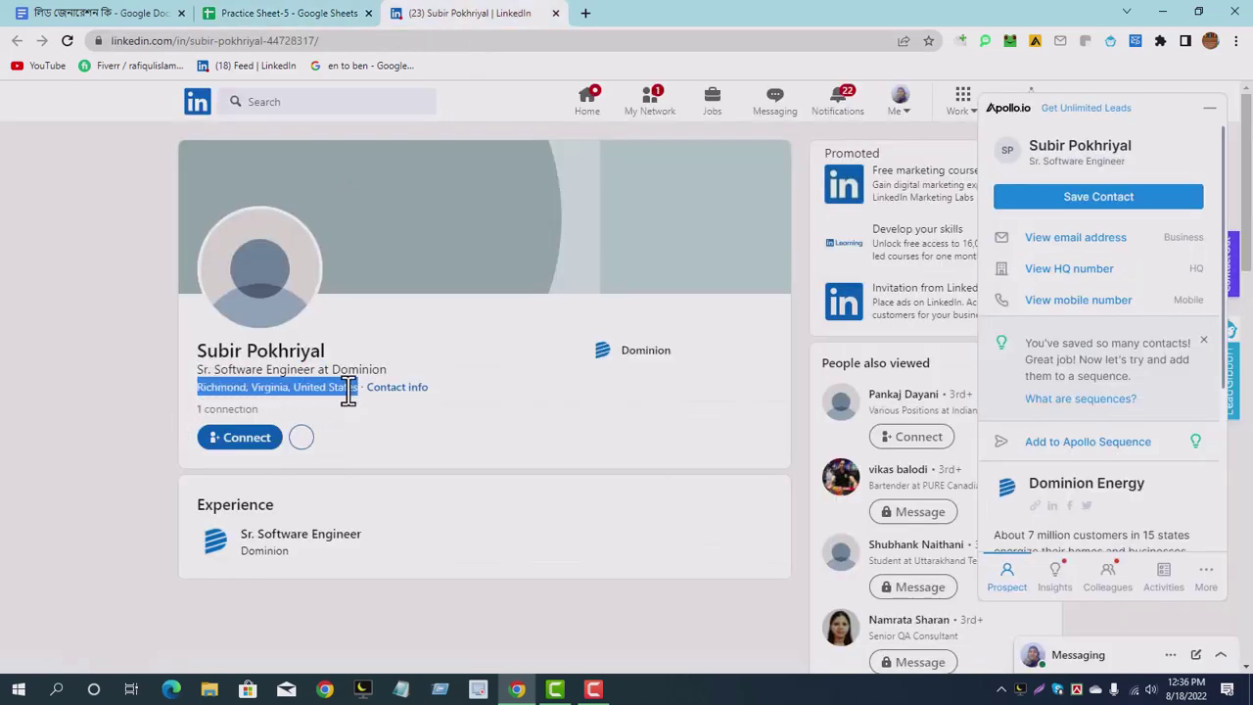
pyautogui.rightClick(346, 395)
pyautogui.click(377, 407)
pyautogui.click(322, 13)
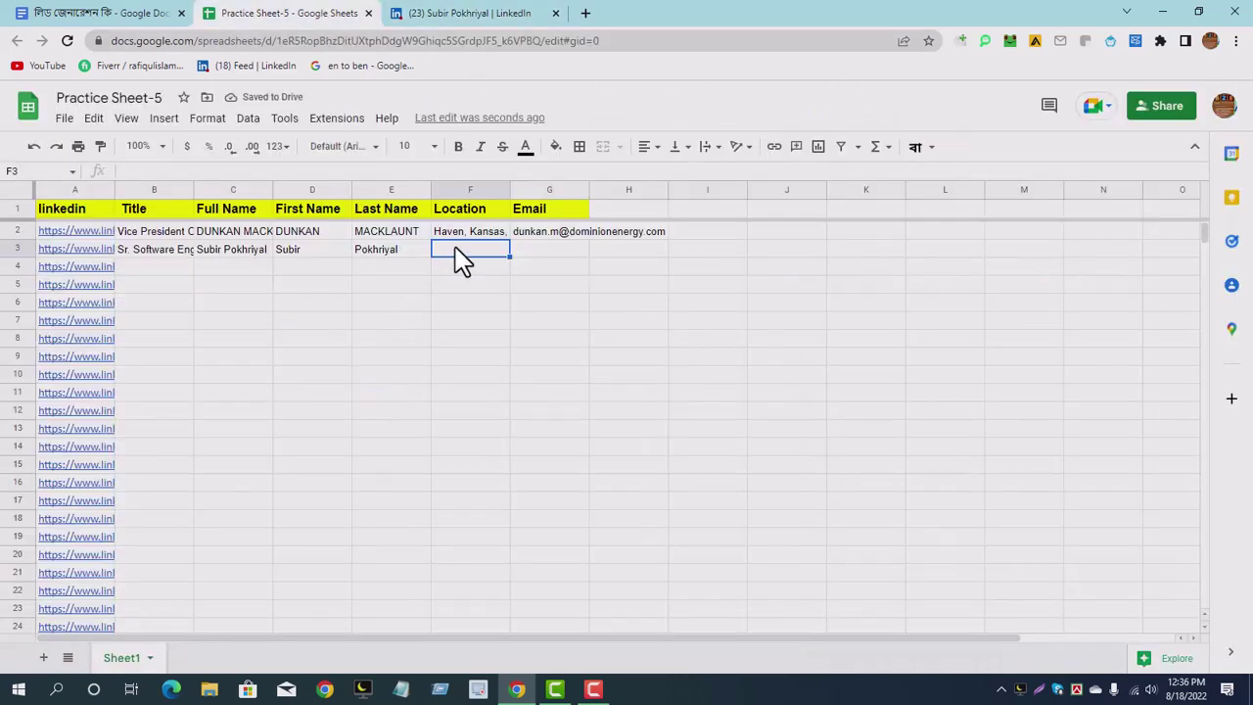
pyautogui.hotkey('ctrl', 'v')
pyautogui.moveTo(406, 361); pyautogui.dragTo(403, 339)
# - Look up the profile with the Email Finder extension and copy the person's email address into Email cell G3
pyautogui.click(543, 248)
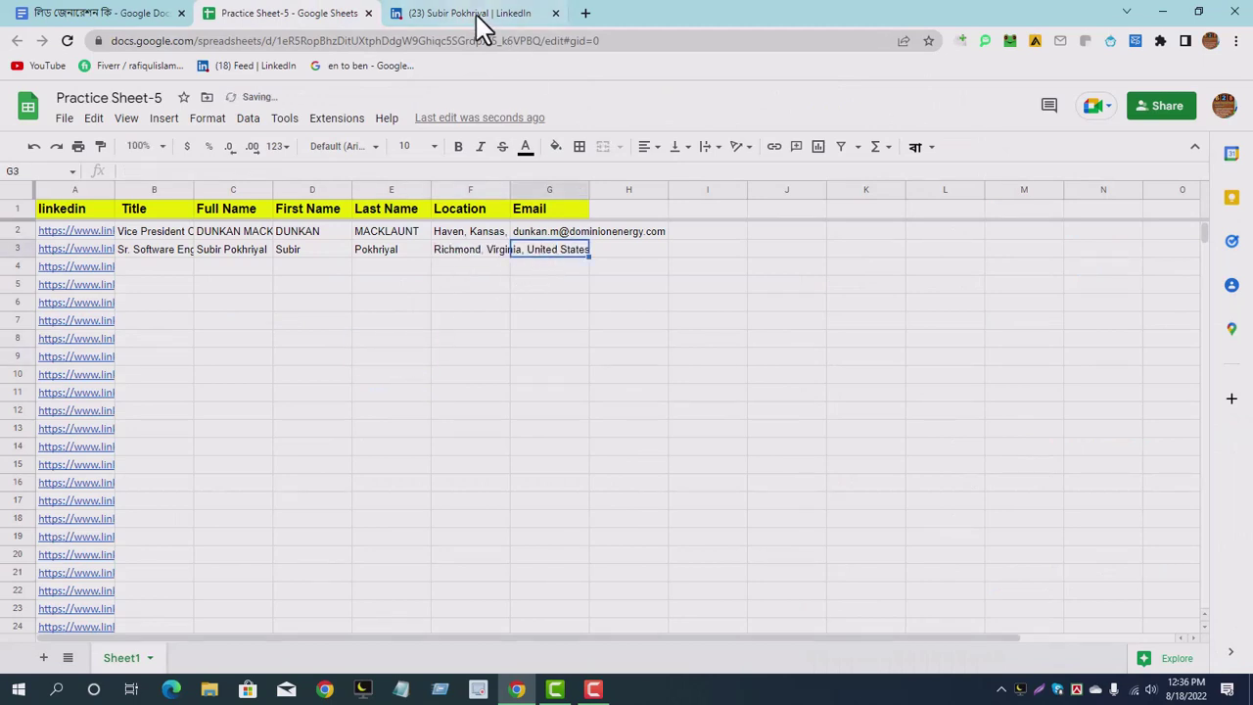
pyautogui.click(476, 16)
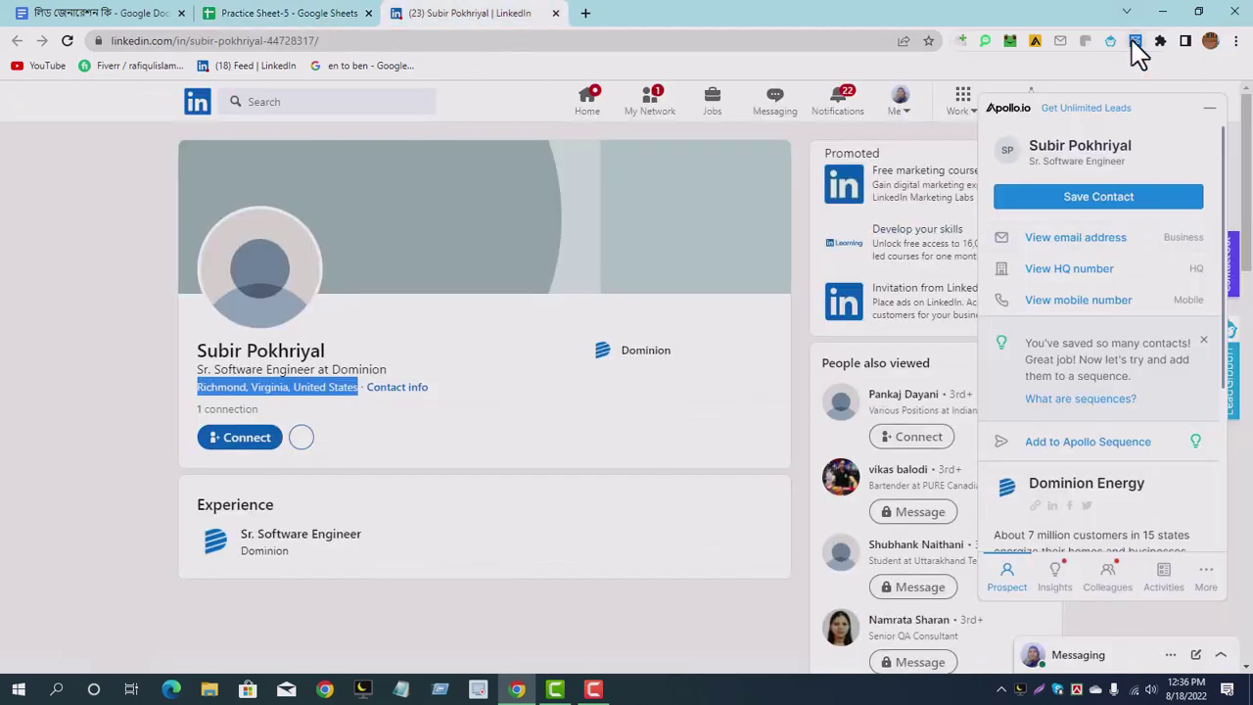
pyautogui.click(1135, 41)
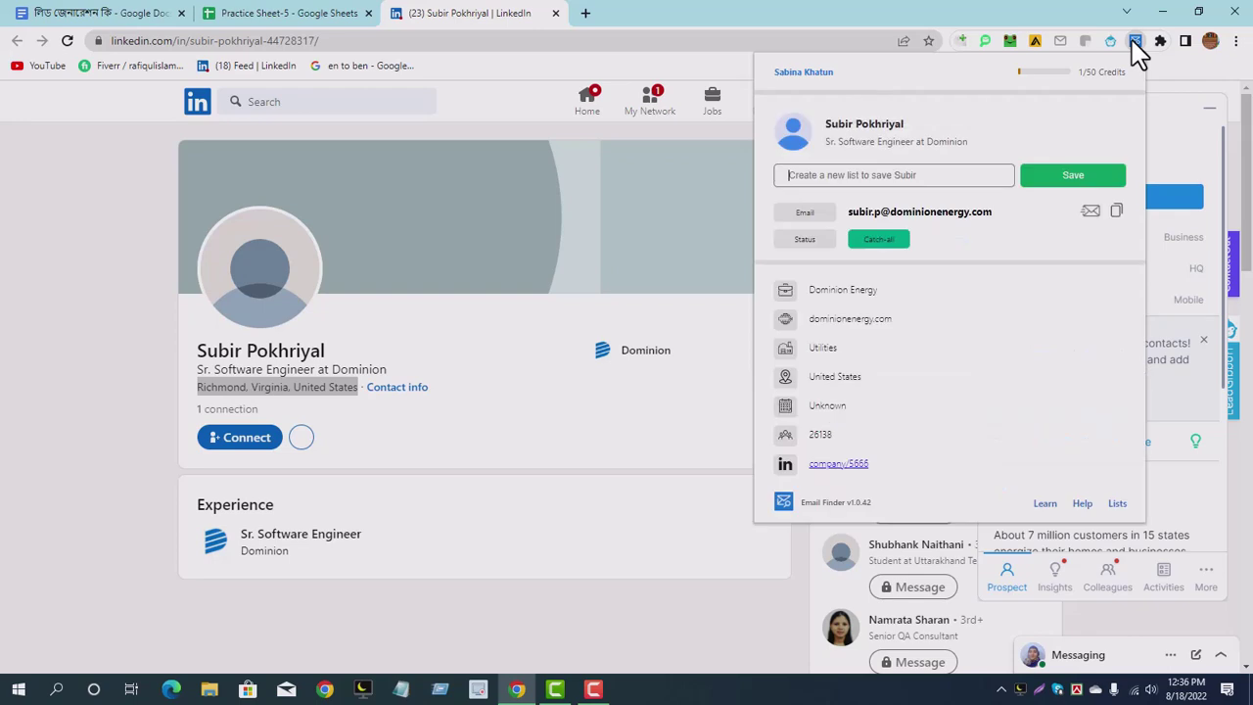
pyautogui.click(1116, 211)
pyautogui.click(354, 14)
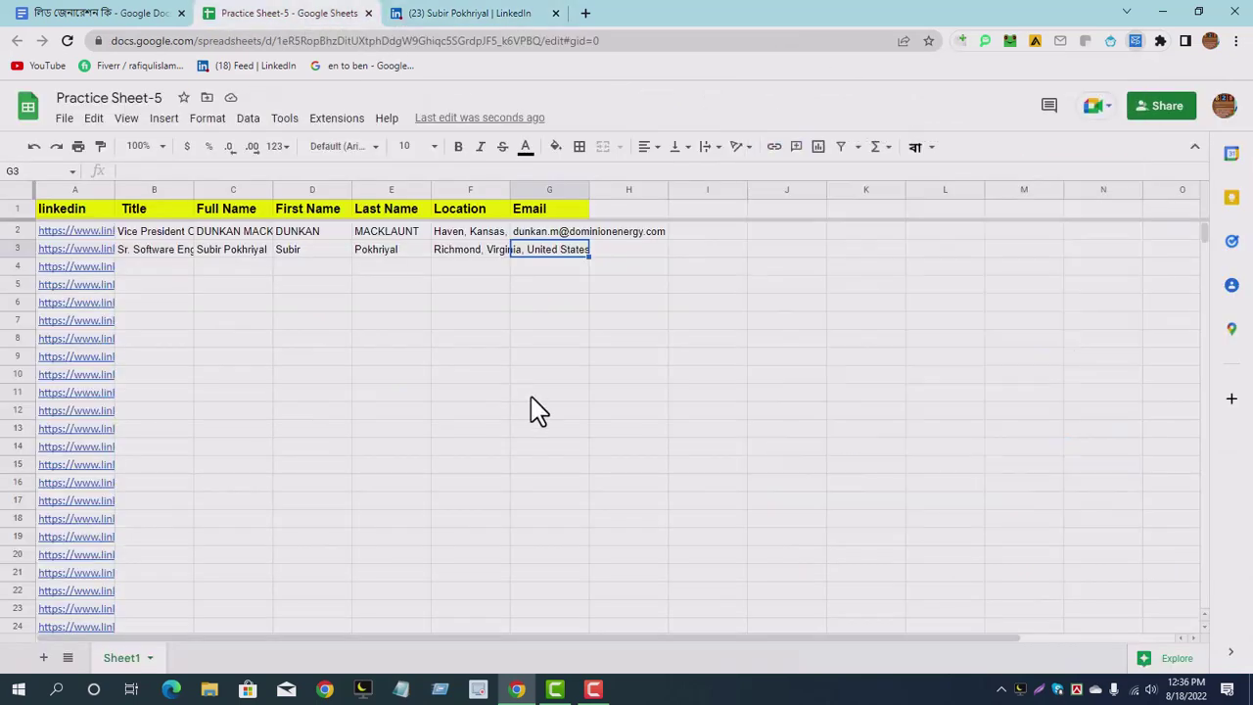
pyautogui.click(534, 411)
pyautogui.click(560, 258)
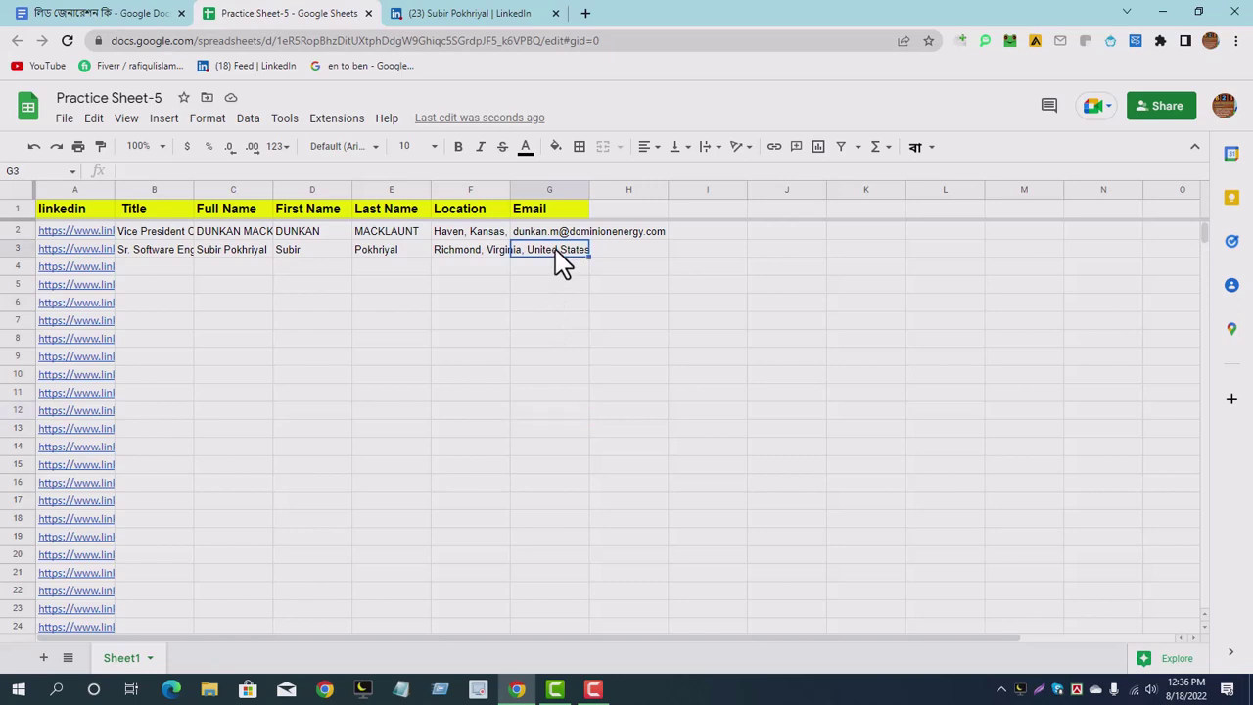
pyautogui.doubleClick(559, 258)
pyautogui.hotkey('ctrl', 'v')
pyautogui.click(480, 350)
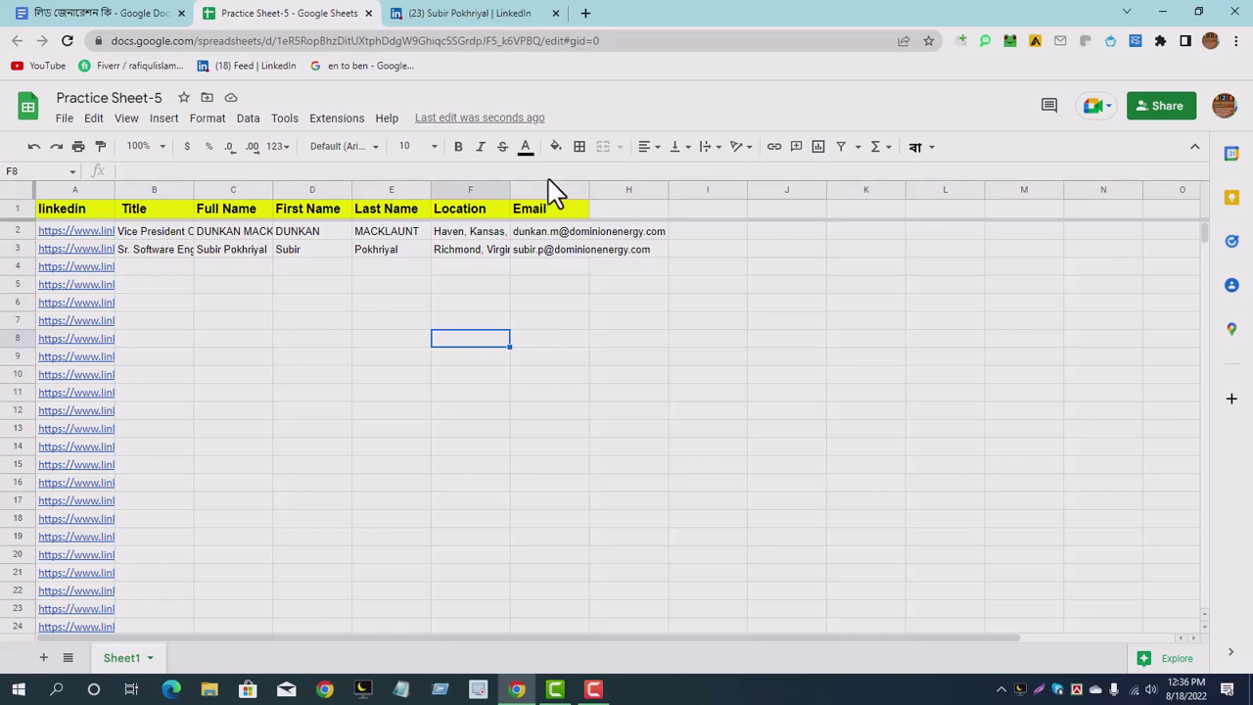
pyautogui.click(588, 12)
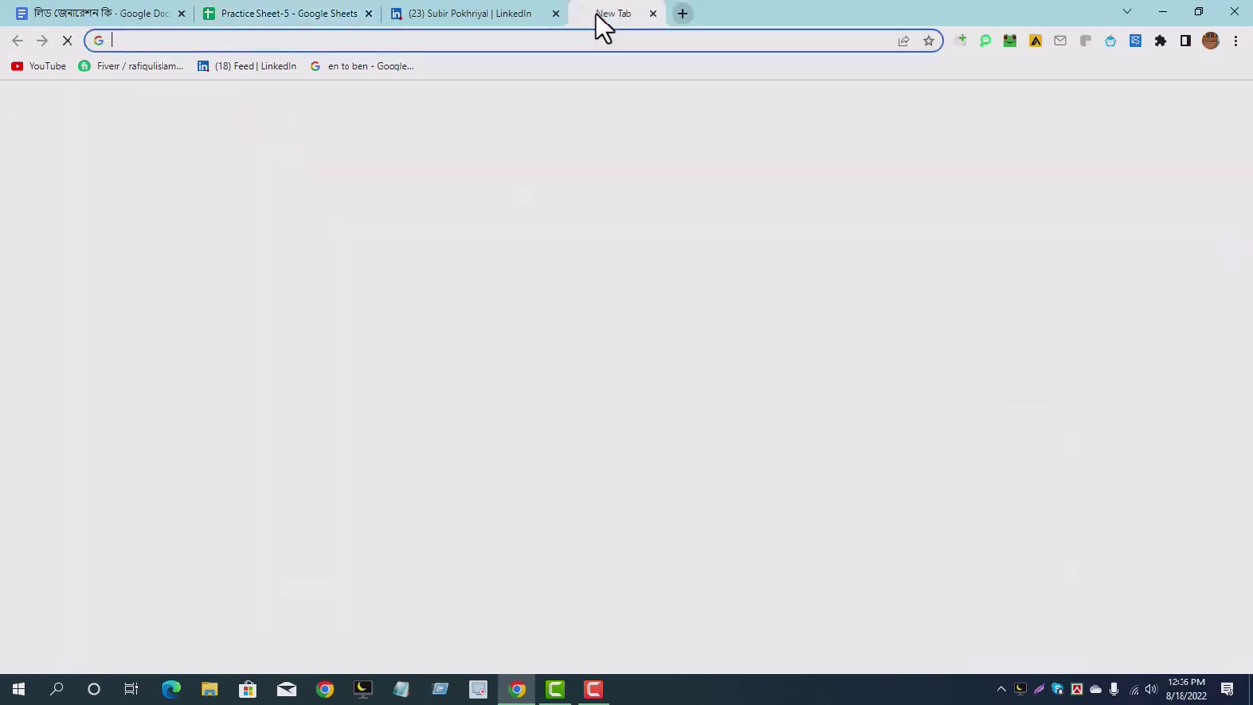
pyautogui.click(551, 45)
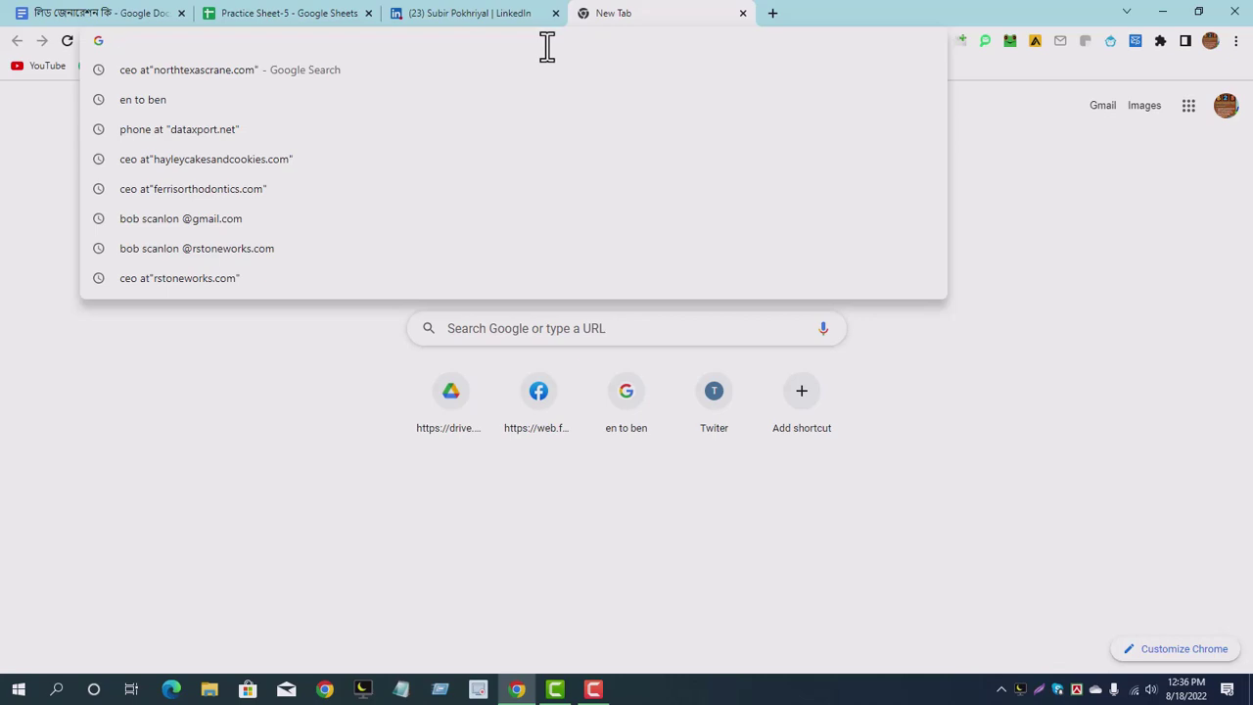
pyautogui.click(440, 14)
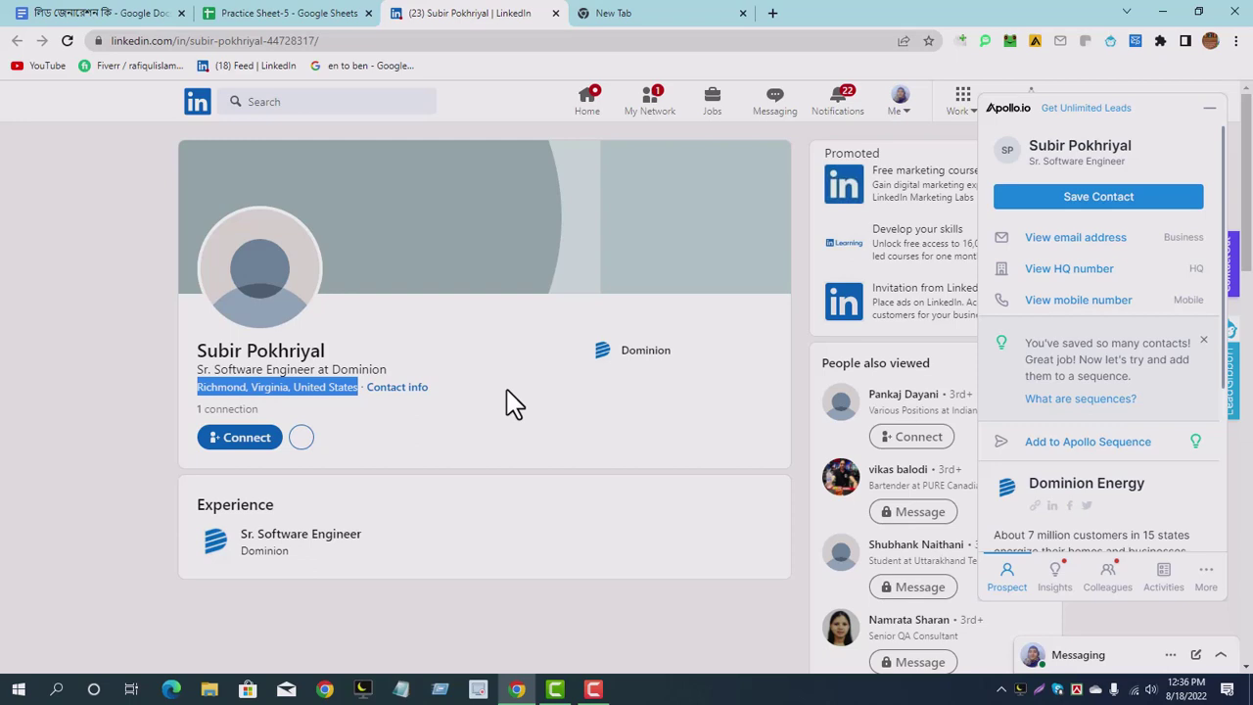
pyautogui.click(292, 16)
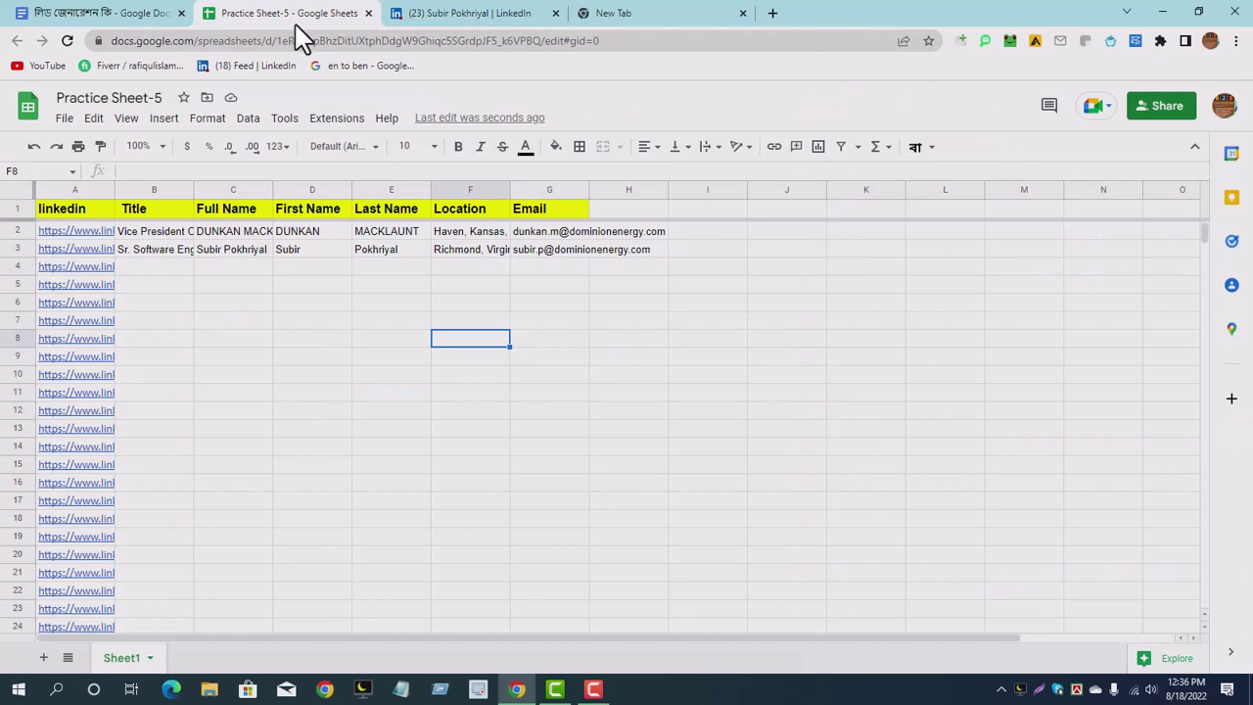